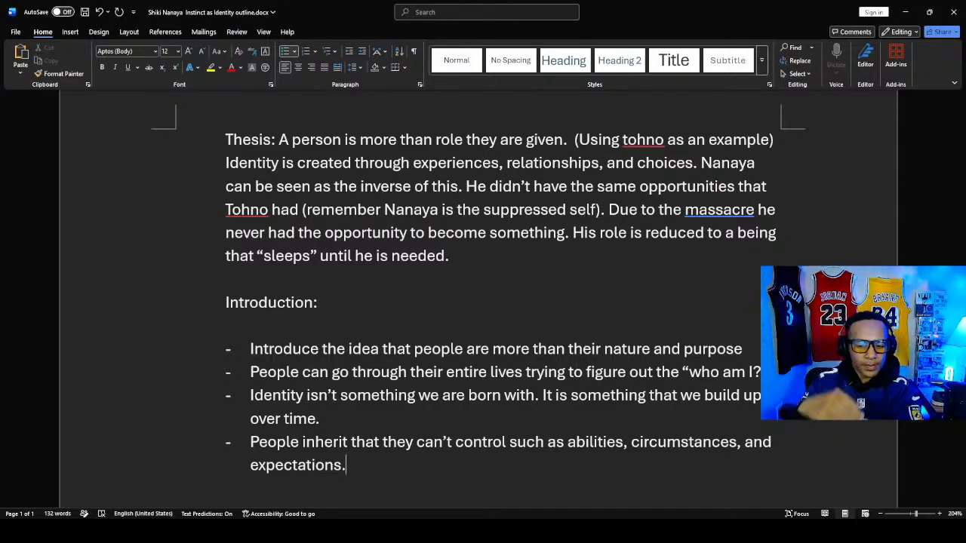
- Correct the last Introduction bullet to read "People inherit things that they can't control" and save the document
{"action": "key", "text": "Up"}
{"action": "key", "text": "Right"}
{"action": "key", "text": "Right"}
{"action": "key", "text": "Right"}
{"action": "key", "text": "Right"}
{"action": "key", "text": "Right"}
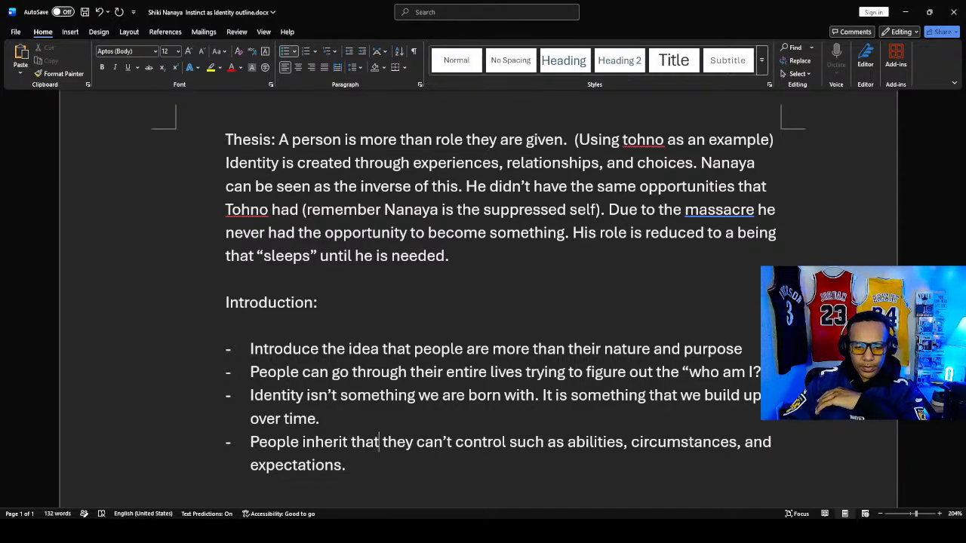
{"action": "key", "text": "BackSpace"}
{"action": "key", "text": "BackSpace"}
{"action": "type", "text": "ings"}
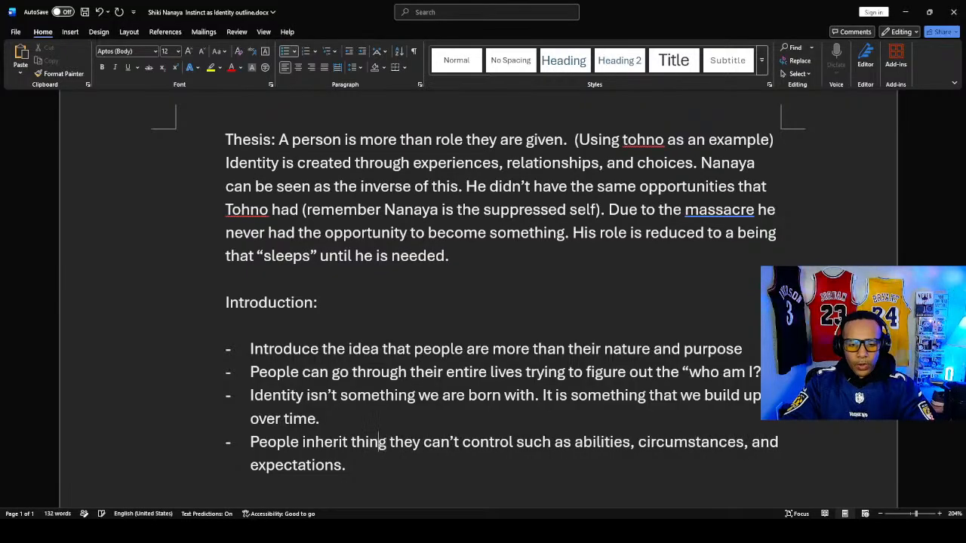
{"action": "type", "text": " tha"}
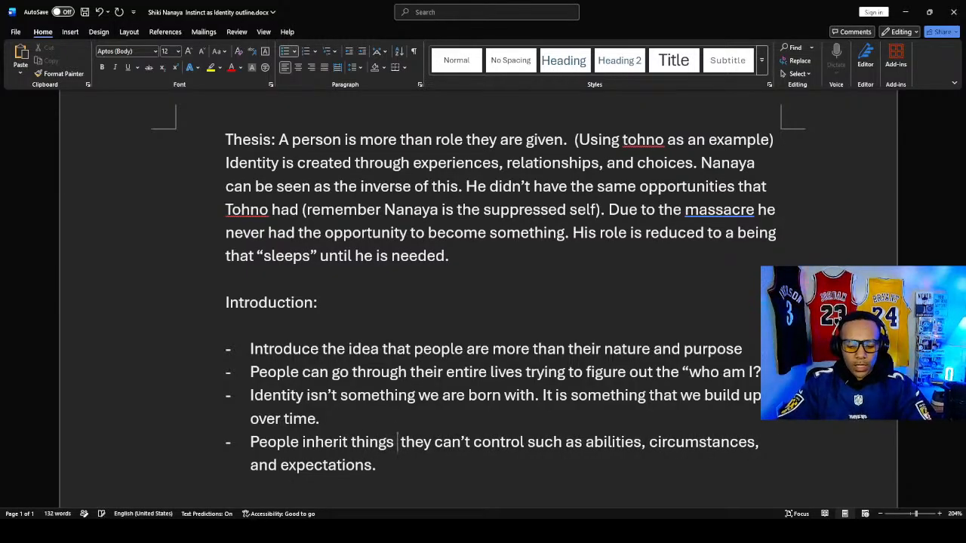
{"action": "type", "text": "y t"}
{"action": "key", "text": "BackSpace"}
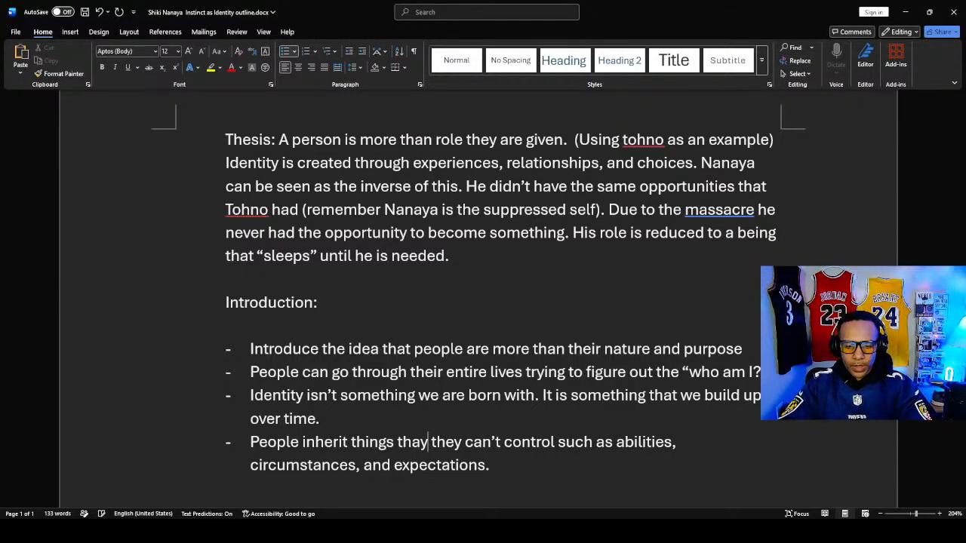
{"action": "key", "text": "BackSpace"}
{"action": "type", "text": "t"}
{"action": "key", "text": "ctrl+s"}
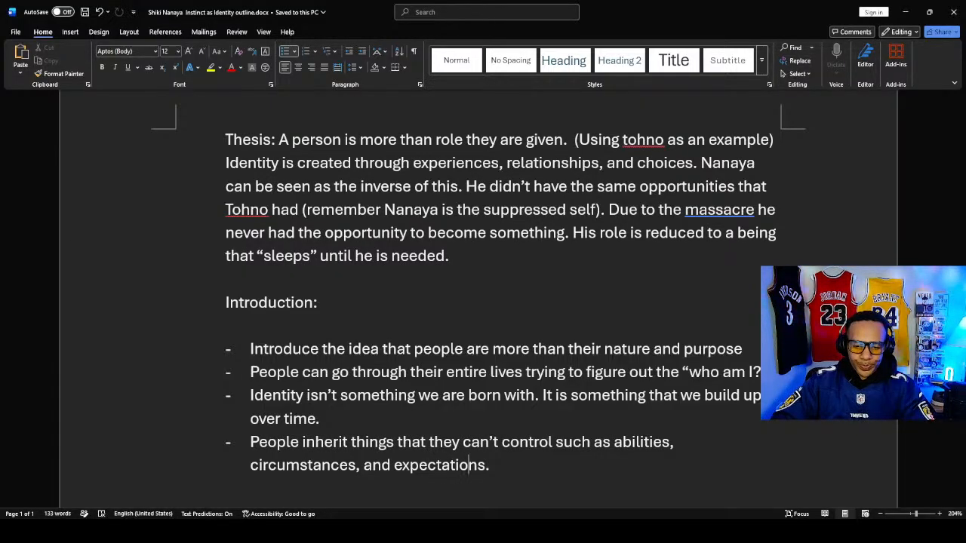
- Add the sentence "But a person is more than these things." to the end of the last Introduction bullet
{"action": "left_click", "coordinate": [488, 465]}
{"action": "type", "text": "But"}
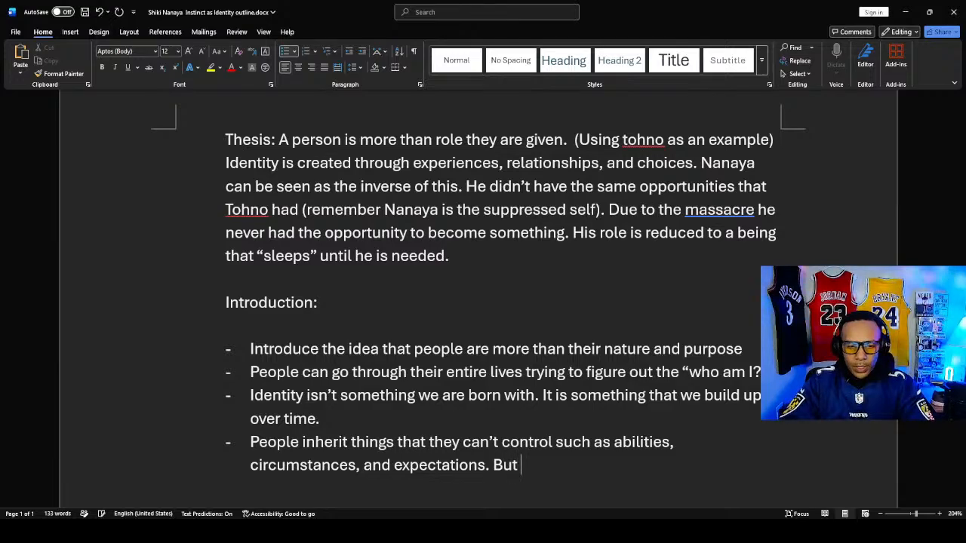
{"action": "type", "text": " a "}
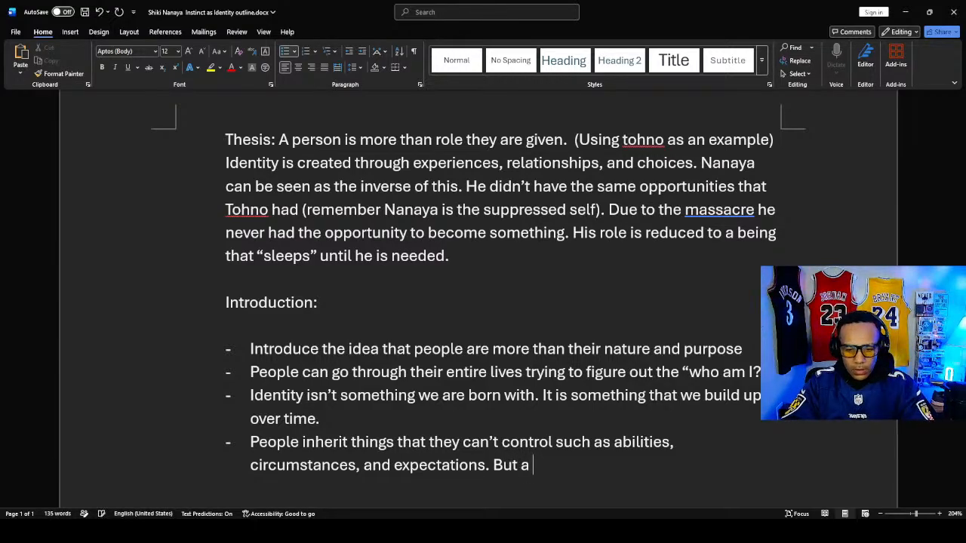
{"action": "type", "text": "person iu"}
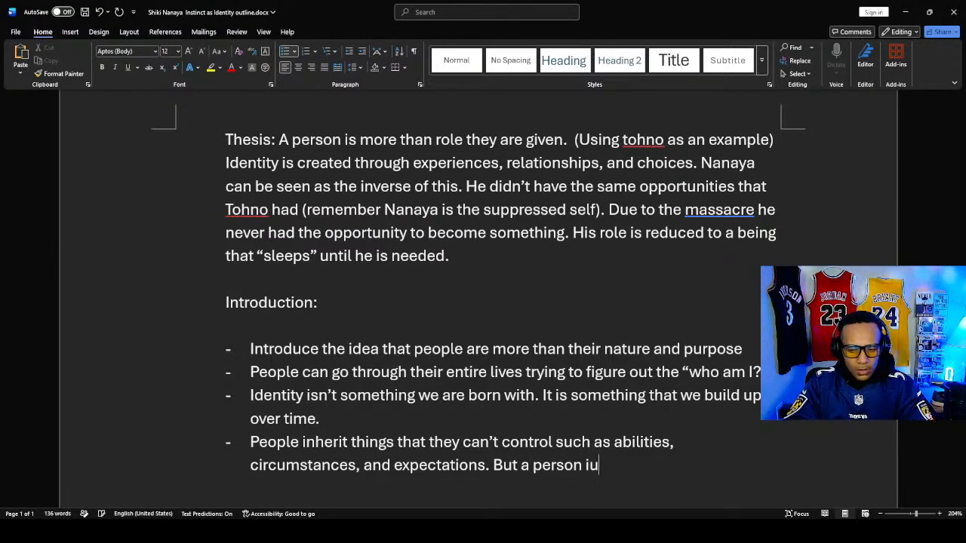
{"action": "key", "text": "BackSpace"}
{"action": "type", "text": "s more tha"}
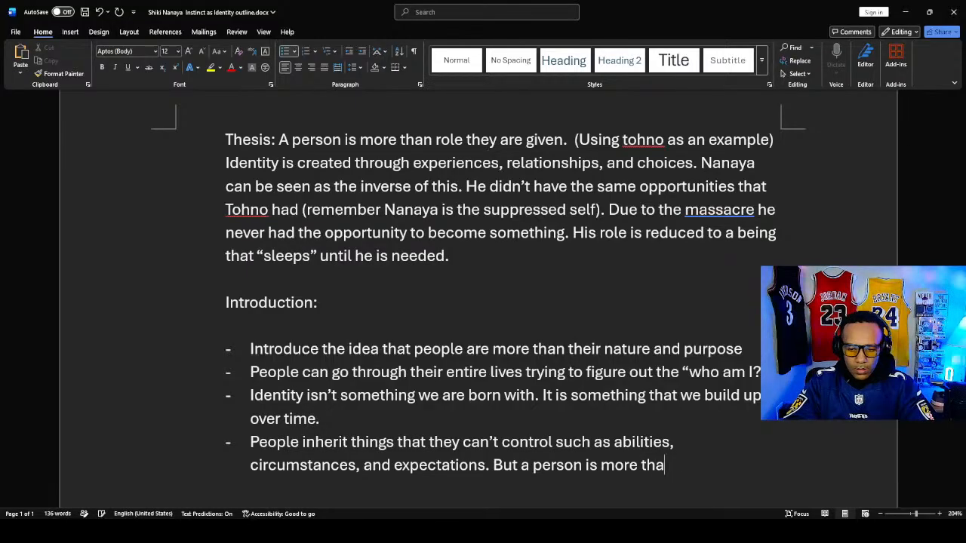
{"action": "type", "text": "n these"}
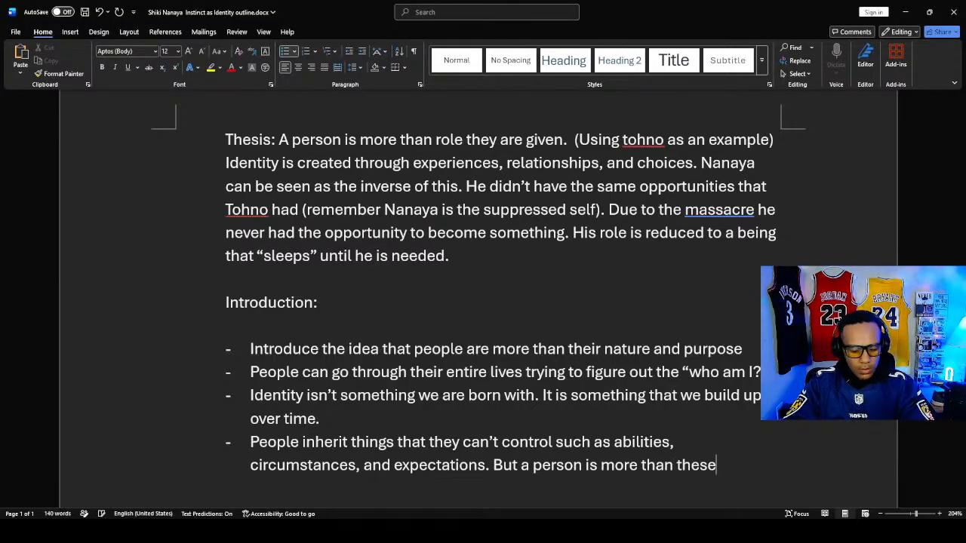
{"action": "type", "text": " thinga"}
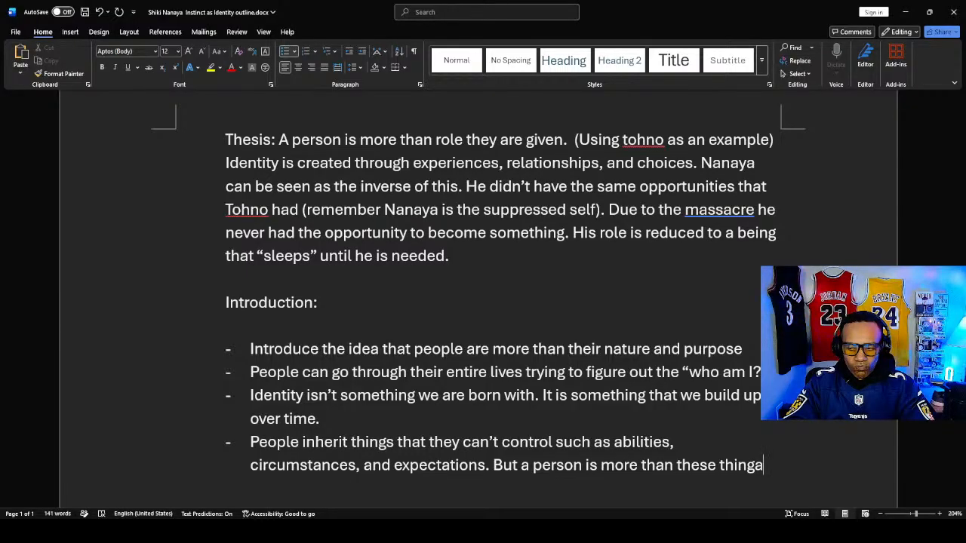
{"action": "key", "text": "BackSpace"}
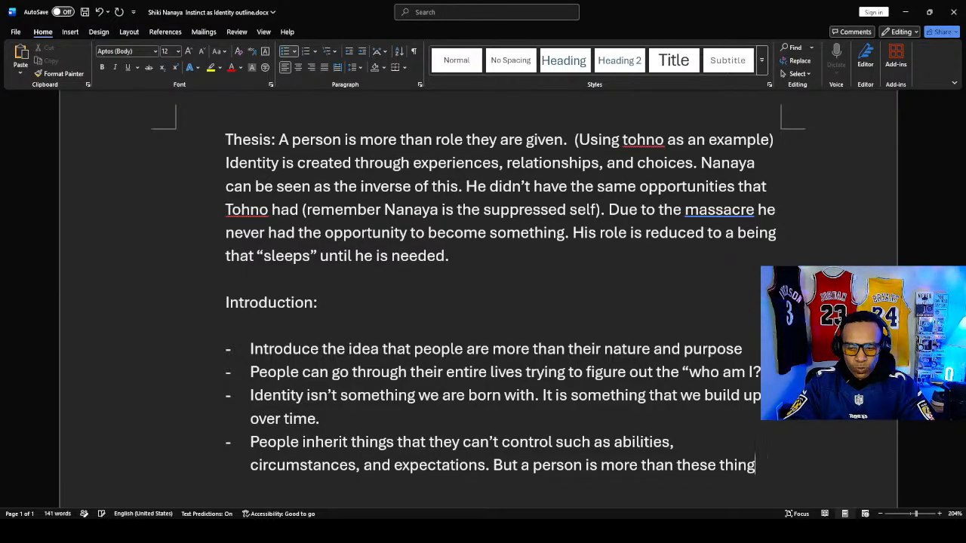
{"action": "type", "text": "s"}
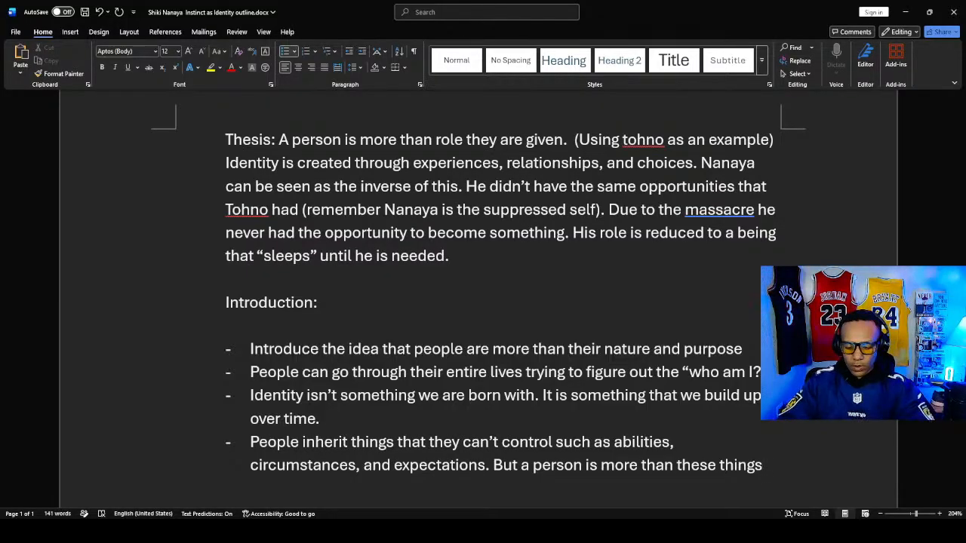
{"action": "type", "text": "."}
- Add an unbulleted, indented line under the last bullet reading "(But what happens when someone isn't given that opportunity)"
{"action": "key", "text": "Return"}
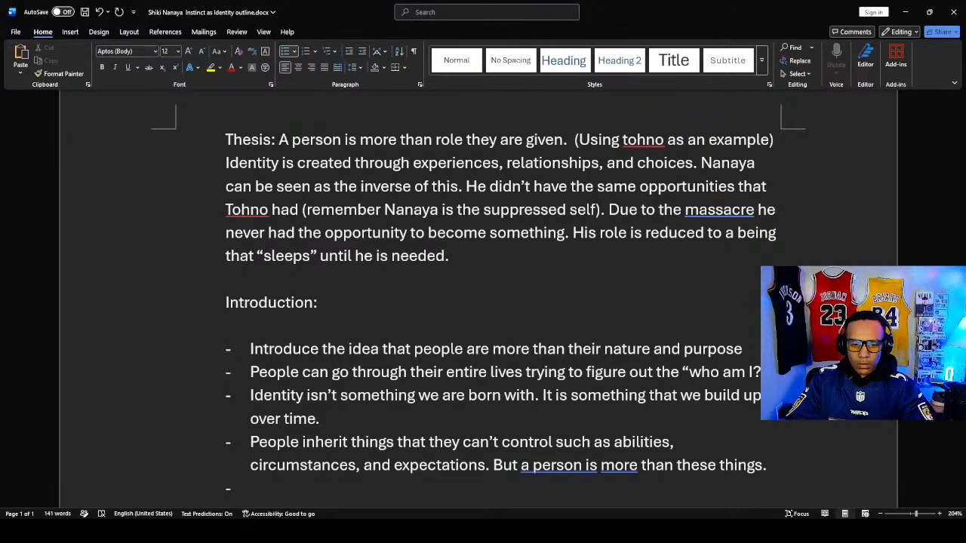
{"action": "scroll", "coordinate": [412, 299], "scroll_direction": "down", "scroll_amount": 2}
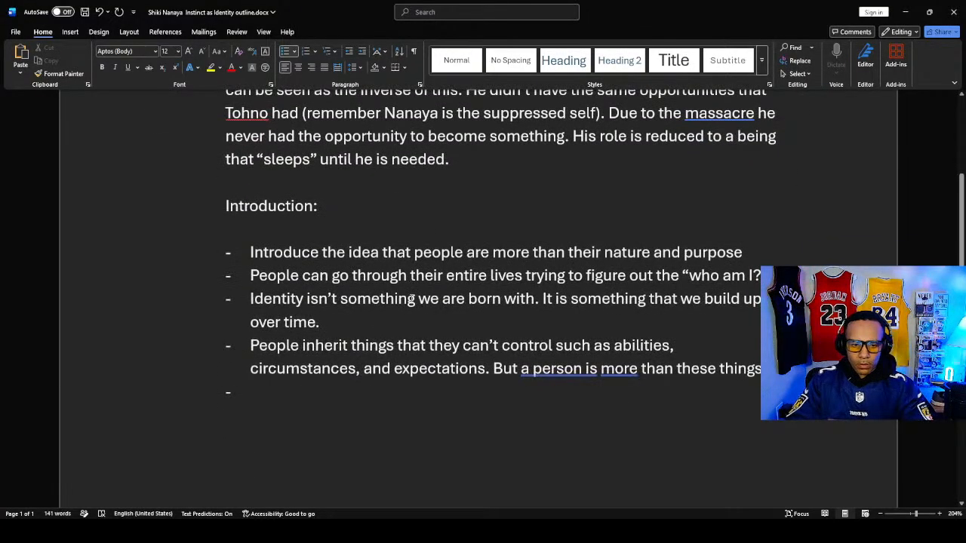
{"action": "key", "text": "BackSpace"}
{"action": "type", "text": "("}
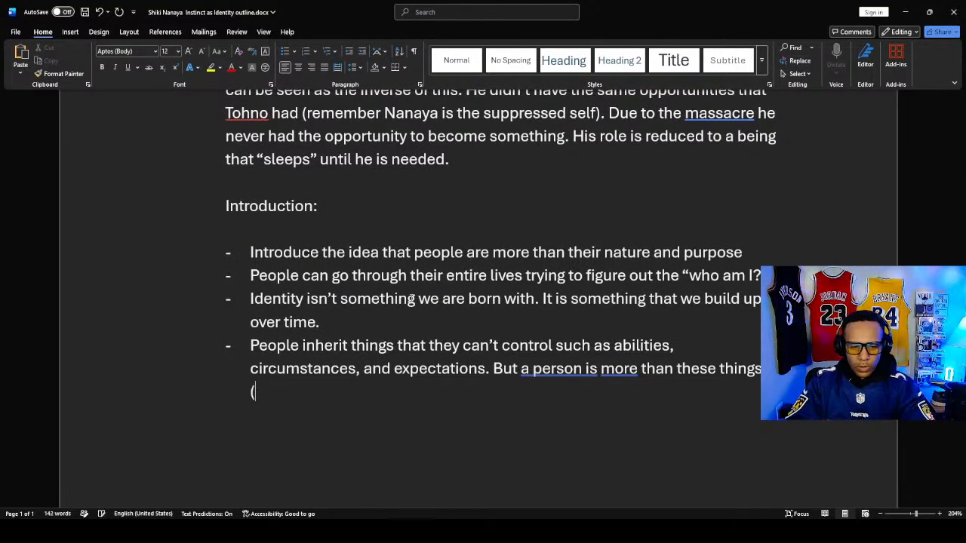
{"action": "type", "text": "But wh"}
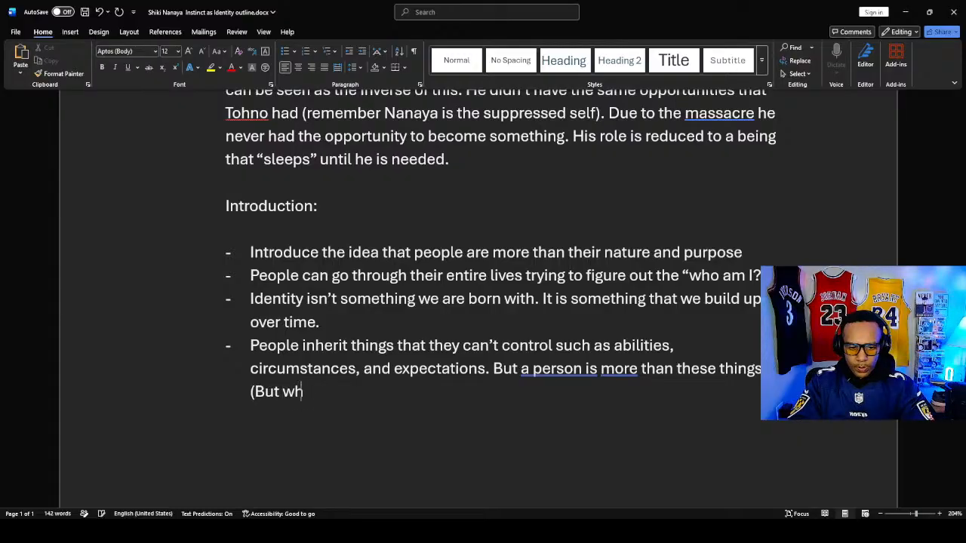
{"action": "type", "text": "at ha"}
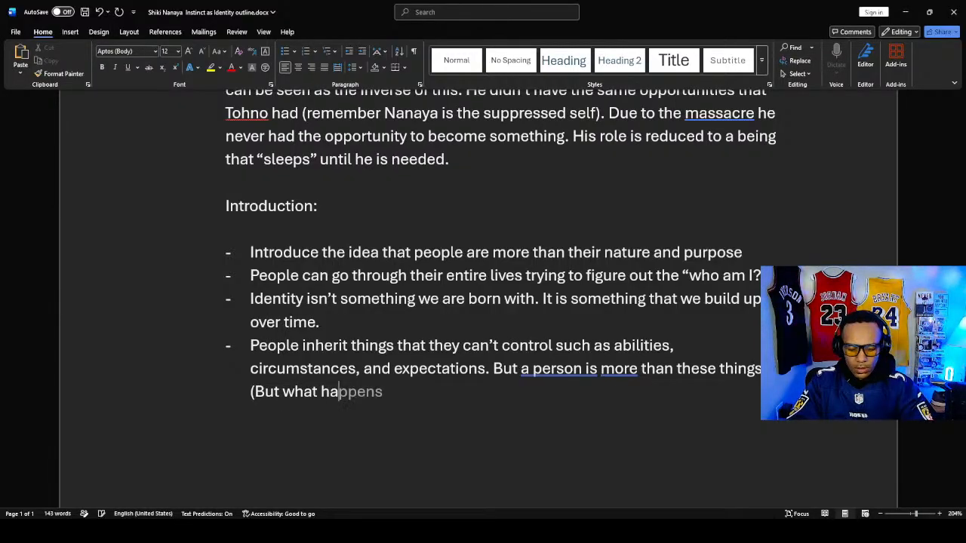
{"action": "type", "text": "ppe"}
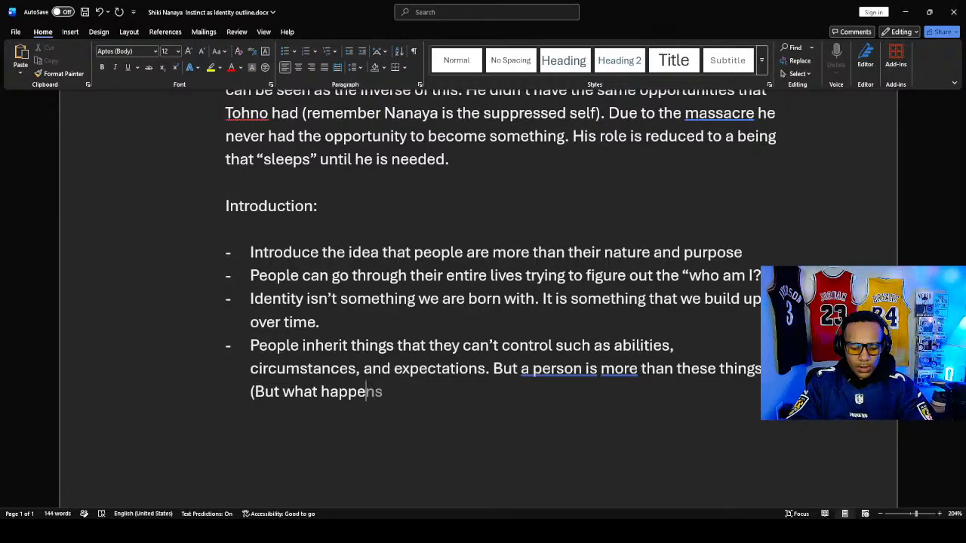
{"action": "type", "text": "ns "}
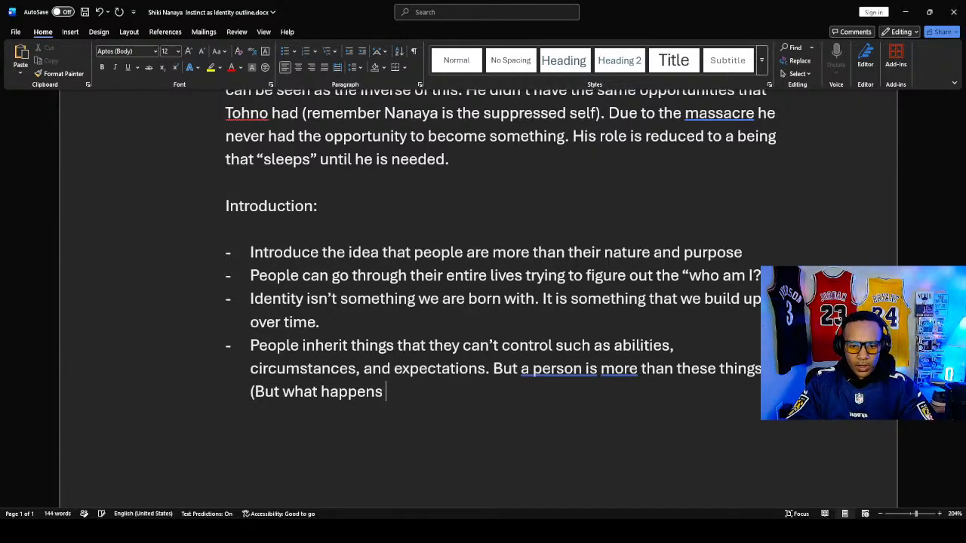
{"action": "type", "text": "when som"}
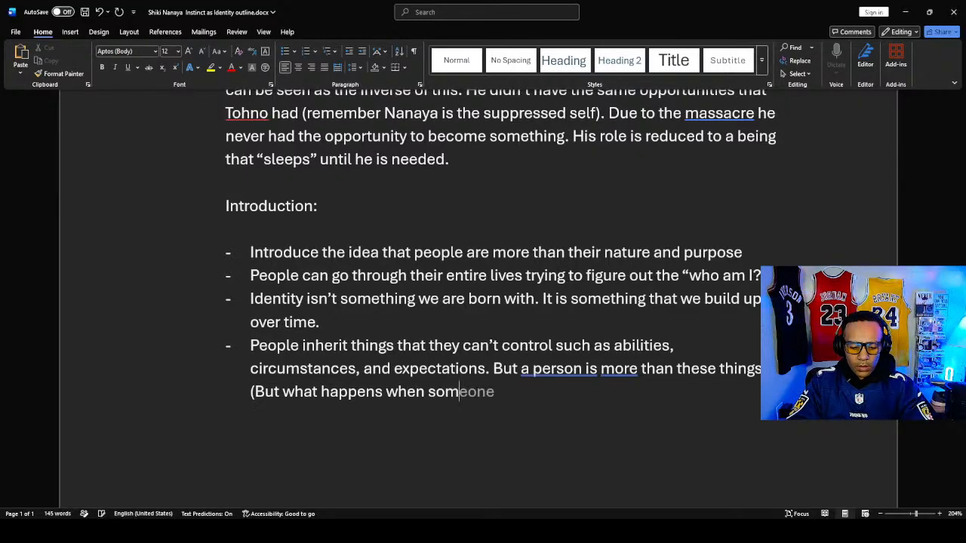
{"action": "type", "text": "eonew"}
{"action": "key", "text": "BackSpace"}
{"action": "type", "text": "is"}
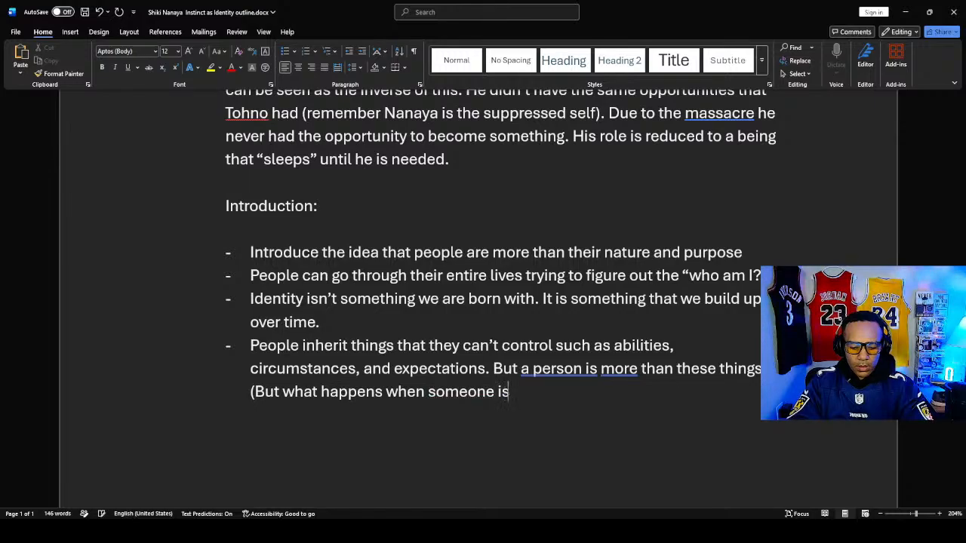
{"action": "type", "text": "n't give"}
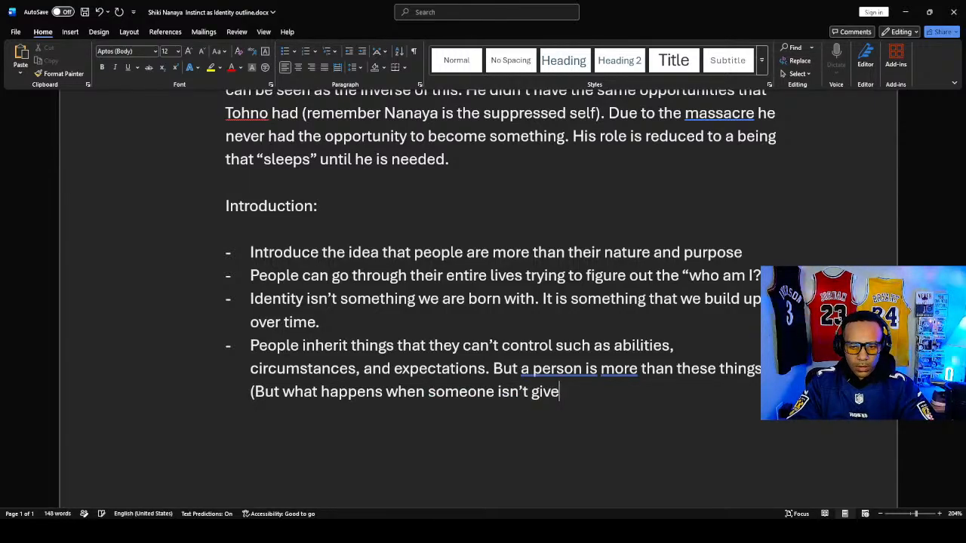
{"action": "type", "text": "n t"}
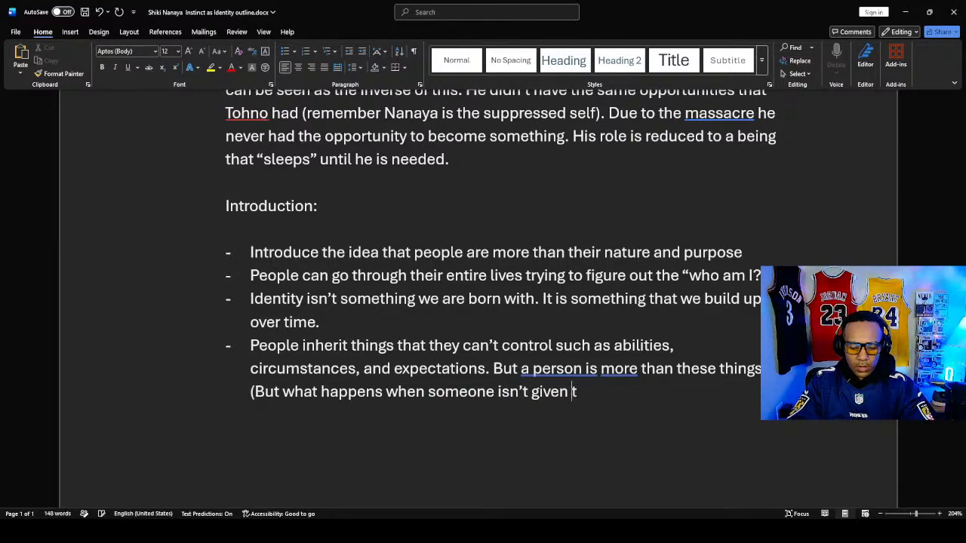
{"action": "type", "text": "hat opp"}
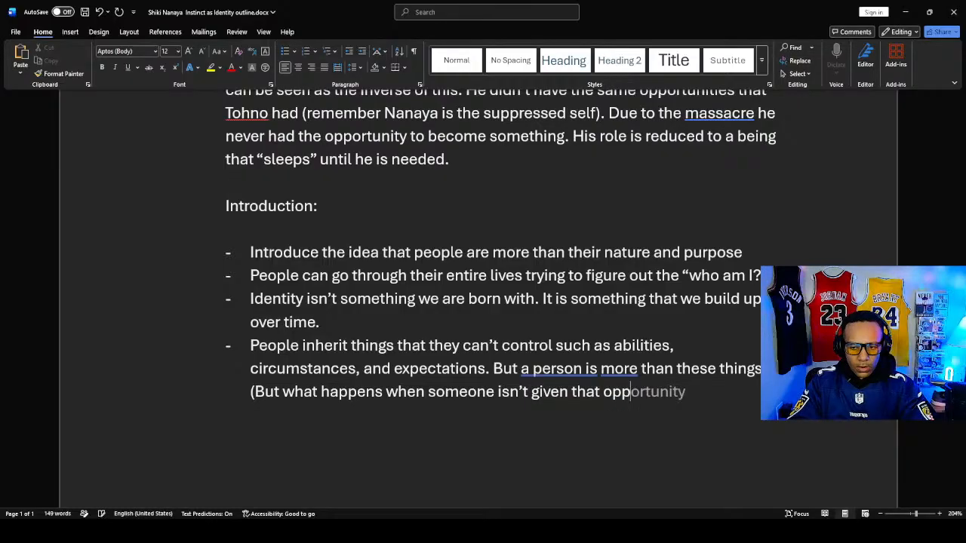
{"action": "key", "text": "Tab"}
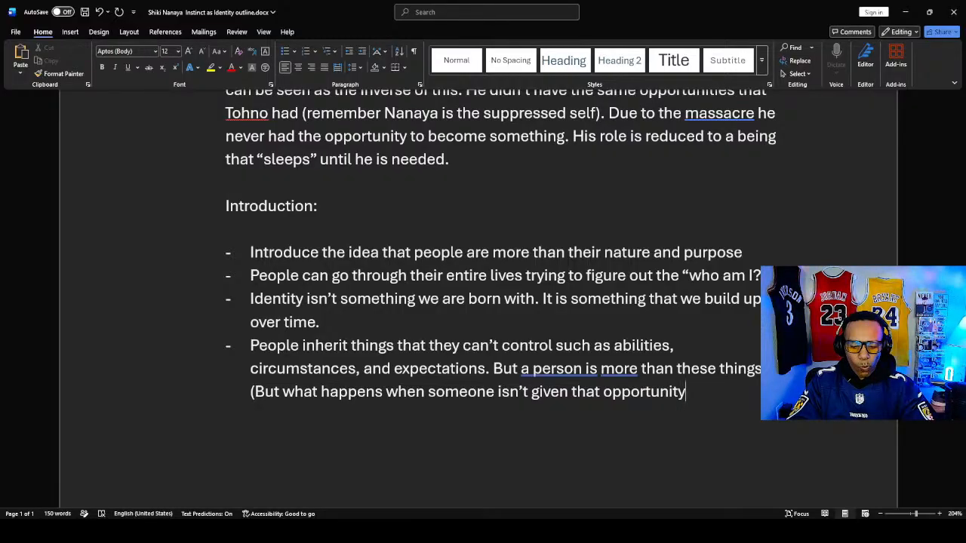
{"action": "type", "text": ")"}
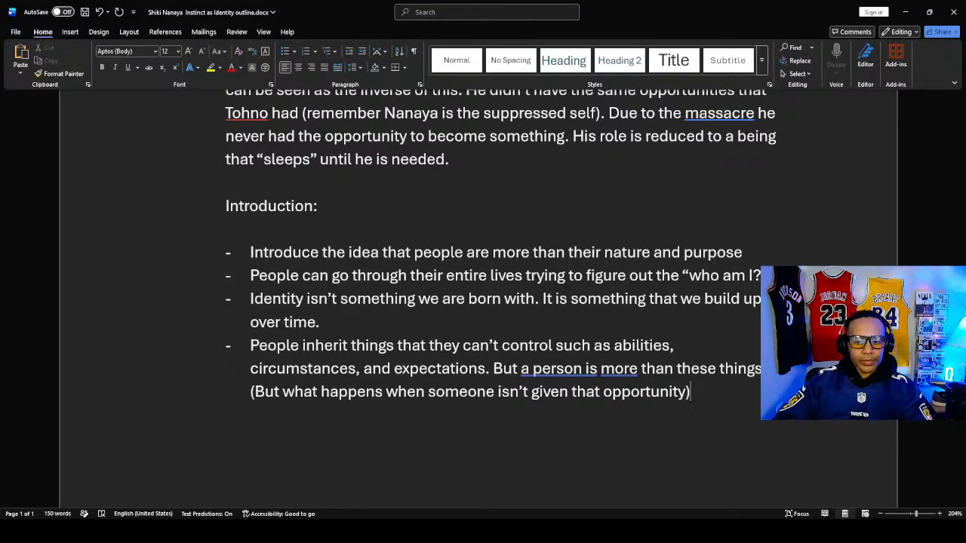
- Start a new paragraph below the parenthetical note, outside the list and without its indent
{"action": "key", "text": "Return"}
{"action": "key", "text": "Return"}
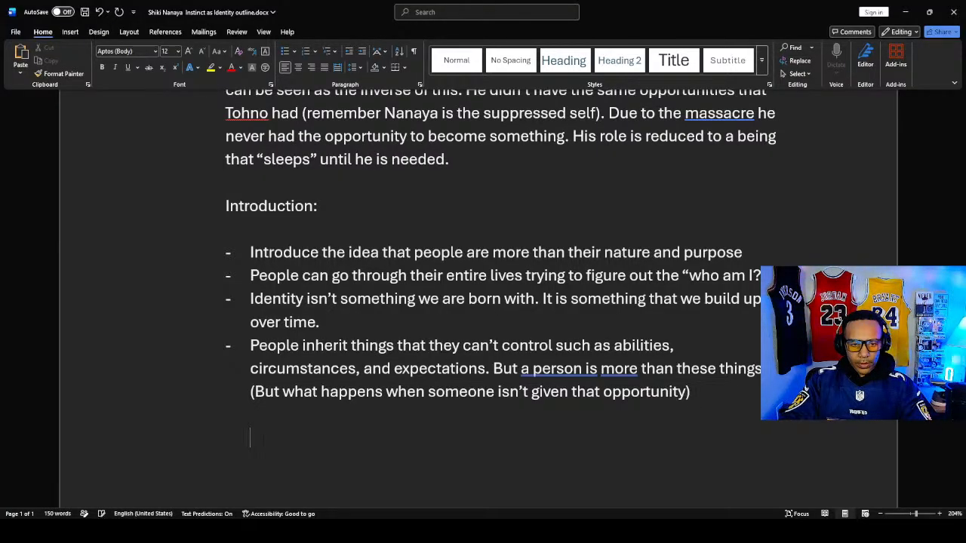
{"action": "key", "text": "BackSpace"}
{"action": "key", "text": "Return"}
{"action": "key", "text": "Return"}
{"action": "key", "text": "BackSpace"}
{"action": "key", "text": "BackSpace"}
{"action": "key", "text": "BackSpace"}
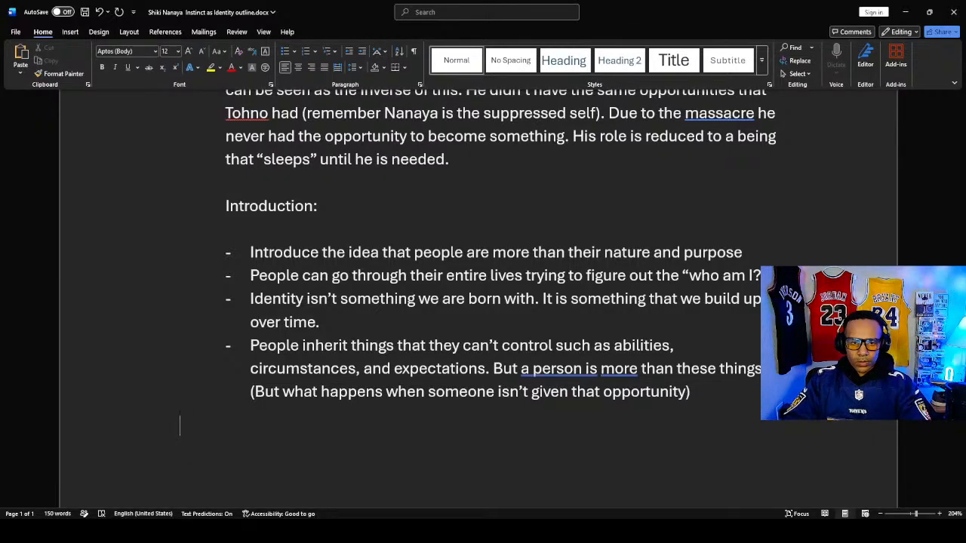
- Write the line "We can introduce Nanaya after this." below the parenthetical note
{"action": "scroll", "coordinate": [252, 203], "scroll_direction": "down", "scroll_amount": 1}
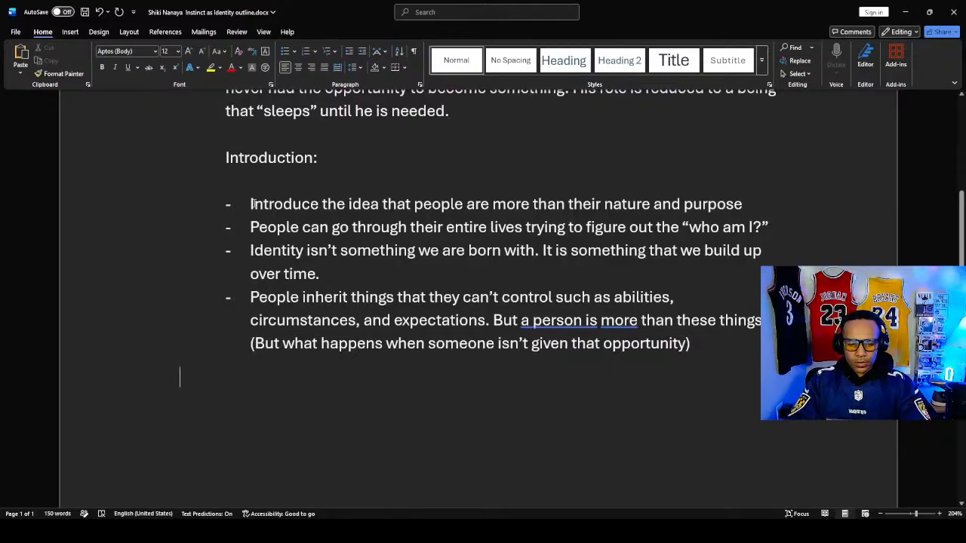
{"action": "type", "text": "We can"}
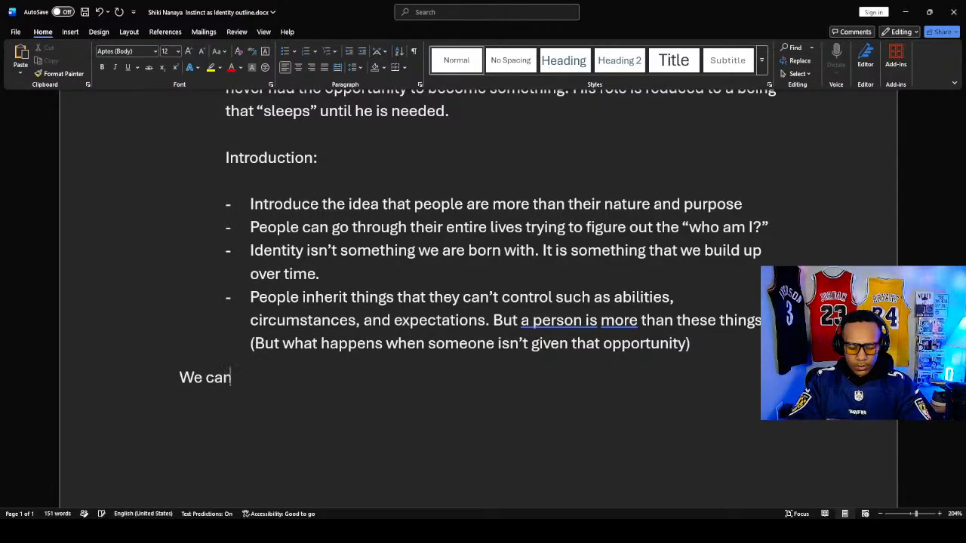
{"action": "type", "text": " intr"}
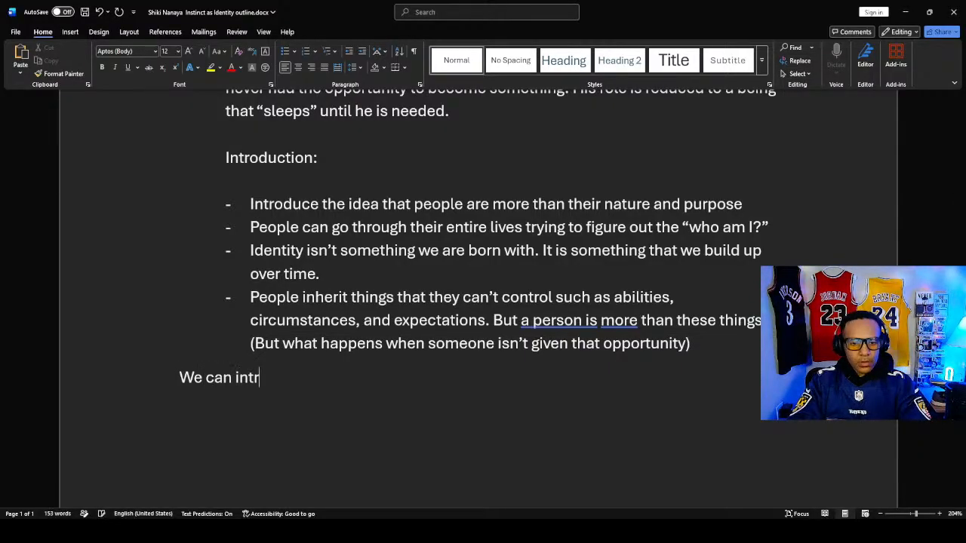
{"action": "type", "text": "oduce"}
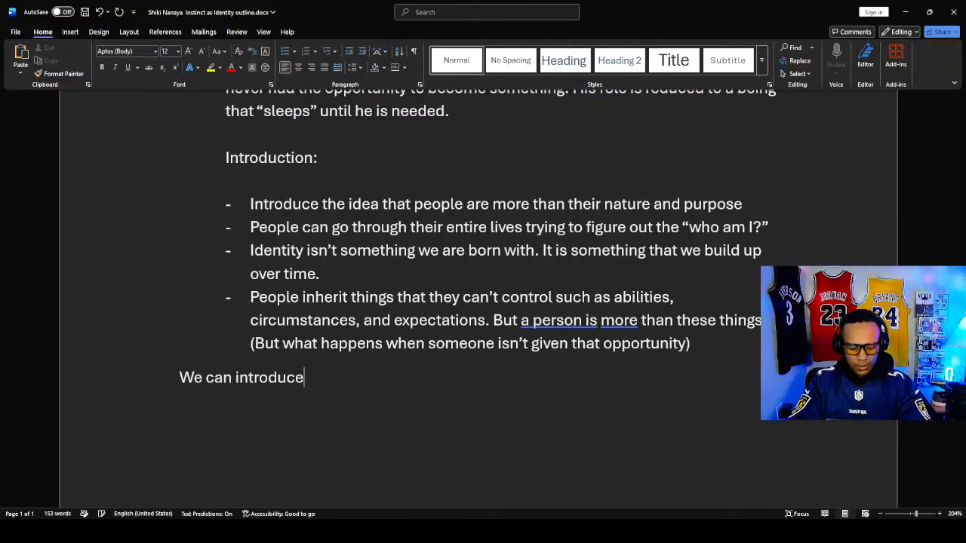
{"action": "type", "text": " Nan"}
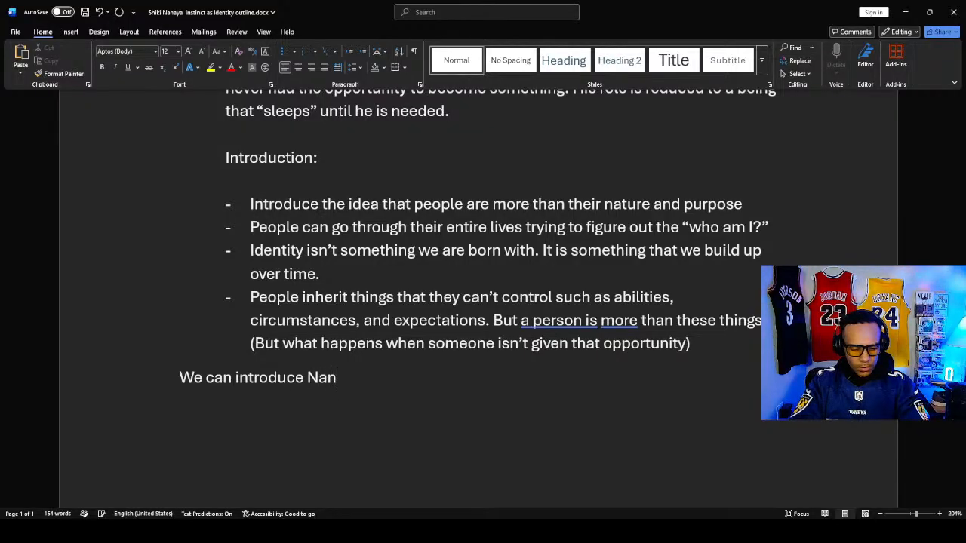
{"action": "type", "text": "aya after th"}
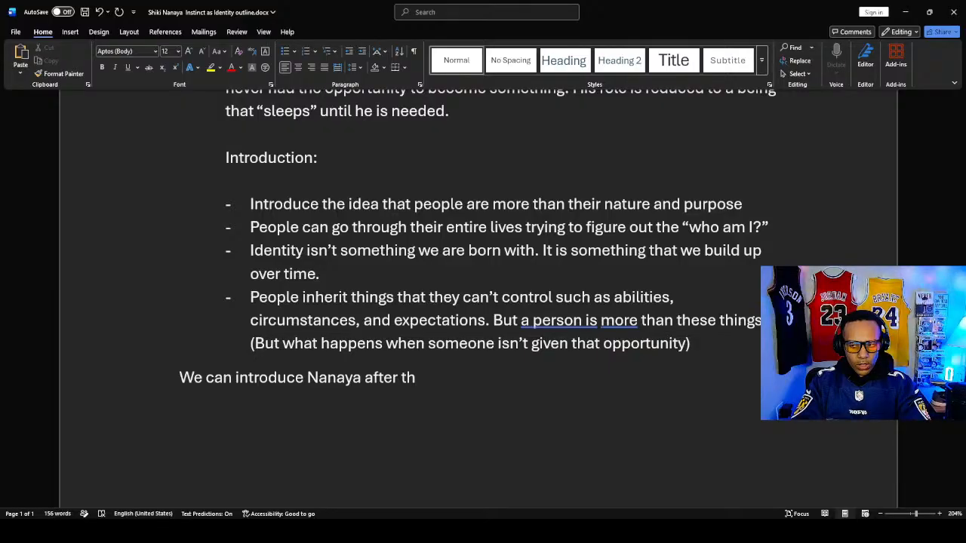
{"action": "type", "text": "is"}
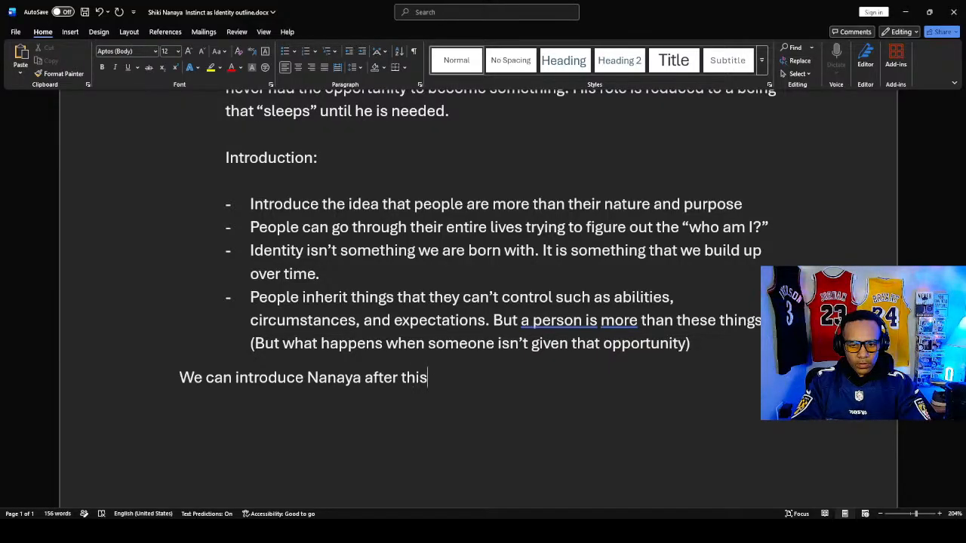
{"action": "type", "text": "."}
- Add a new paragraph reading "Things to note:" and start a line beneath it
{"action": "key", "text": "Return"}
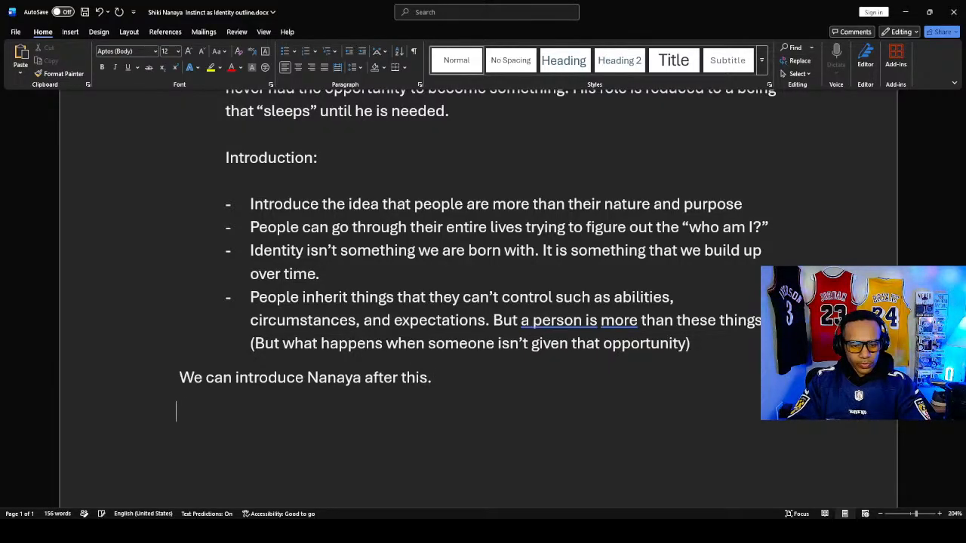
{"action": "type", "text": "Things to noite"}
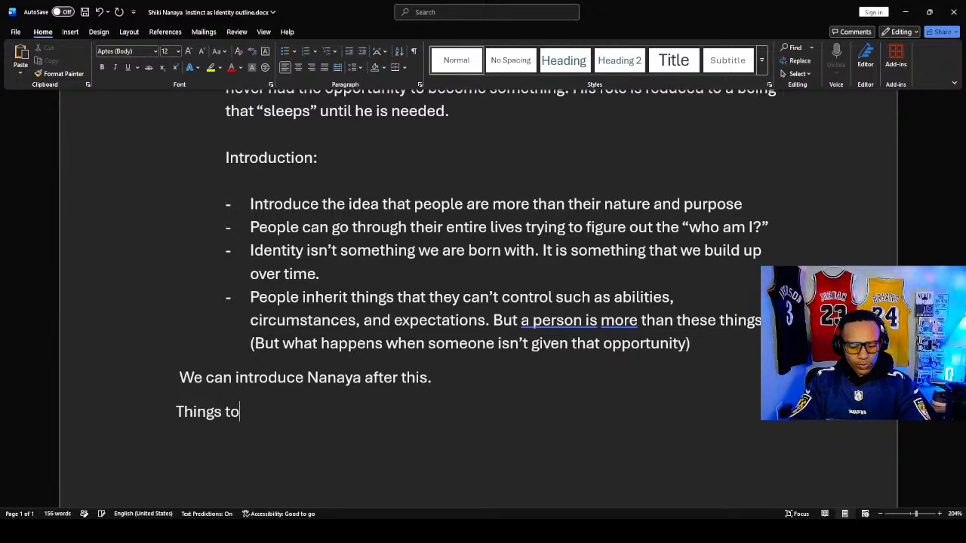
{"action": "type", "text": "e:"}
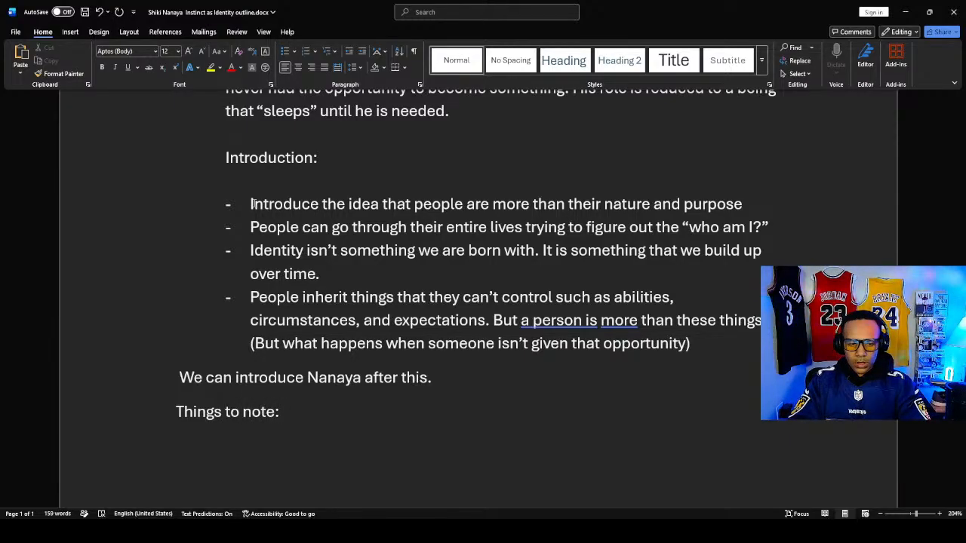
{"action": "key", "text": "Return"}
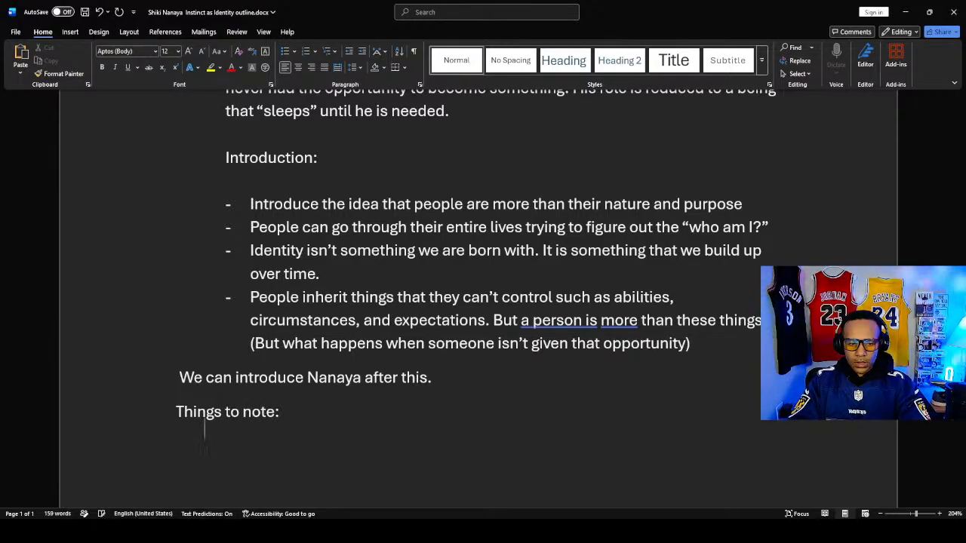
- Begin note 1 under "Things to note:" with the text "1. Nanaya represents a “disturbing aspect"
{"action": "type", "text": "1."}
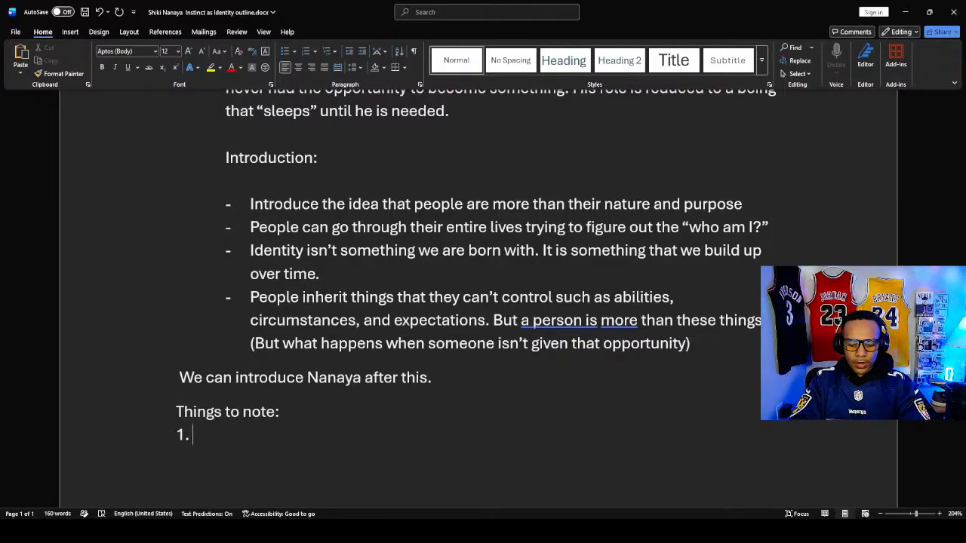
{"action": "type", "text": " Nanaya"}
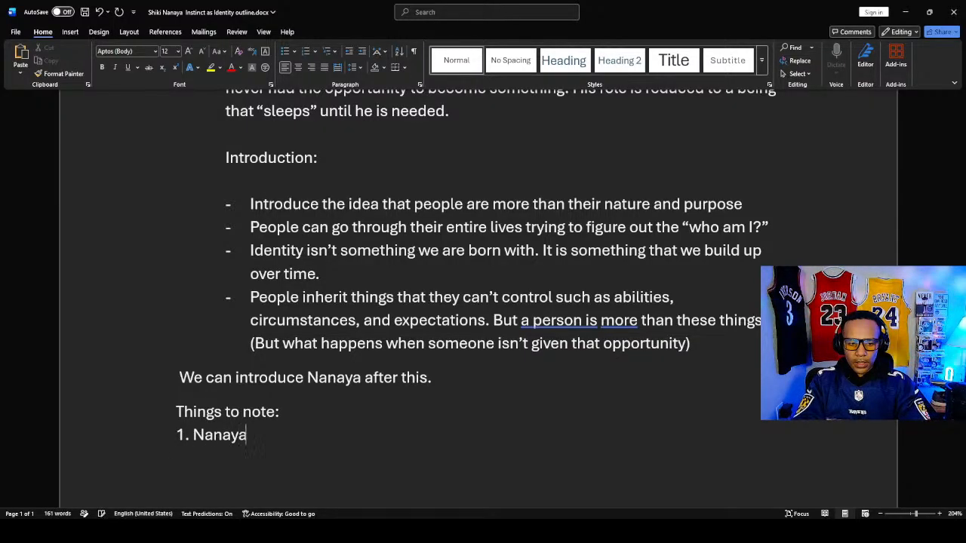
{"action": "type", "text": " represents"}
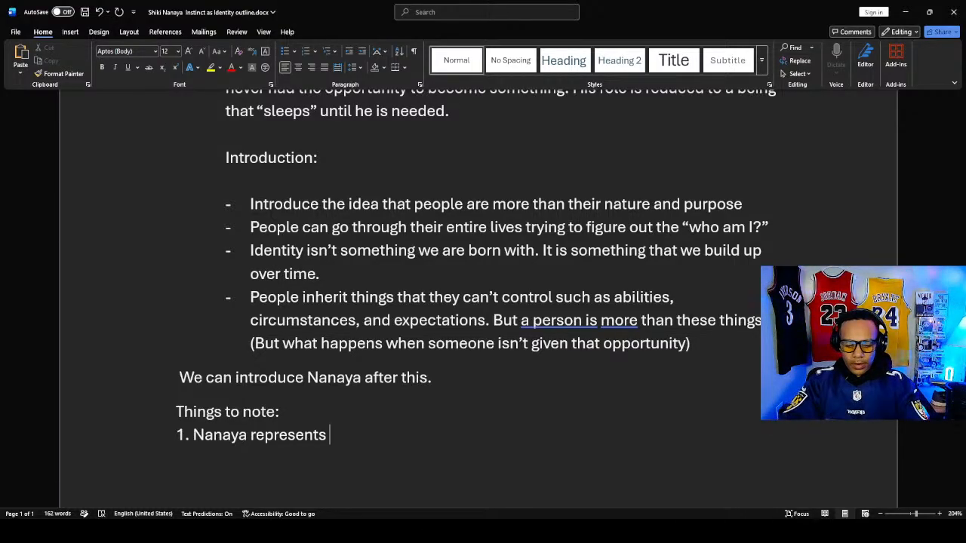
{"action": "type", "text": "a s"}
{"action": "key", "text": "BackSpace"}
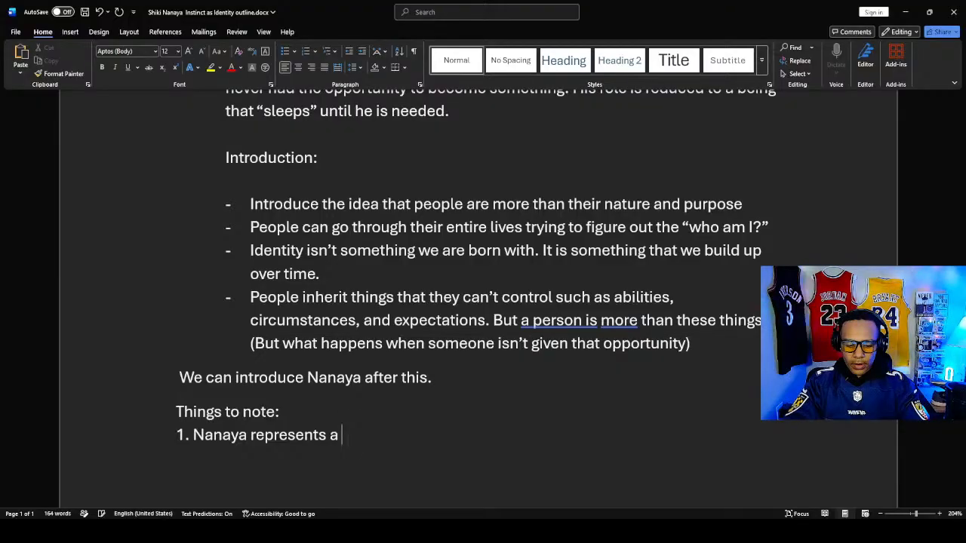
{"action": "type", "text": "\""}
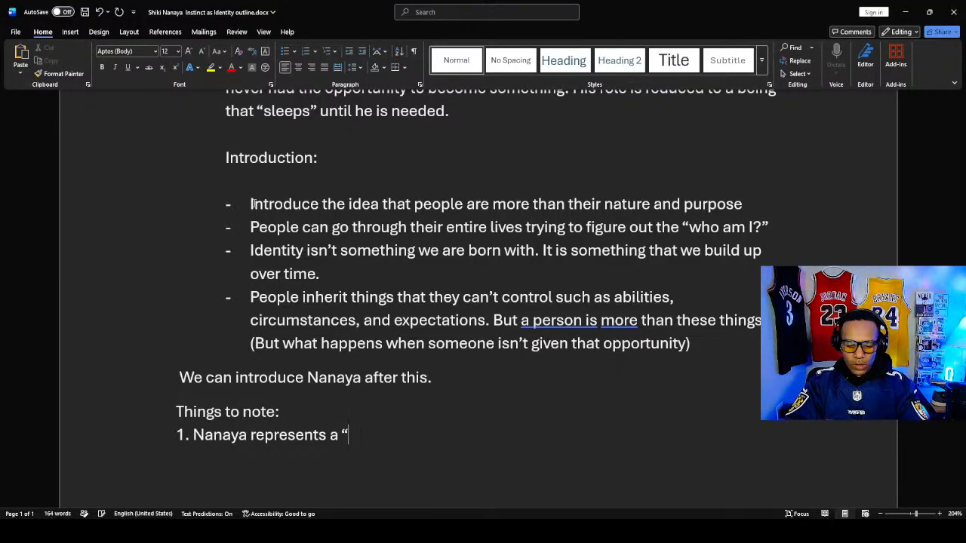
{"action": "type", "text": "di"}
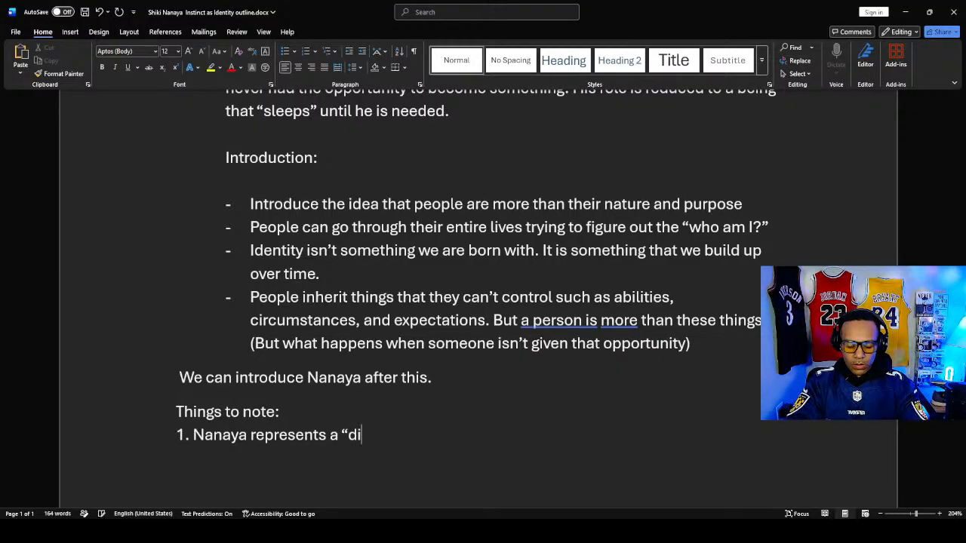
{"action": "type", "text": "strubin"}
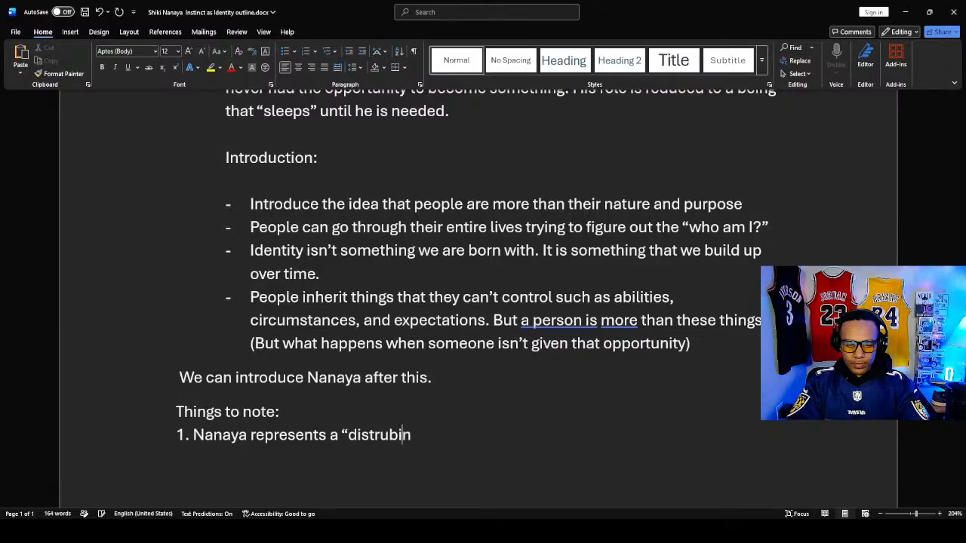
{"action": "key", "text": "BackSpace"}
{"action": "key", "text": "BackSpace"}
{"action": "key", "text": "BackSpace"}
{"action": "key", "text": "BackSpace"}
{"action": "key", "text": "BackSpace"}
{"action": "type", "text": "urbing ap"}
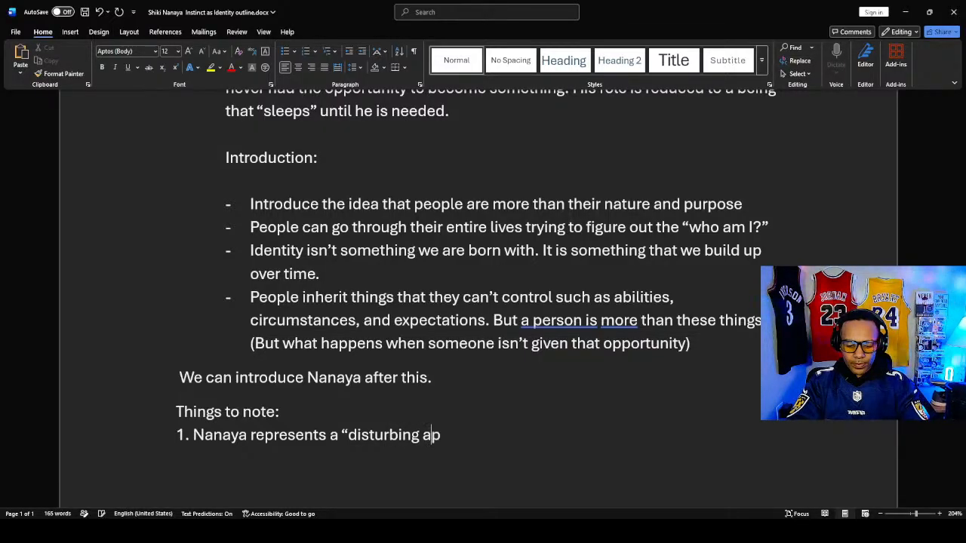
{"action": "key", "text": "BackSpace"}
{"action": "type", "text": "spect"}
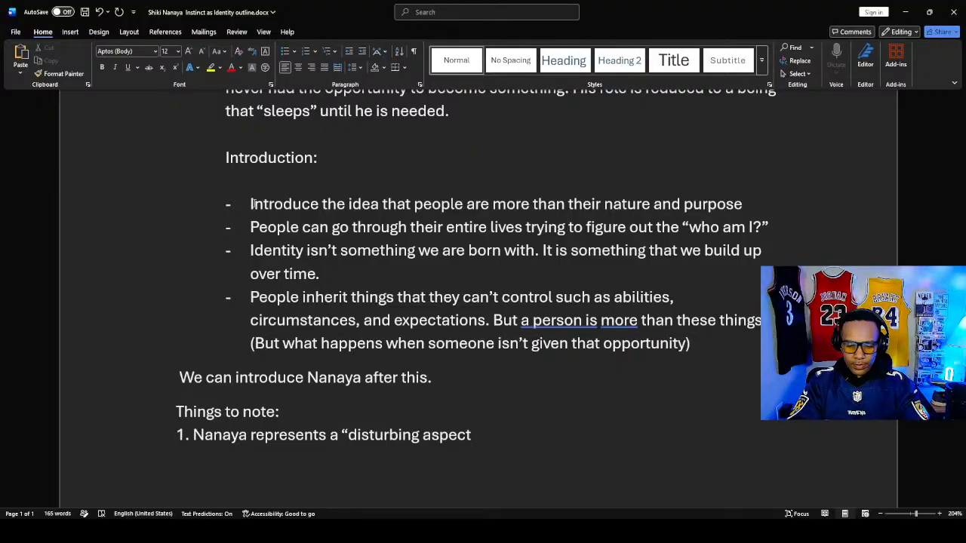
{"action": "type", "text": "\" (n"}
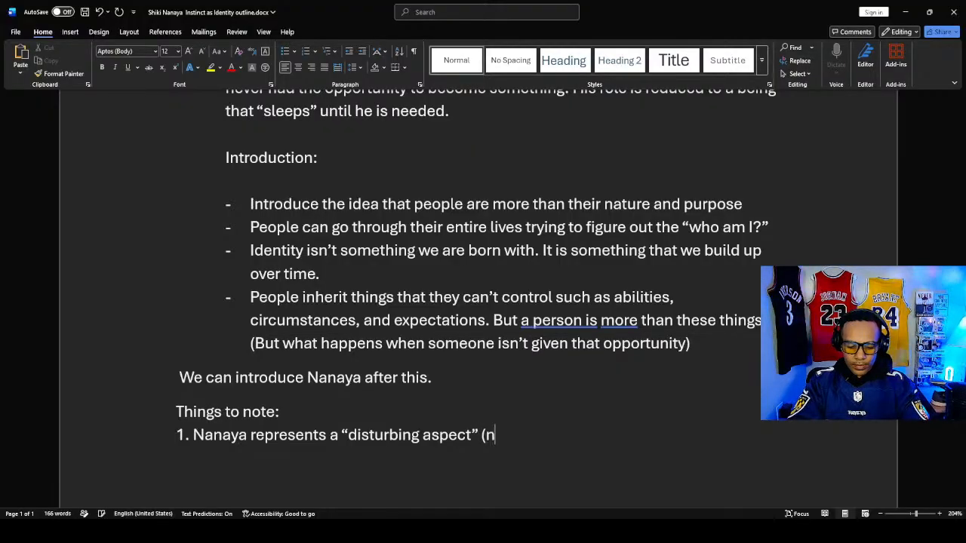
- Close the quotation in note 1 and end the sentence with "(my opinion)."
{"action": "key", "text": "BackSpace"}
{"action": "type", "text": "opinin"}
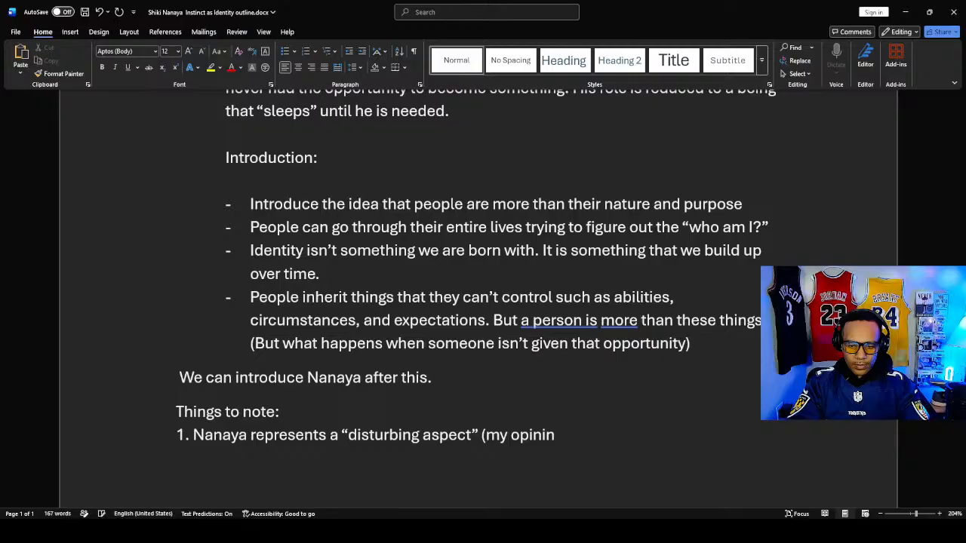
{"action": "key", "text": "BackSpace"}
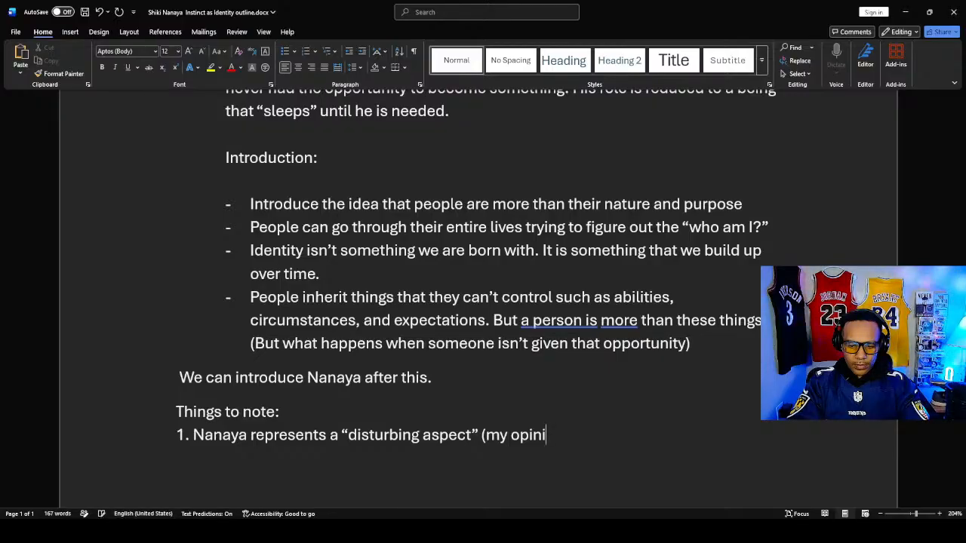
{"action": "type", "text": "on)"}
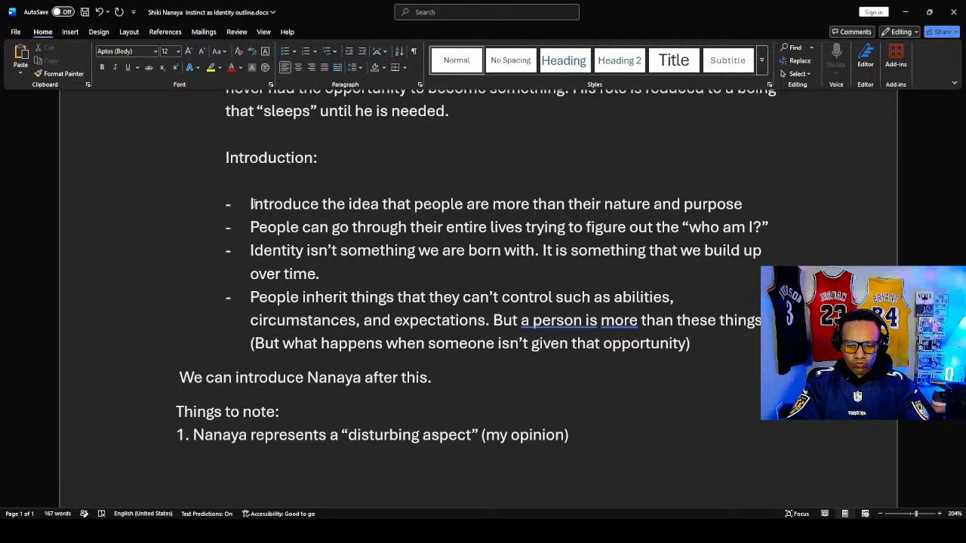
{"action": "type", "text": "."}
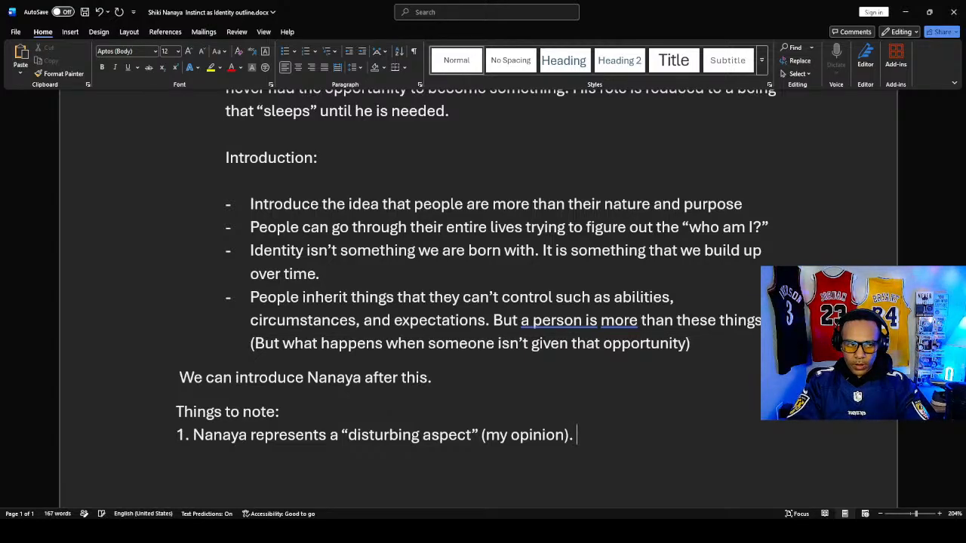
{"action": "type", "text": " He"}
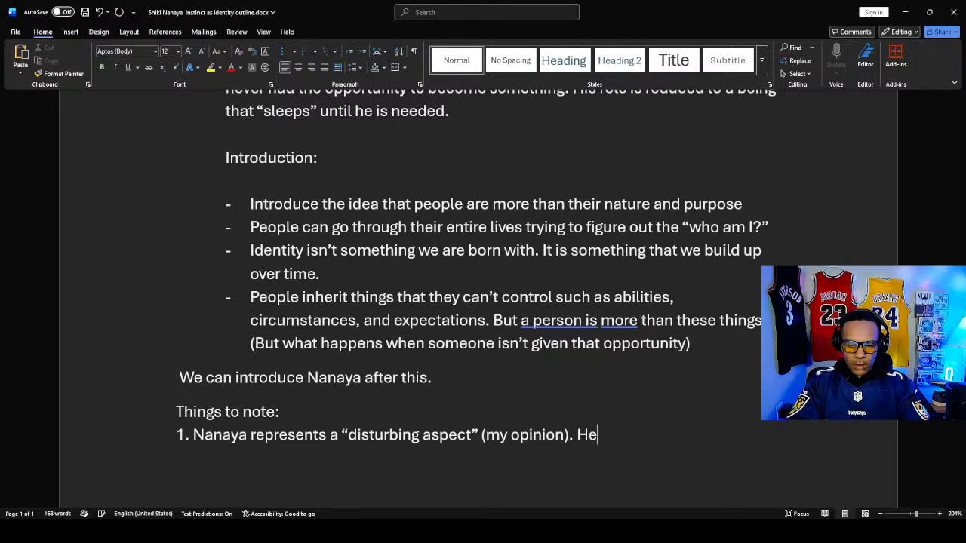
{"action": "key", "text": "BackSpace"}
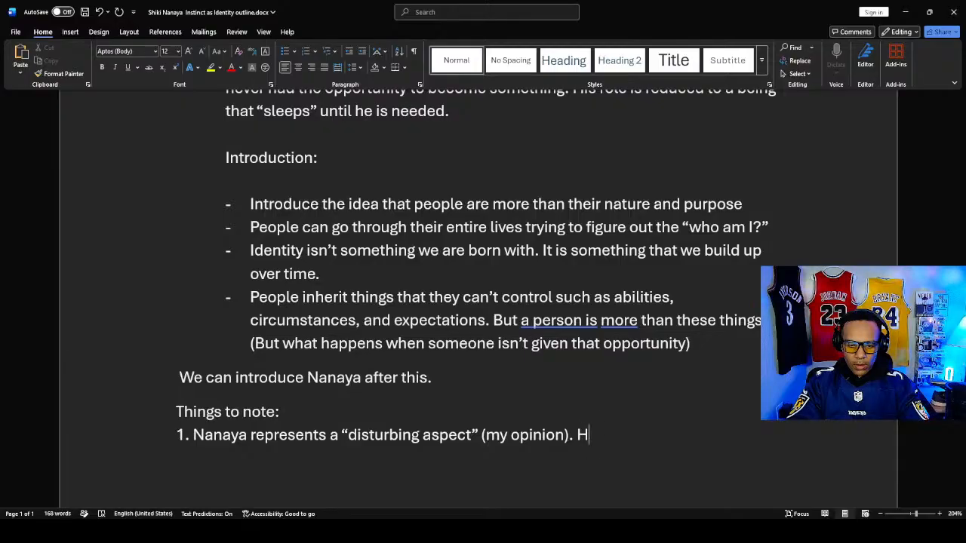
{"action": "key", "text": "BackSpace"}
- Start a second sentence in note 1 with "Untapped potential"
{"action": "type", "text": "Un"}
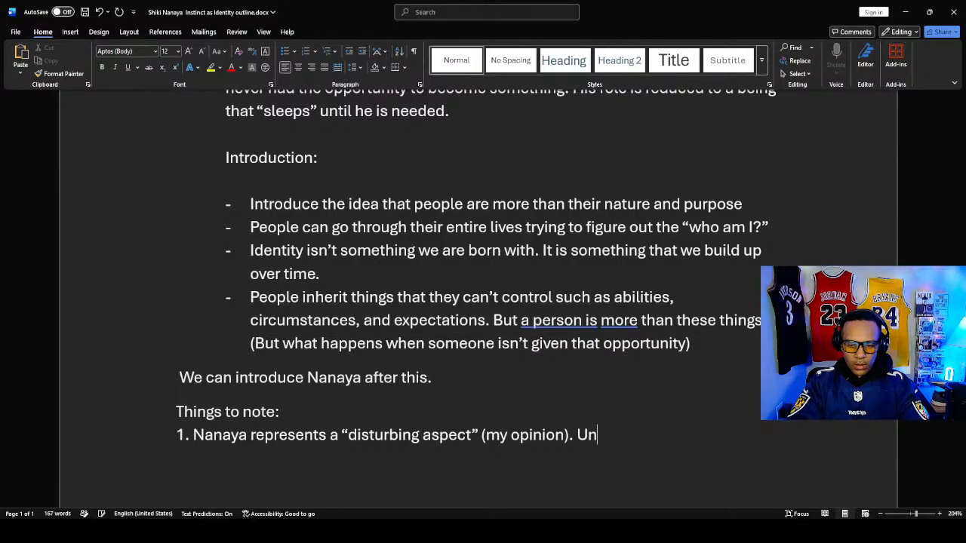
{"action": "type", "text": "tabbe"}
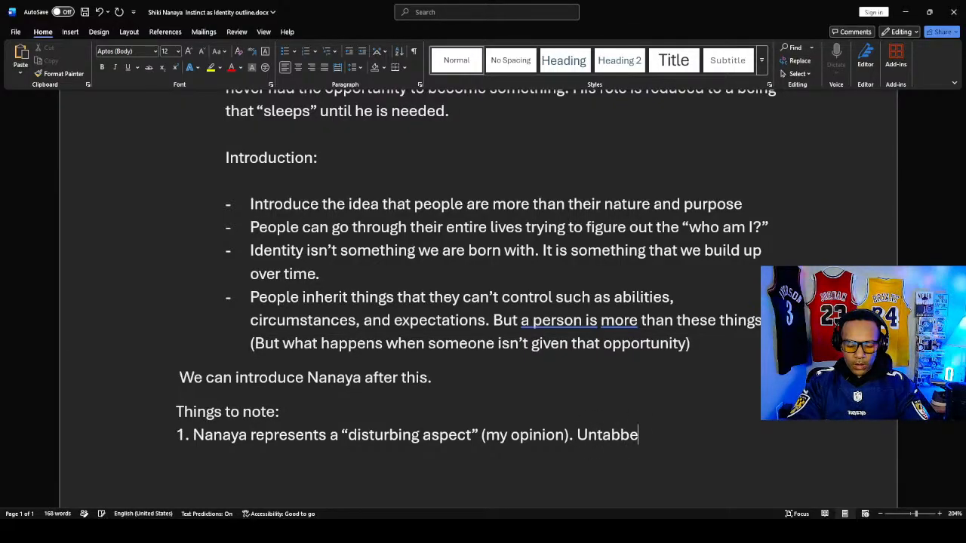
{"action": "key", "text": "BackSpace"}
{"action": "key", "text": "BackSpace"}
{"action": "key", "text": "BackSpace"}
{"action": "type", "text": "pped "}
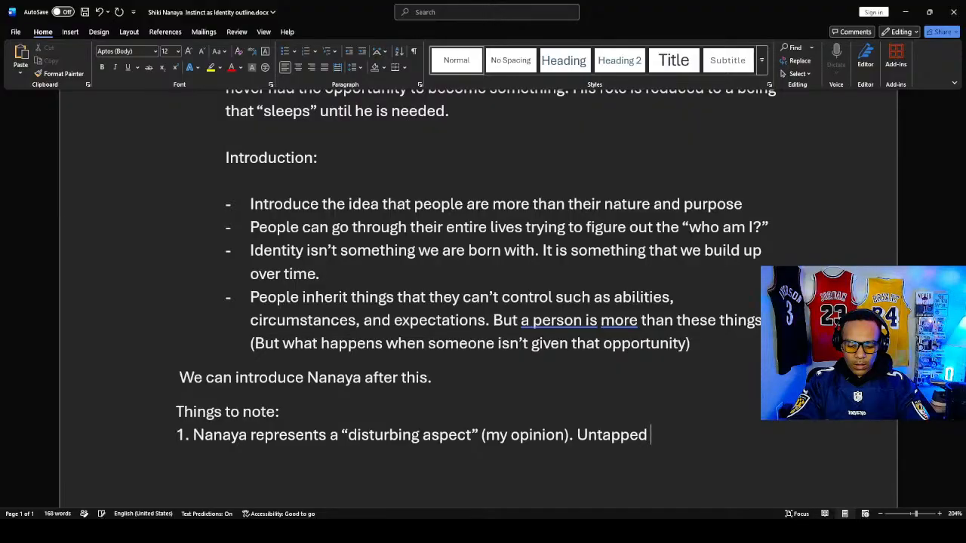
{"action": "type", "text": "potential"}
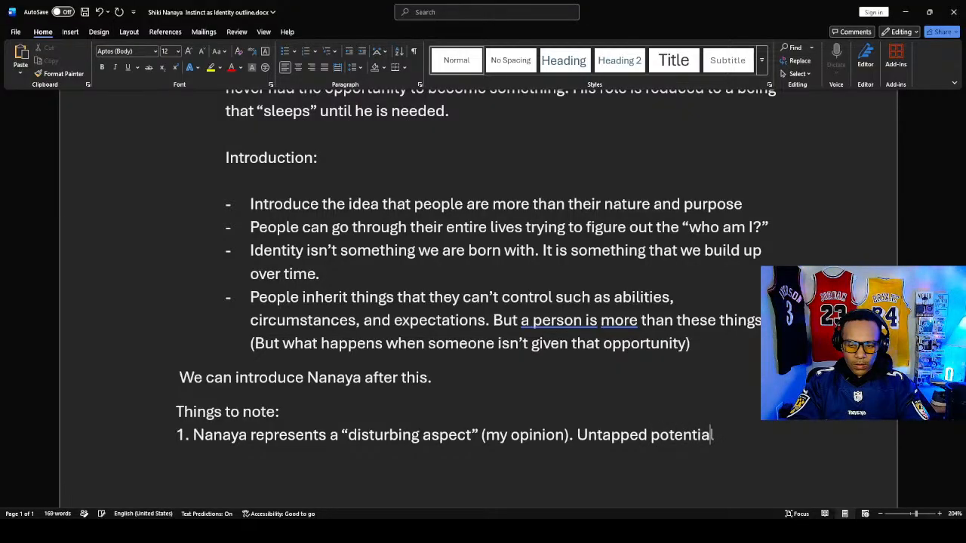
{"action": "type", "text": " th"}
- Complete the "Untapped potential" sentence in note 1 with "that is hindered by circumstances."
{"action": "key", "text": "BackSpace"}
{"action": "type", "text": "tha"}
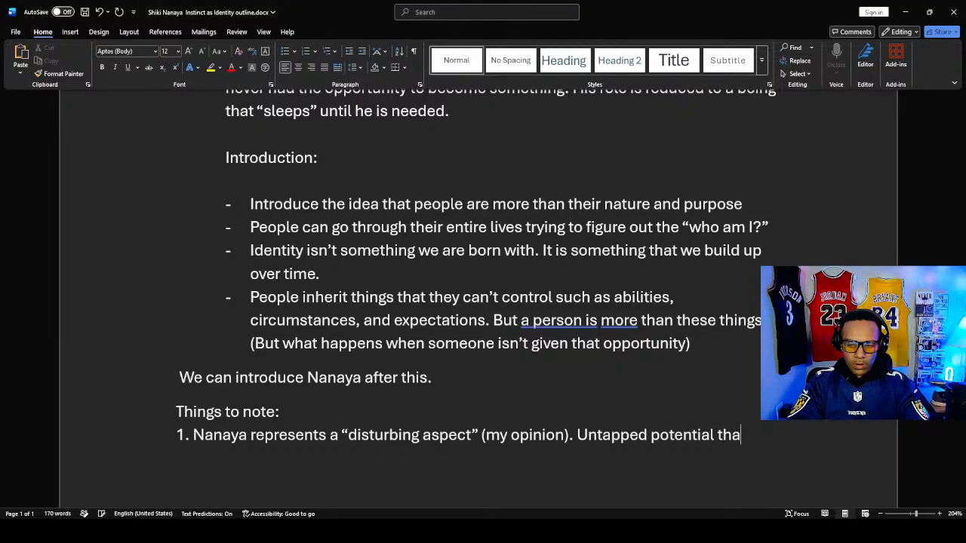
{"action": "type", "text": "t is hinder"}
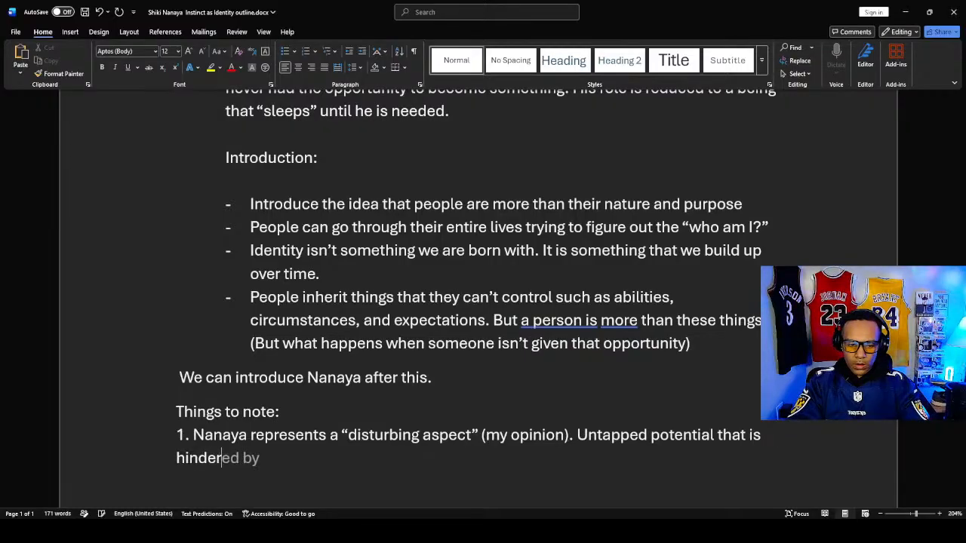
{"action": "type", "text": "ed by cic"}
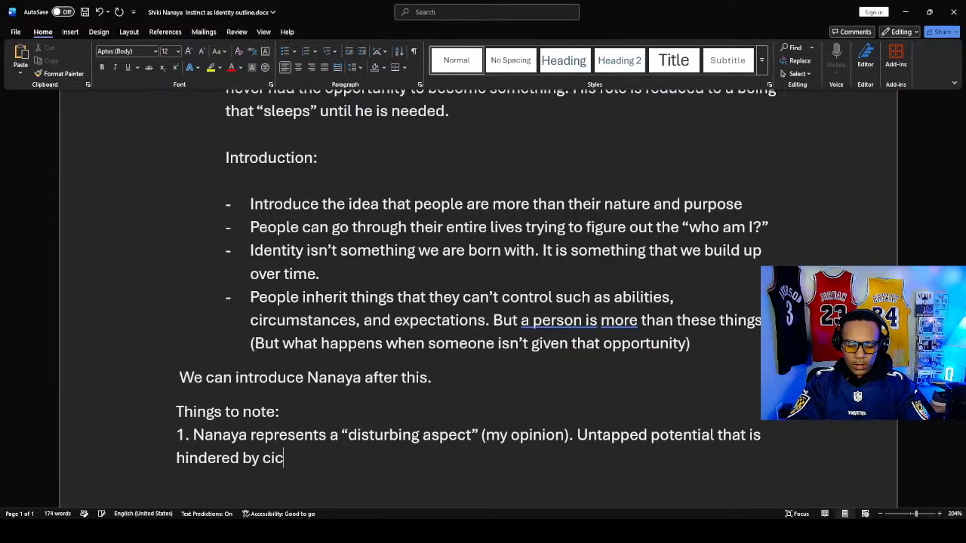
{"action": "key", "text": "BackSpace"}
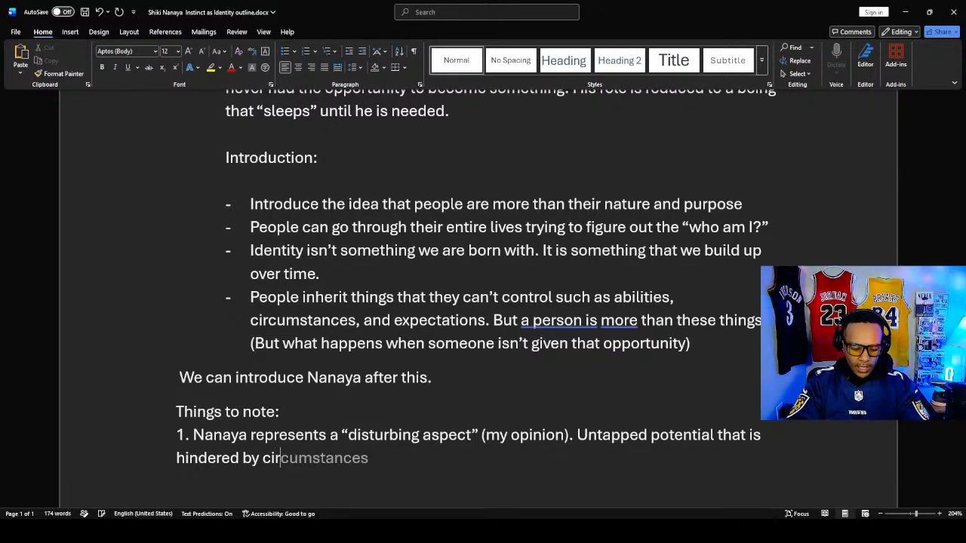
{"action": "type", "text": "rcumstances"}
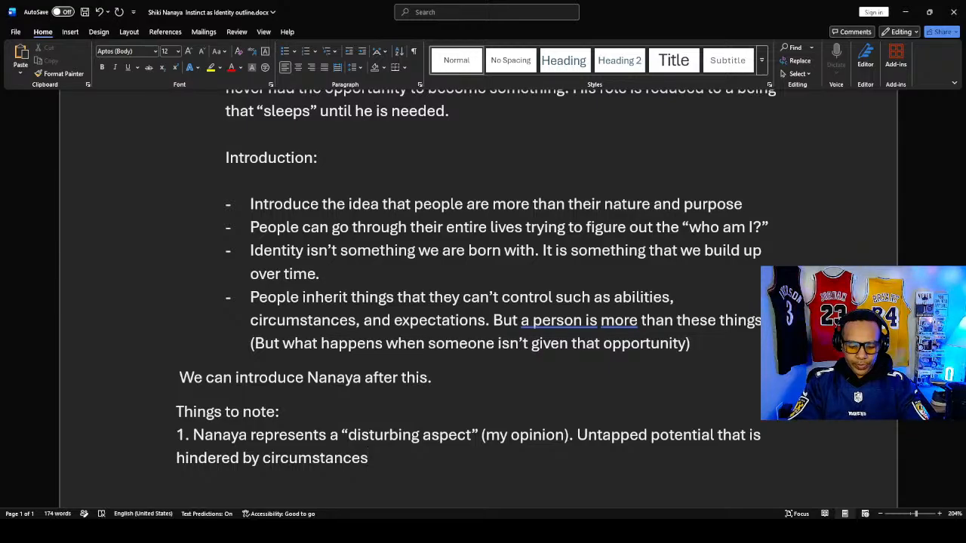
{"action": "type", "text": ". "}
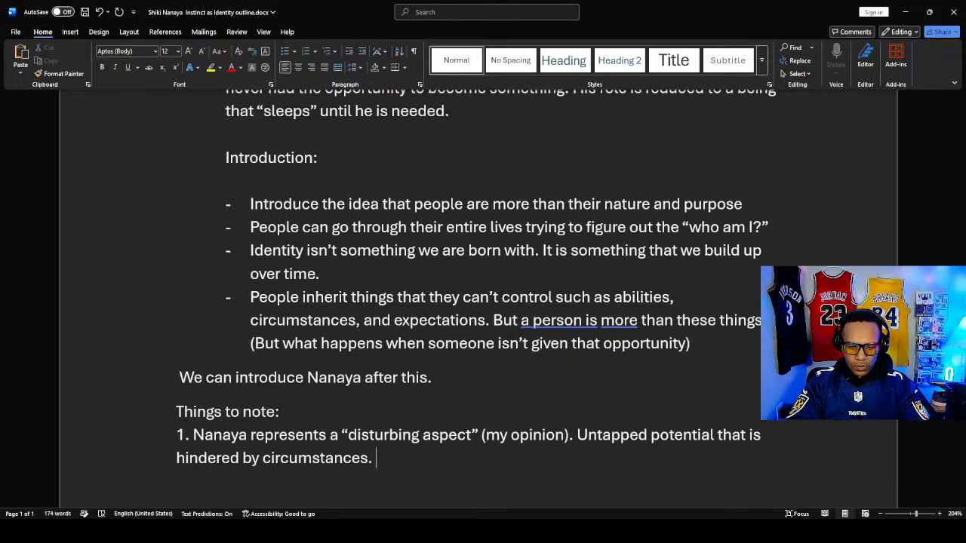
{"action": "type", "text": "His"}
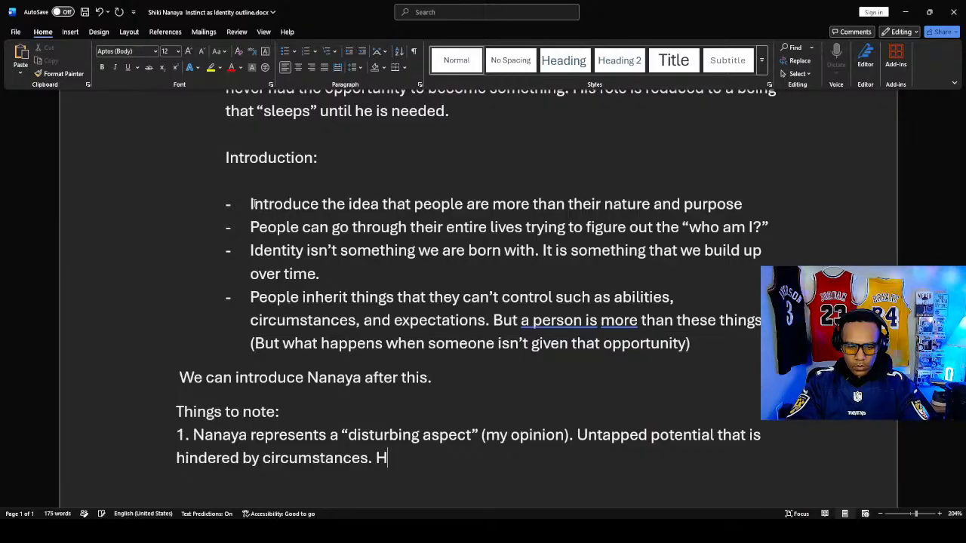
- Start a third sentence in note 1 with "He is dormant within Tohno"
{"action": "key", "text": "BackSpace"}
{"action": "key", "text": "BackSpace"}
{"action": "type", "text": "e is "}
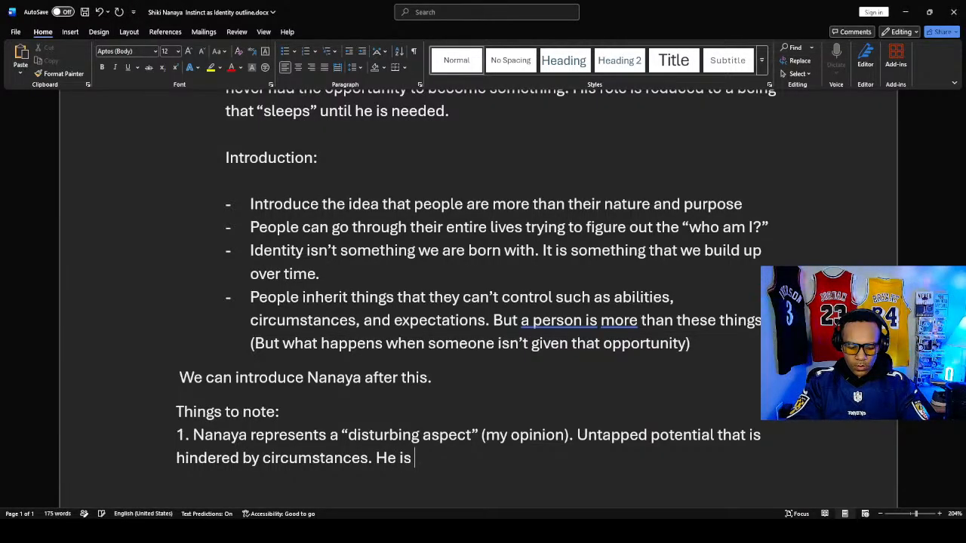
{"action": "type", "text": "dormant within"}
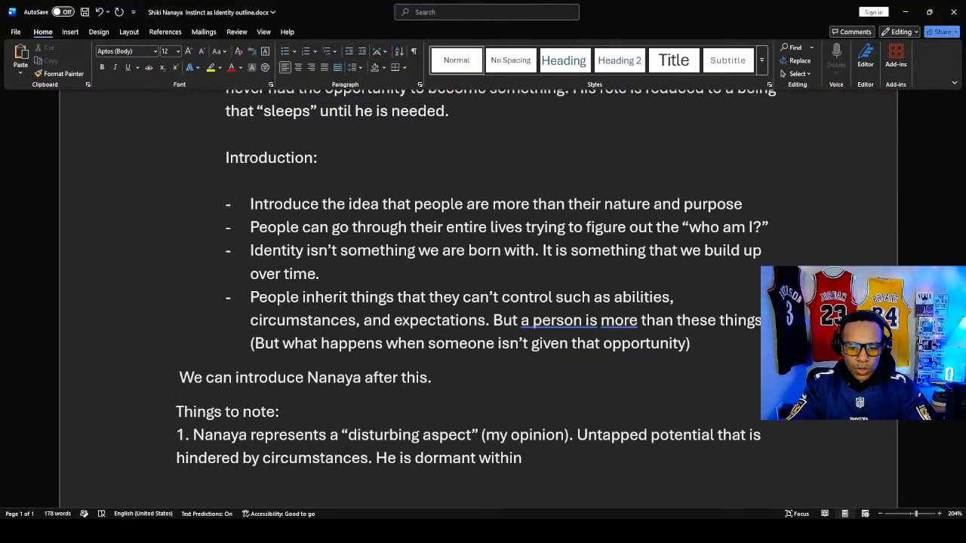
{"action": "type", "text": " To"}
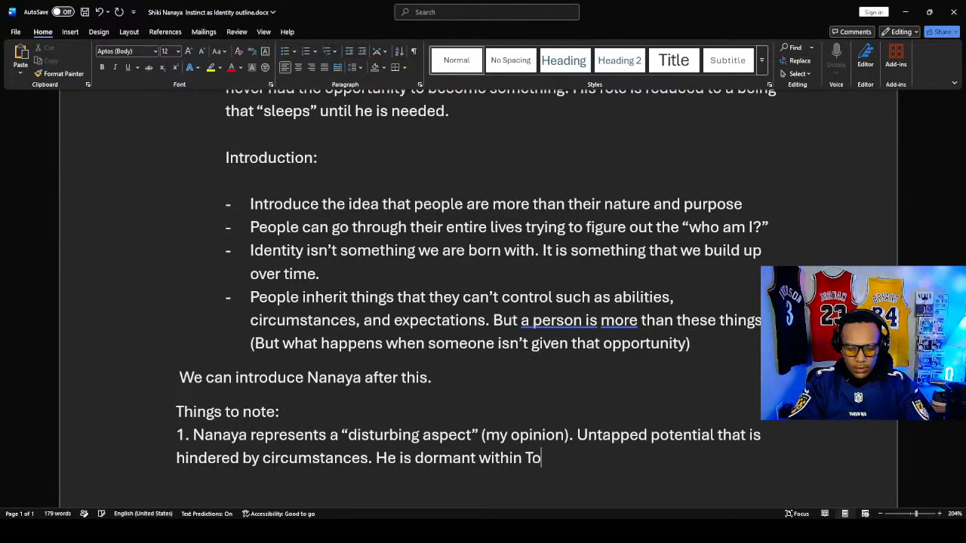
{"action": "type", "text": "hno and"}
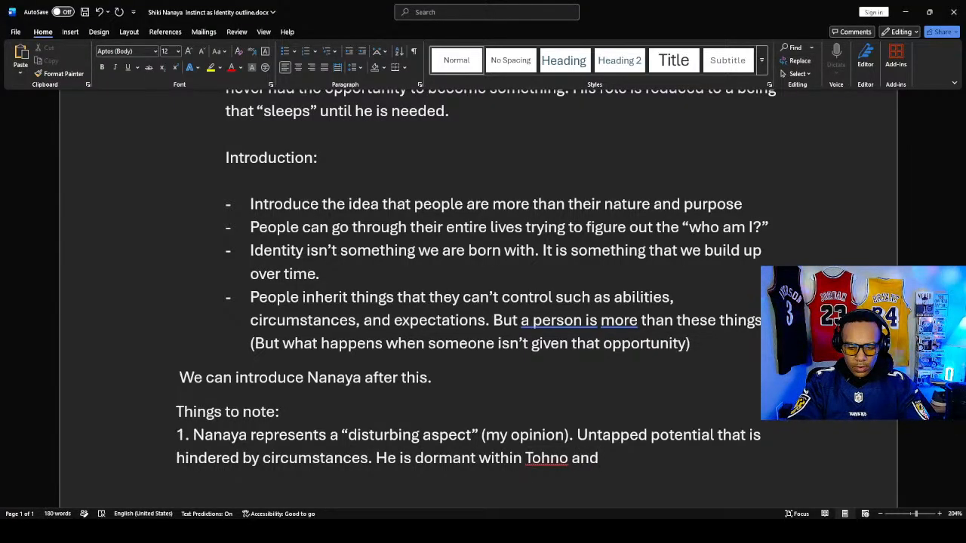
{"action": "type", "text": " will"}
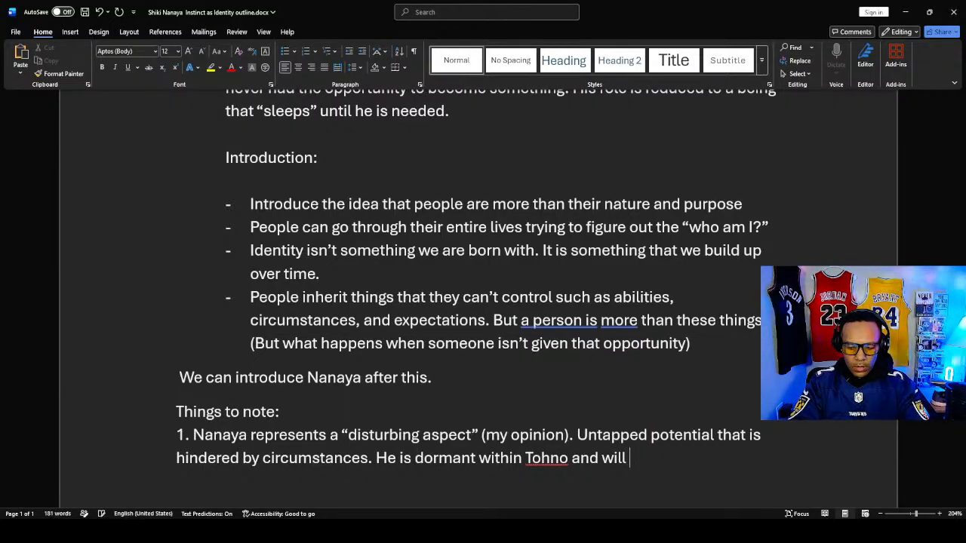
{"action": "type", "text": " \"take ov"}
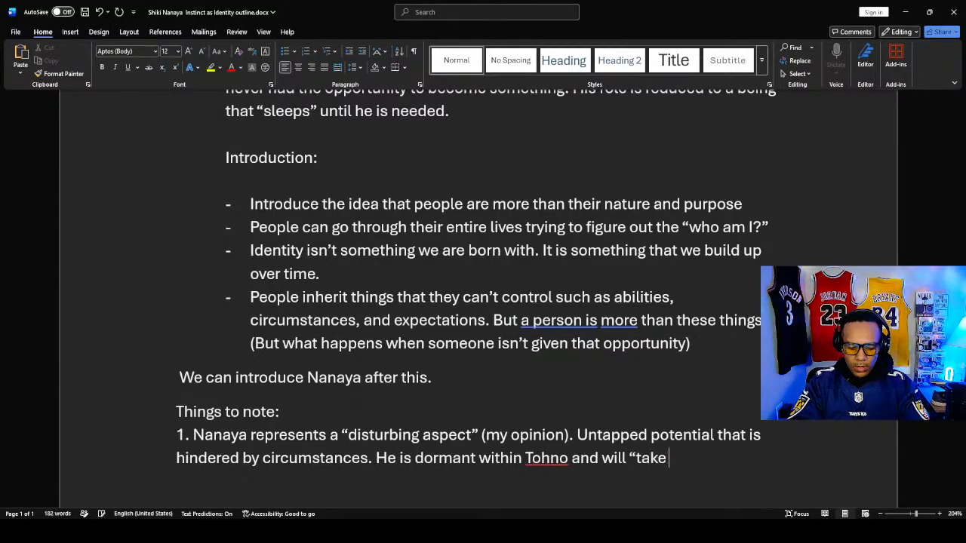
{"action": "type", "text": "er"}
{"action": "type", "text": "\" in ce"}
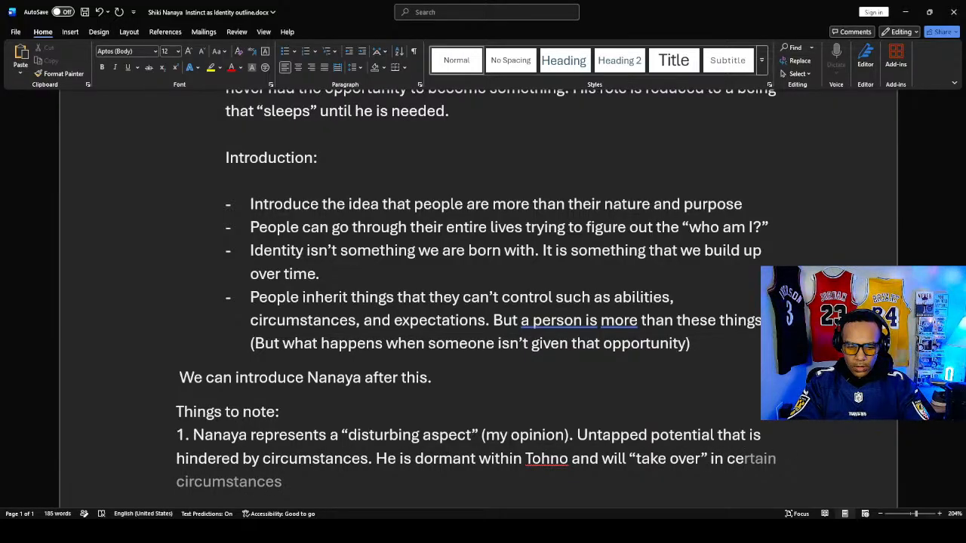
- Continue the third sentence of note 1 with "and will “take over” in certain"
{"action": "key", "text": "Tab"}
{"action": "key", "text": "BackSpace"}
{"action": "key", "text": "BackSpace"}
{"action": "key", "text": "BackSpace"}
{"action": "key", "text": "BackSpace"}
{"action": "key", "text": "BackSpace"}
{"action": "key", "text": "BackSpace"}
{"action": "key", "text": "BackSpace"}
{"action": "key", "text": "BackSpace"}
{"action": "key", "text": "BackSpace"}
{"action": "key", "text": "BackSpace"}
{"action": "key", "text": "BackSpace"}
{"action": "key", "text": "BackSpace"}
{"action": "key", "text": "BackSpace"}
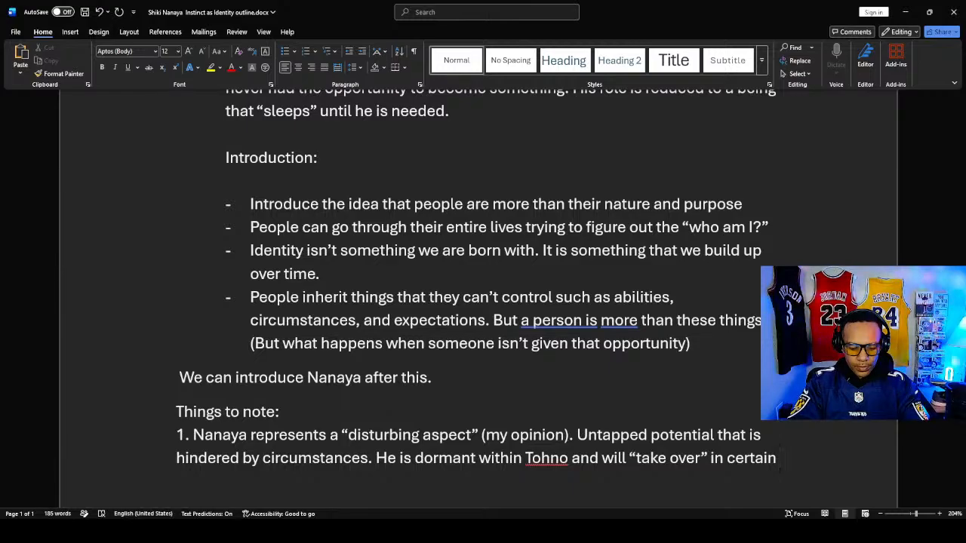
- Continue the sentence with "situations that puts Tohno in danger" and open a parenthesis after it
{"action": "type", "text": "situati"}
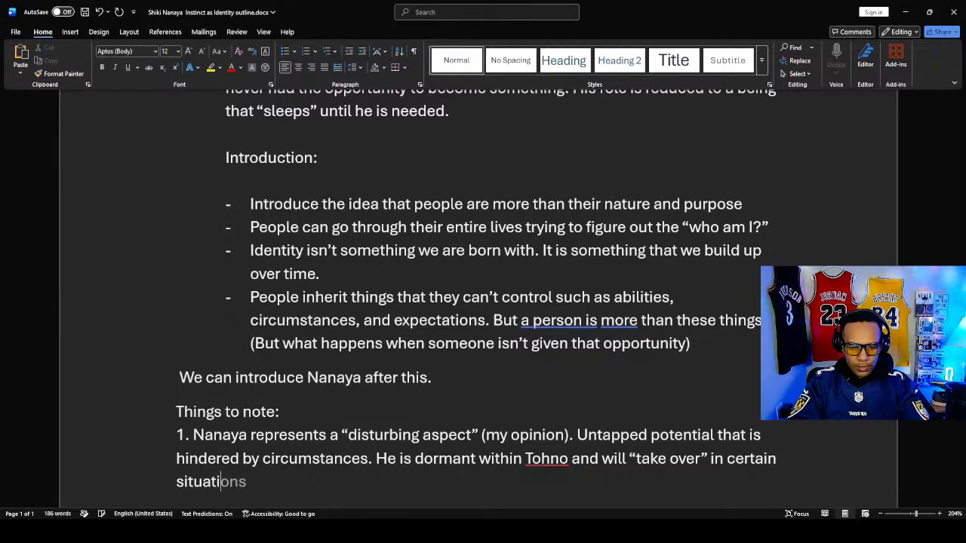
{"action": "type", "text": "ons tha"}
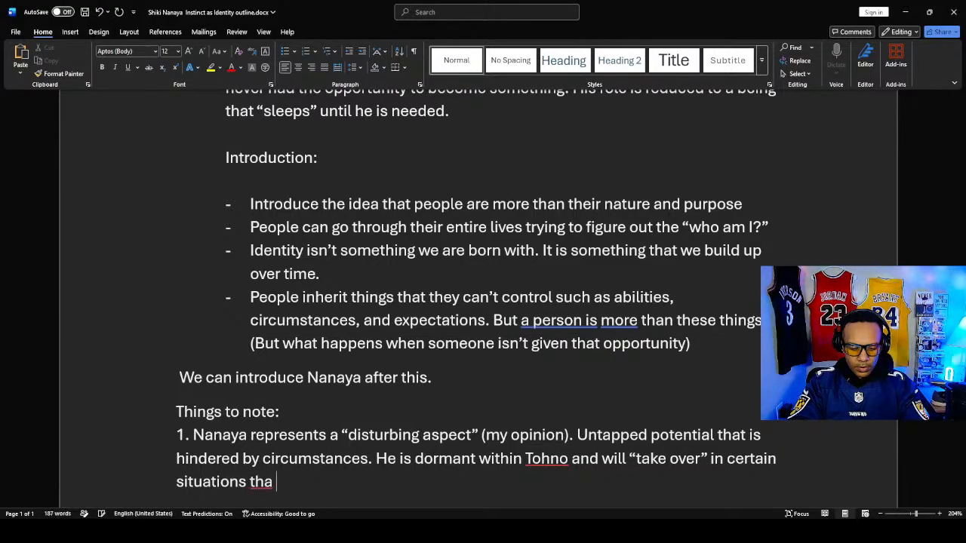
{"action": "key", "text": "BackSpace"}
{"action": "type", "text": "t puts"}
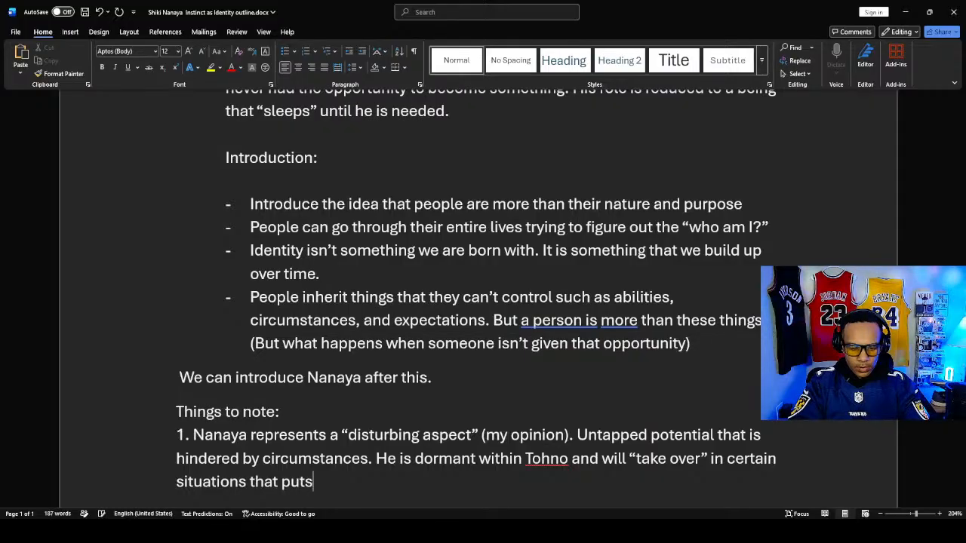
{"action": "type", "text": " Tohno in"}
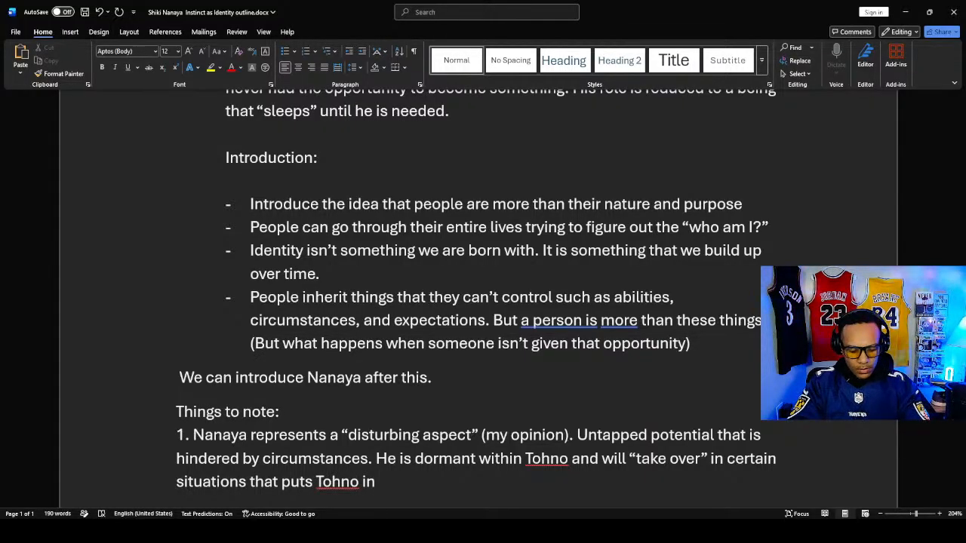
{"action": "type", "text": " danger ("}
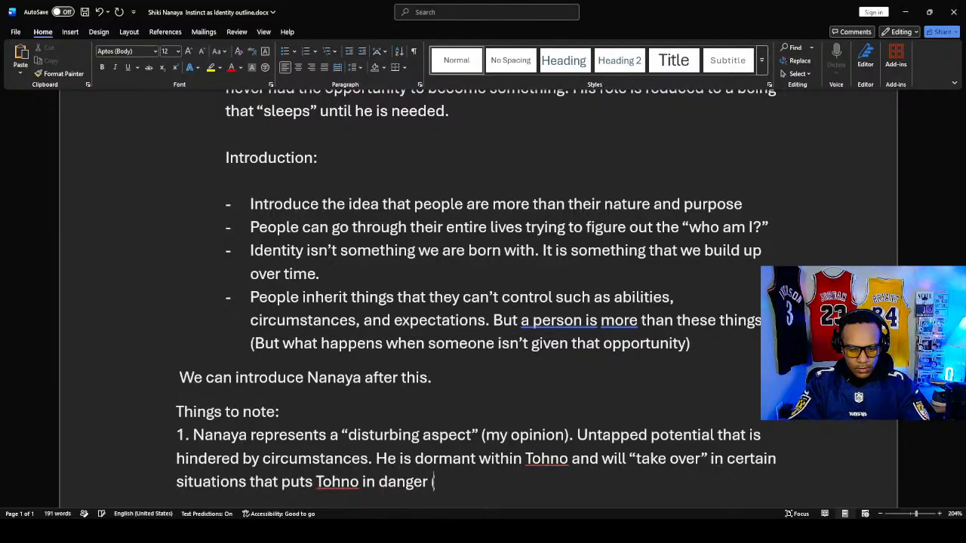
{"action": "type", "text": "note i"}
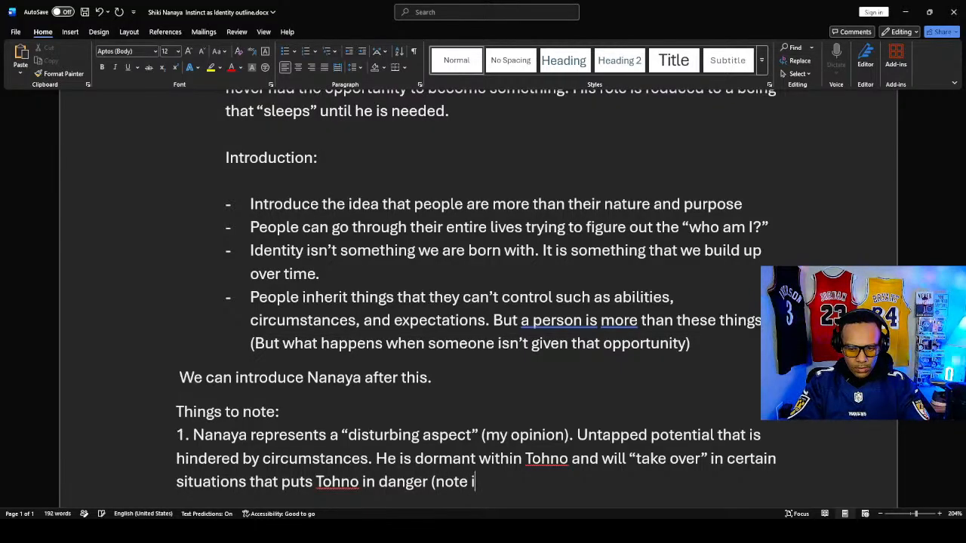
{"action": "type", "text": "f T"}
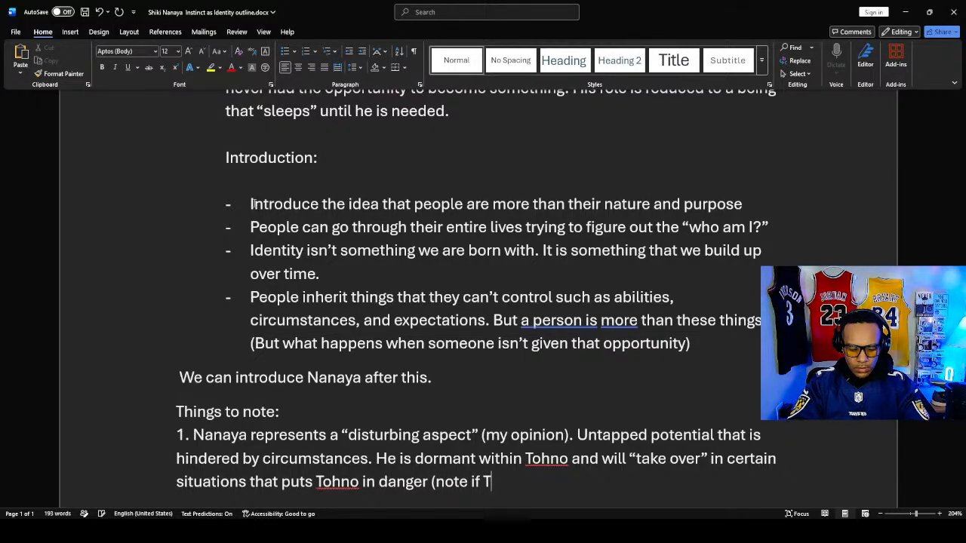
{"action": "type", "text": "ohno die"}
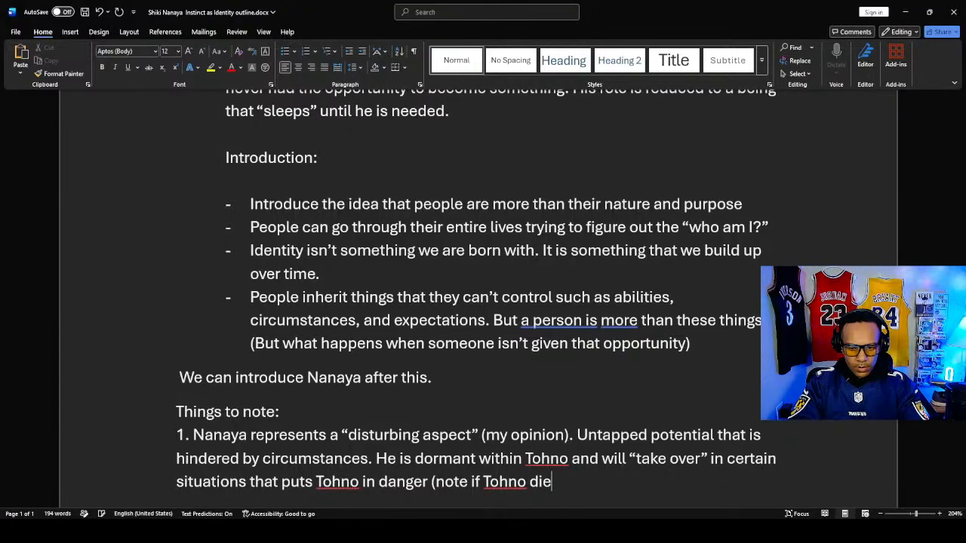
{"action": "type", "text": "s, he "}
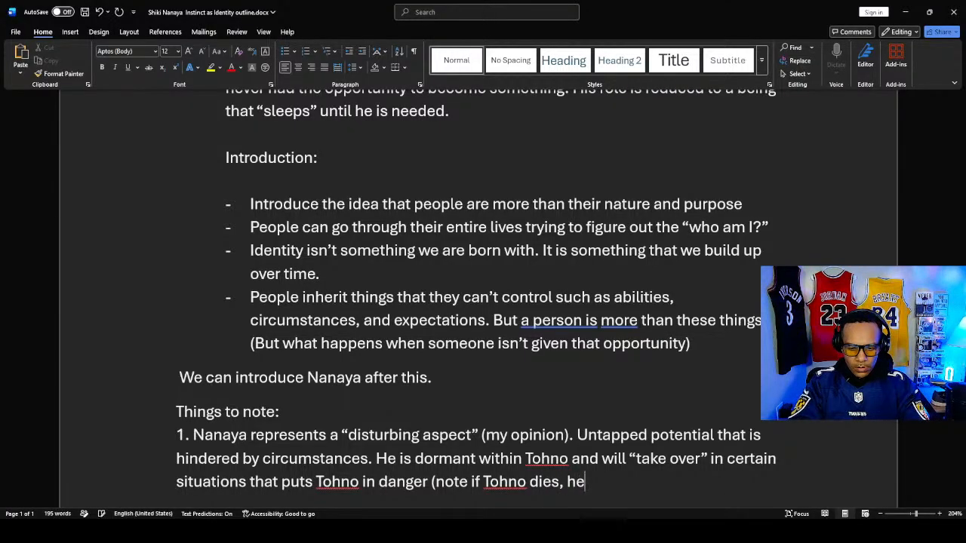
{"action": "type", "text": "dies too"}
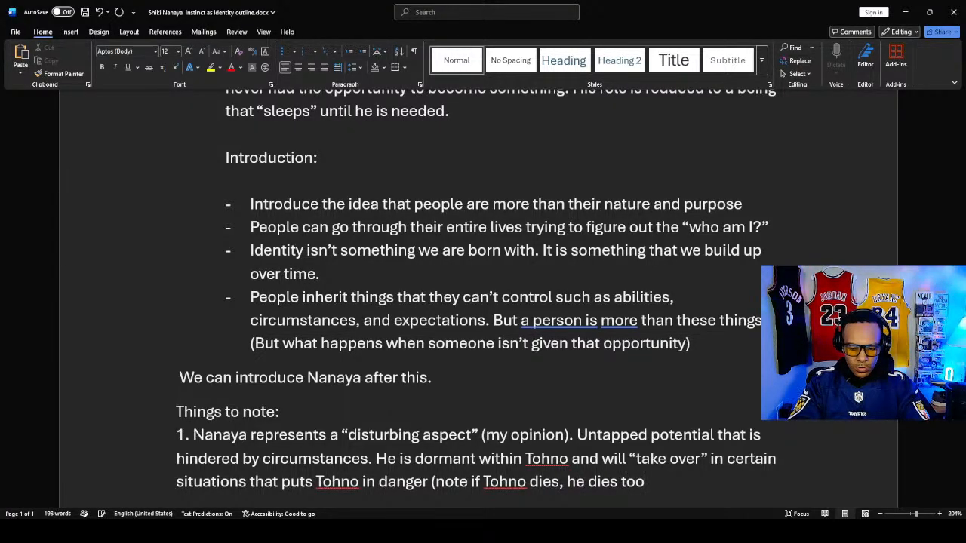
{"action": "type", "text": "). Ca"}
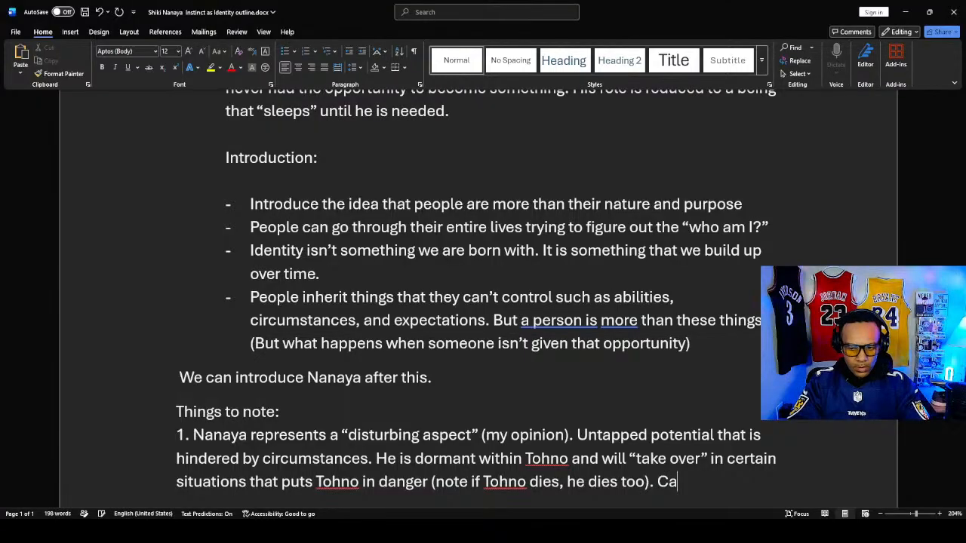
{"action": "type", "text": "se I"}
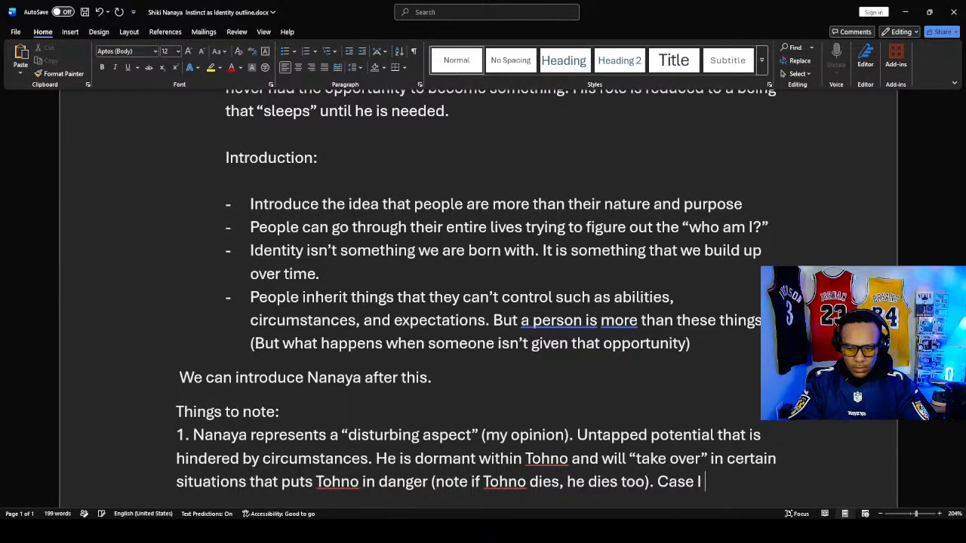
- End the third sentence of note 1 with a period and start the next one with "Case in point"
{"action": "scroll", "coordinate": [417, 249], "scroll_direction": "down", "scroll_amount": 1}
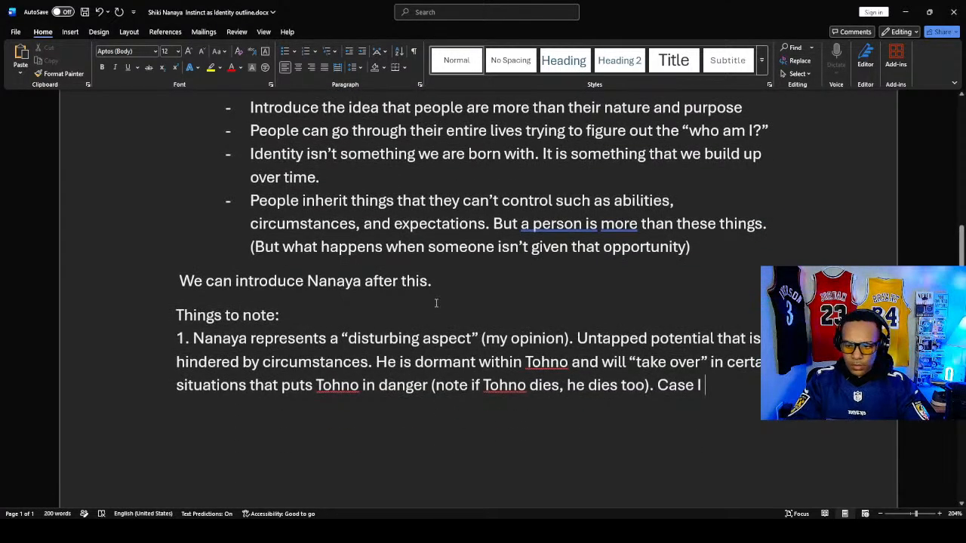
{"action": "key", "text": "BackSpace"}
{"action": "key", "text": "BackSpace"}
{"action": "type", "text": "in"}
{"action": "key", "text": "Tab"}
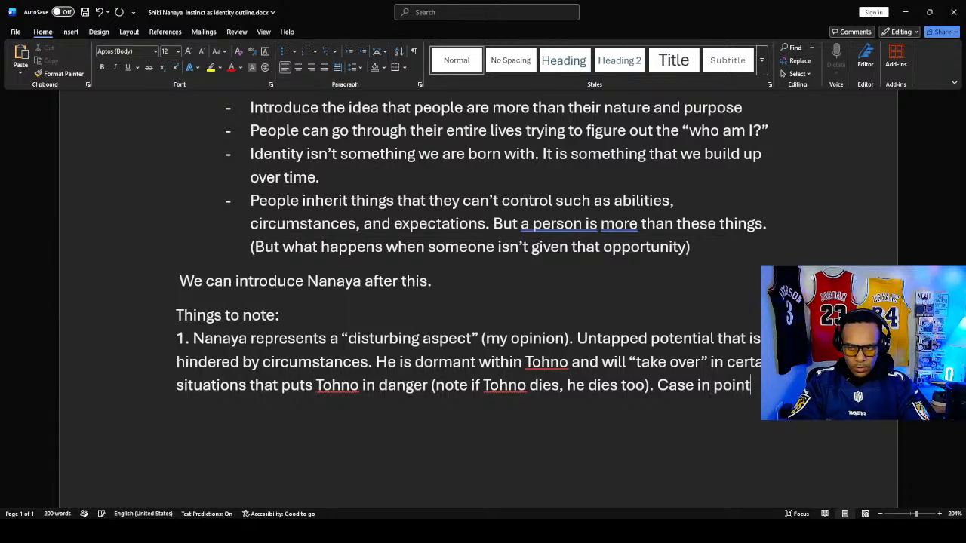
- Continue the "Case in point" sentence with "being when he took over during the Nero fight"
{"action": "type", "text": "beinf"}
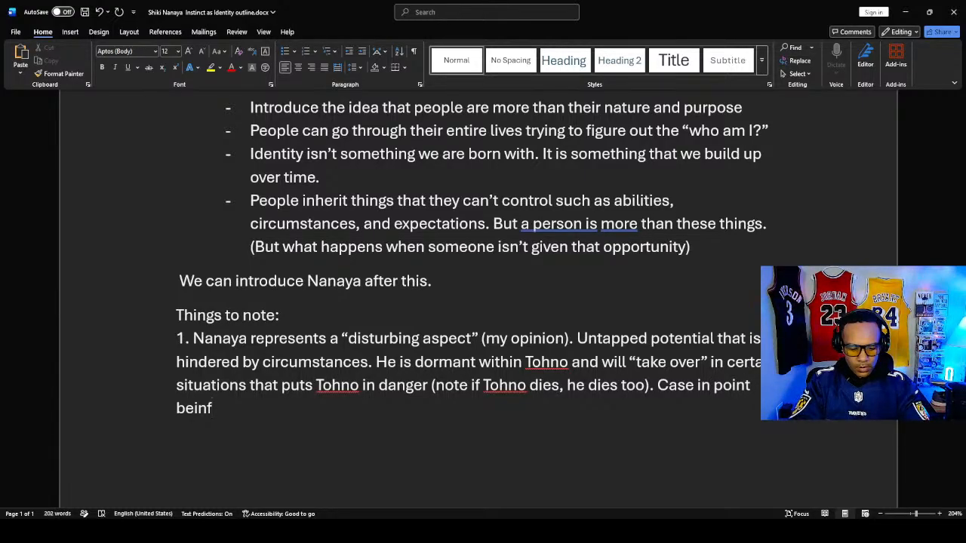
{"action": "key", "text": "BackSpace"}
{"action": "type", "text": "g when "}
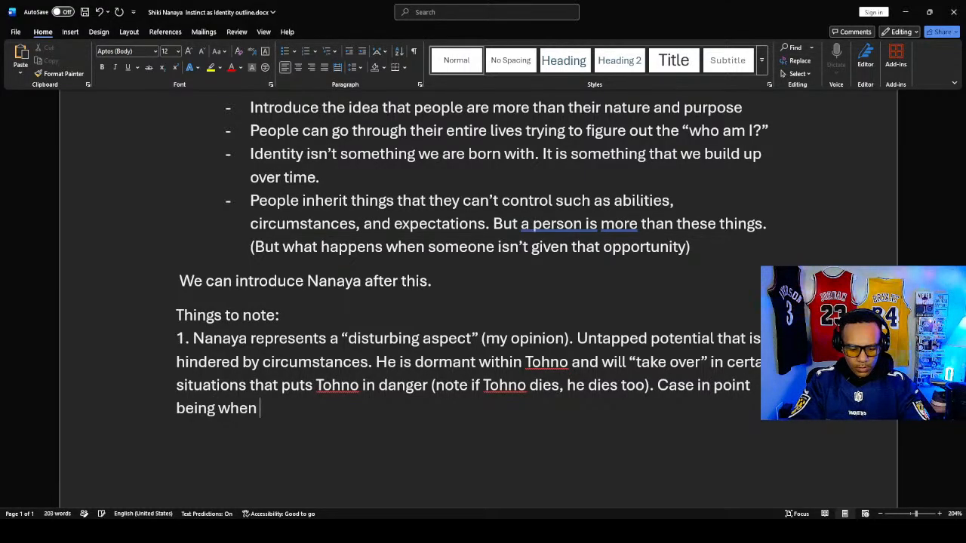
{"action": "type", "text": "he took ov"}
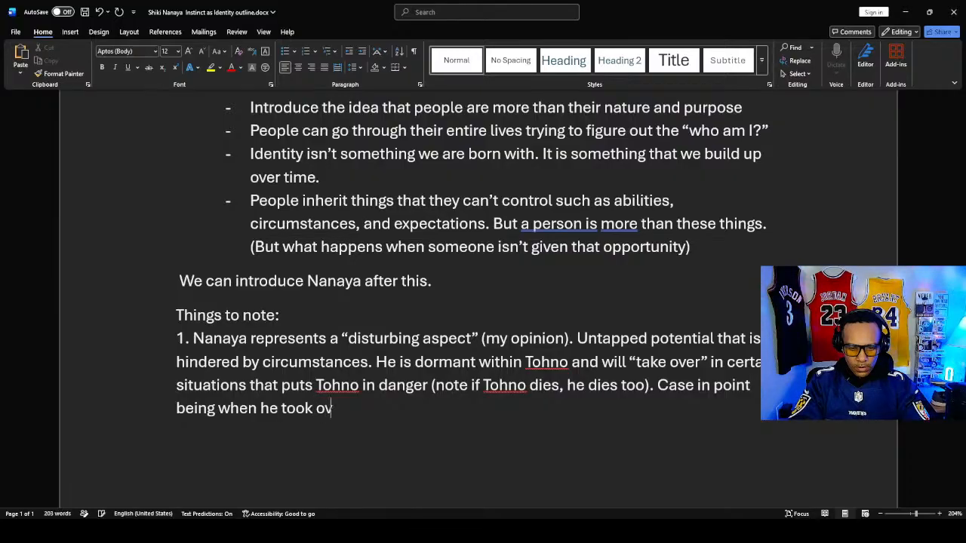
{"action": "type", "text": "er during"}
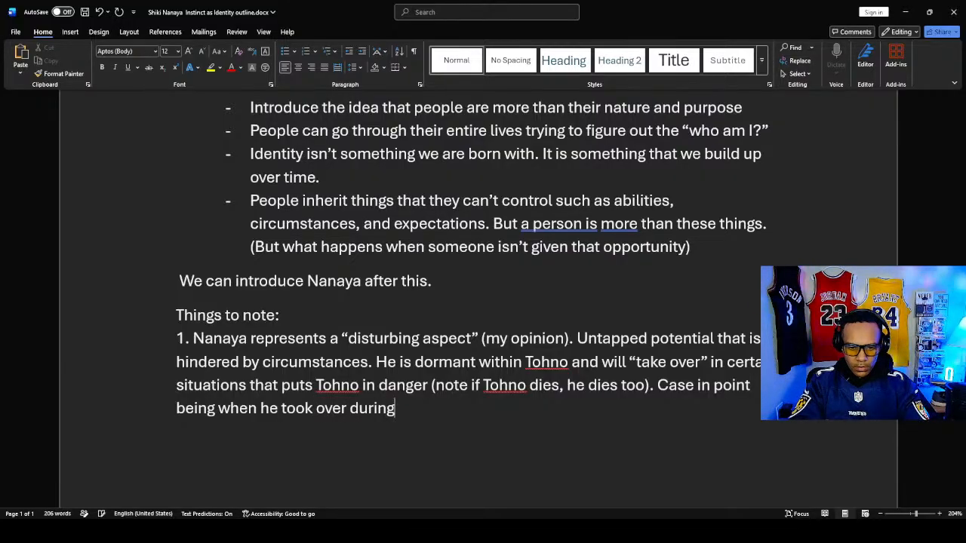
{"action": "type", "text": " the Ner"}
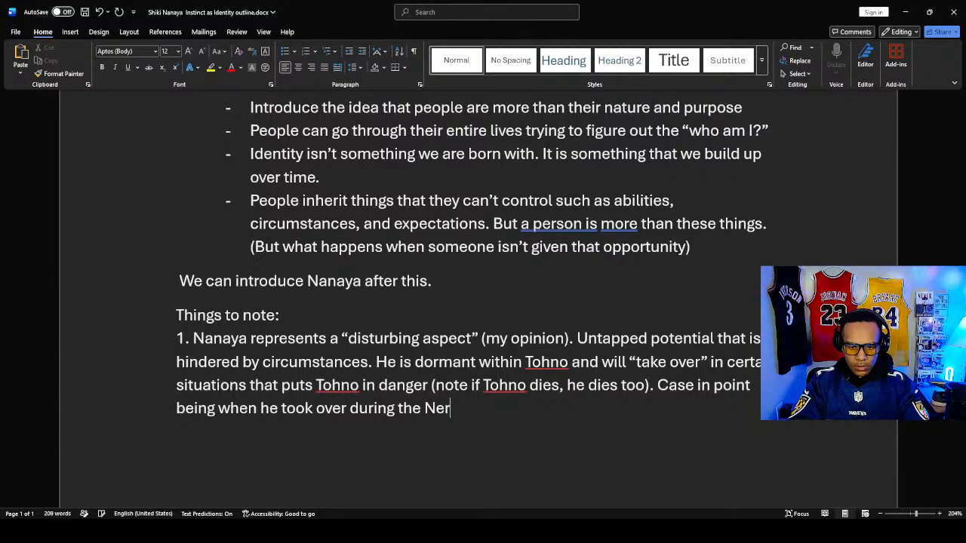
{"action": "type", "text": "o fight"}
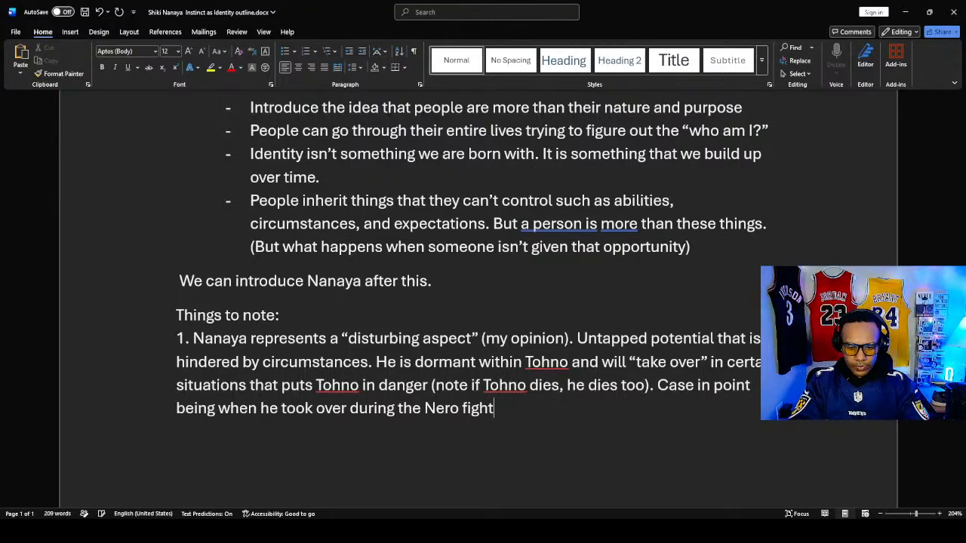
{"action": "type", "text": " when T"}
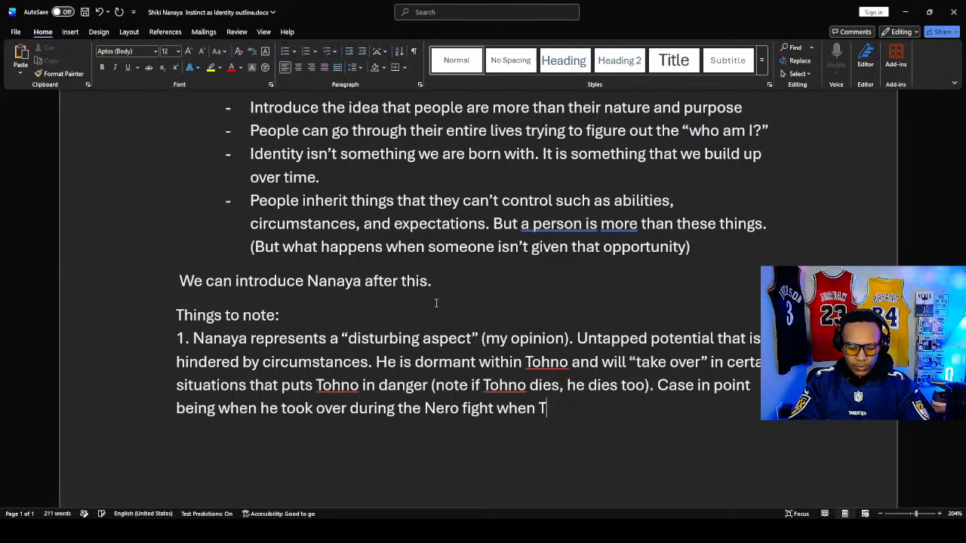
{"action": "type", "text": "ohno was "}
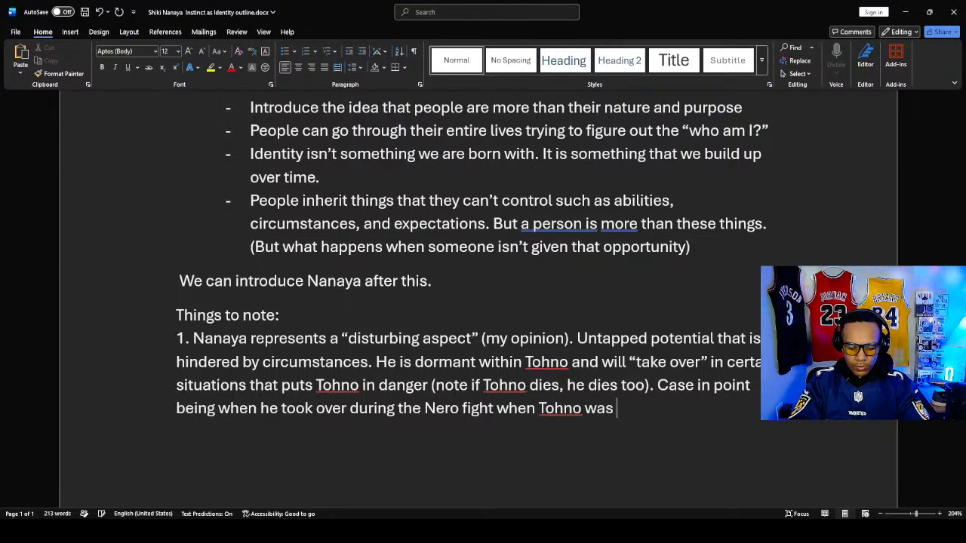
{"action": "type", "text": "going to lo"}
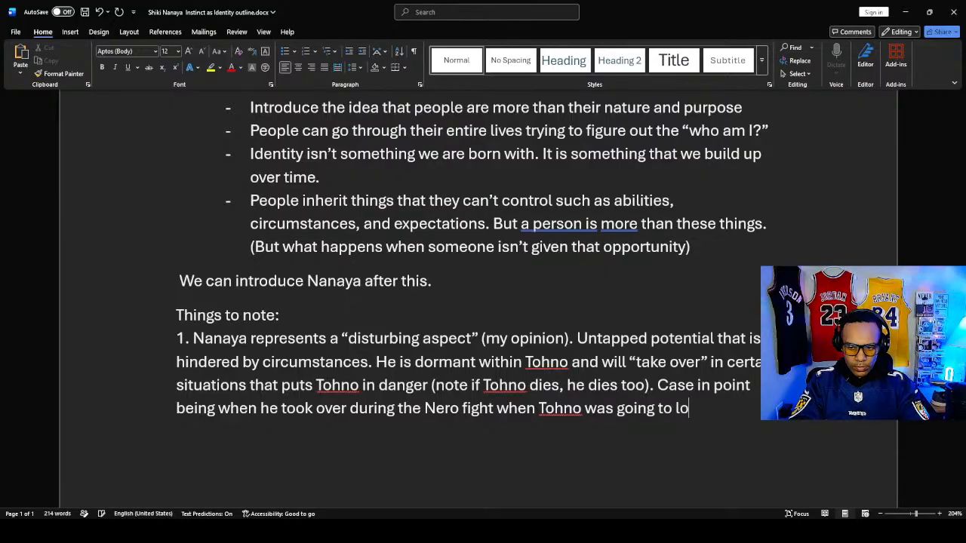
{"action": "type", "text": "se"}
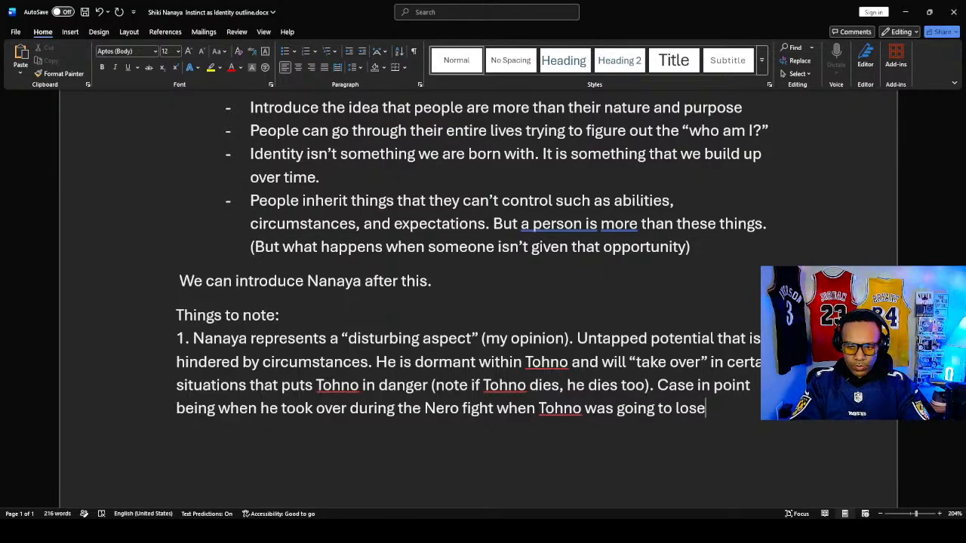
{"action": "type", "text": ". "}
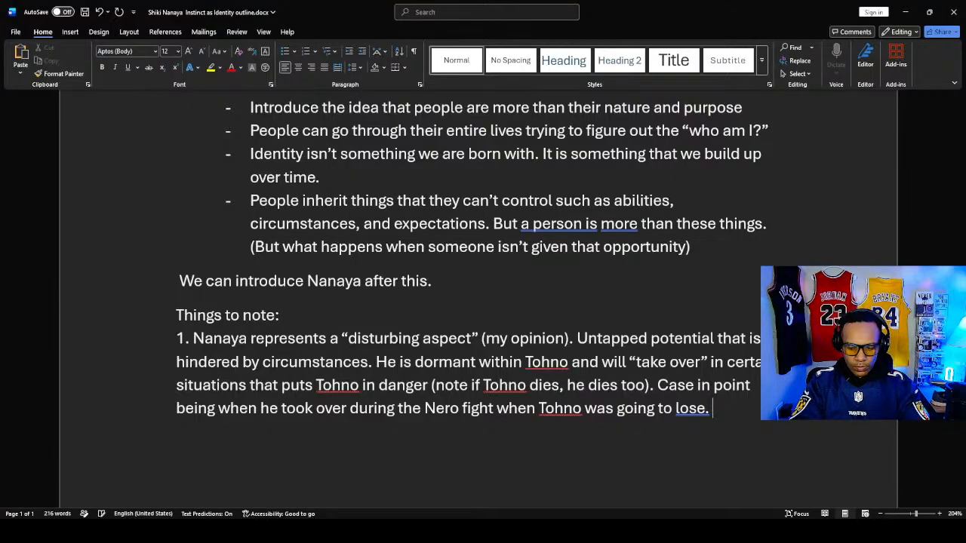
{"action": "type", "text": "(Re"}
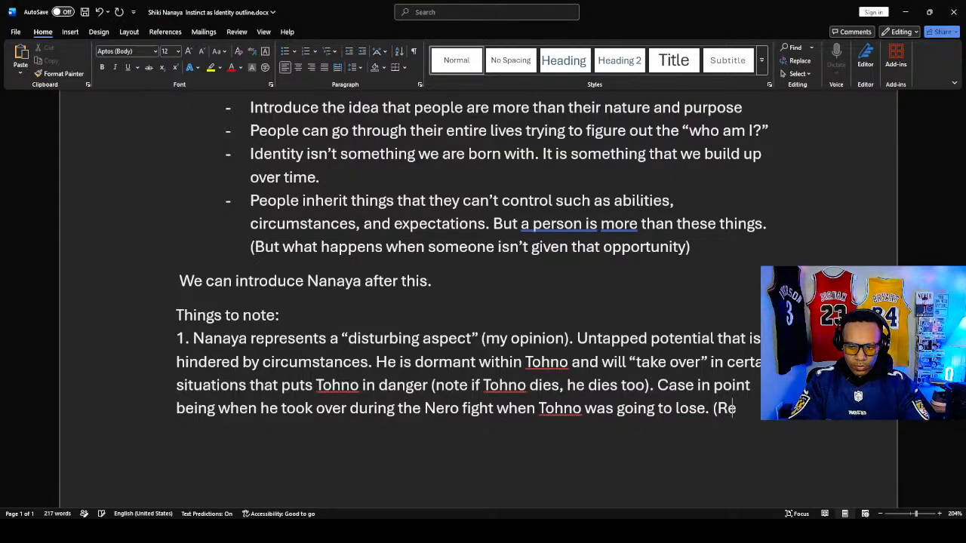
{"action": "type", "text": "member t"}
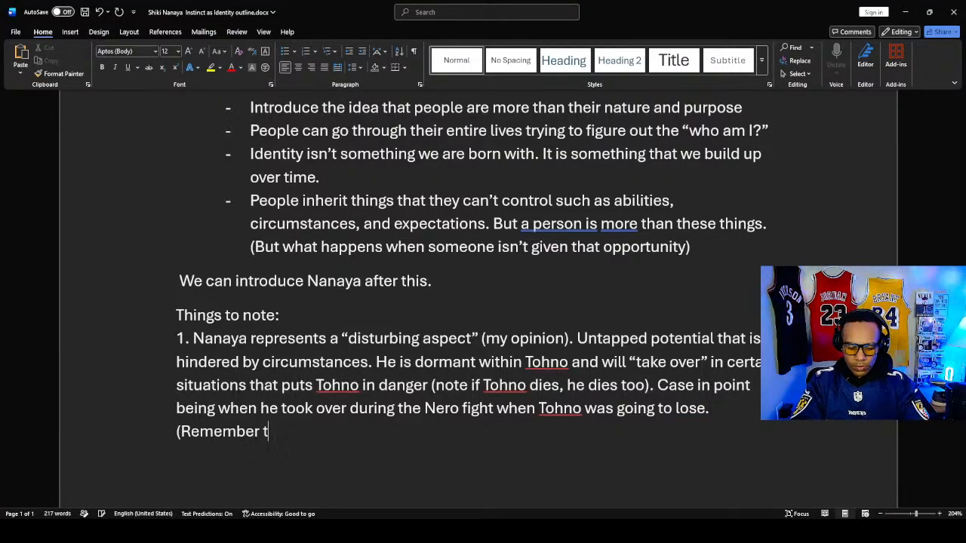
{"action": "type", "text": "his becasu"}
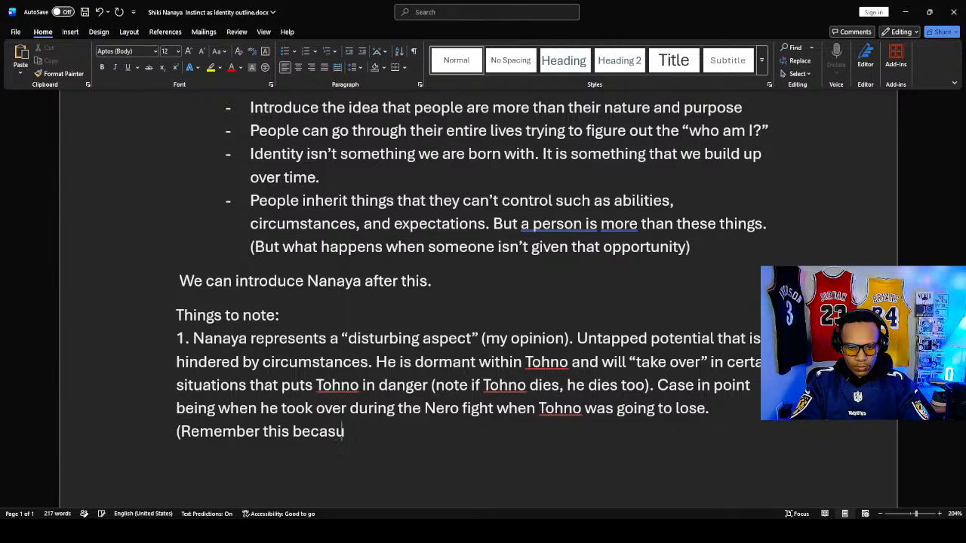
- Open a parenthetical remark after that sentence with "Remember this because Nero is busted."
{"action": "key", "text": "BackSpace"}
{"action": "key", "text": "BackSpace"}
{"action": "type", "text": "use "}
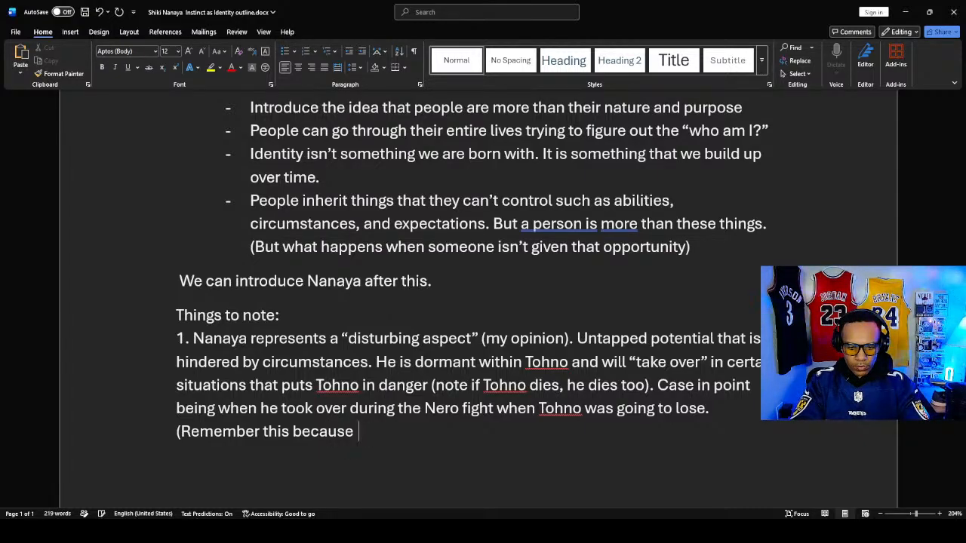
{"action": "type", "text": "Nero is"}
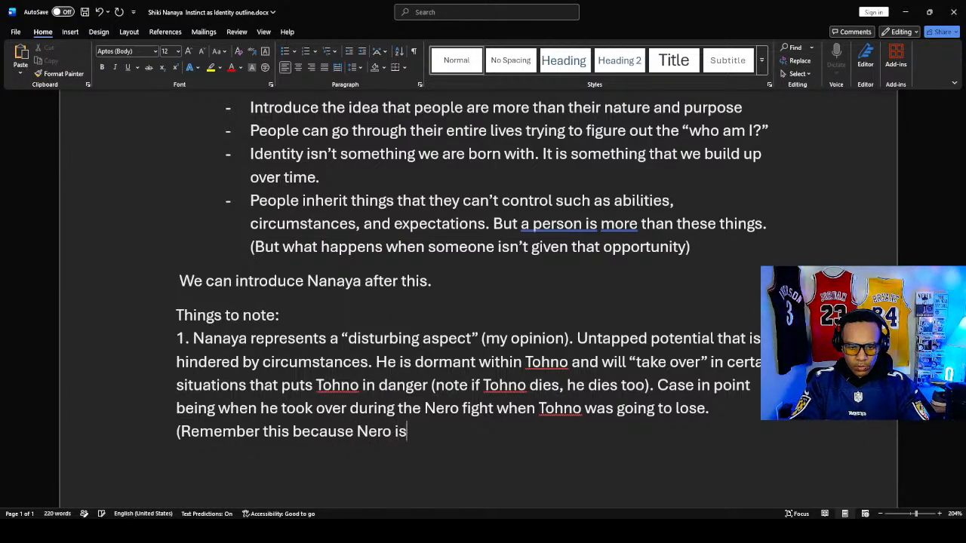
{"action": "type", "text": " busted"}
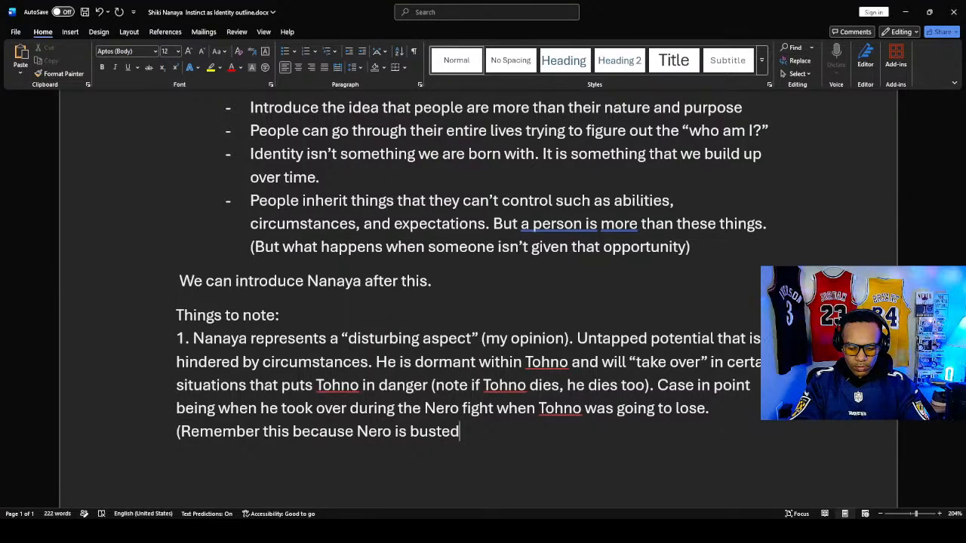
{"action": "type", "text": ". A"}
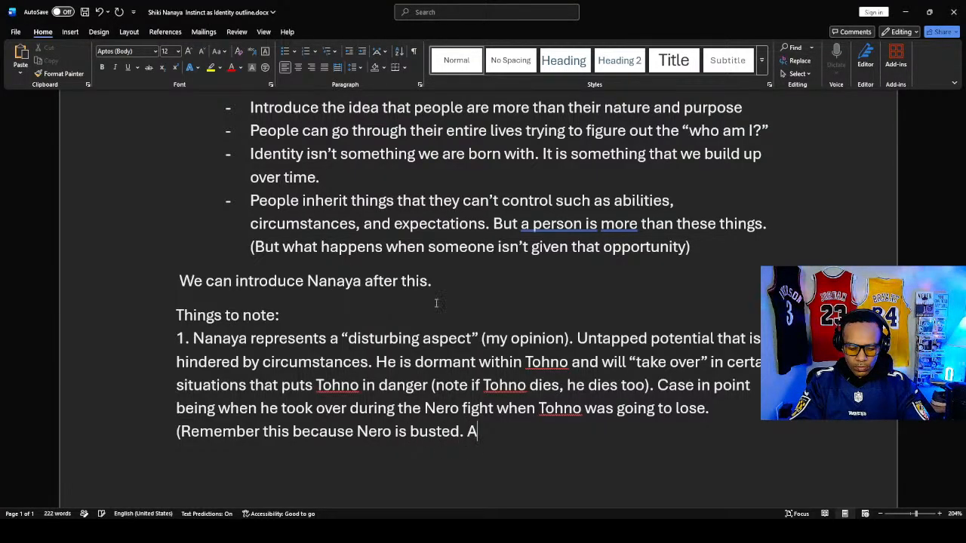
{"action": "type", "text": "ll ^^"}
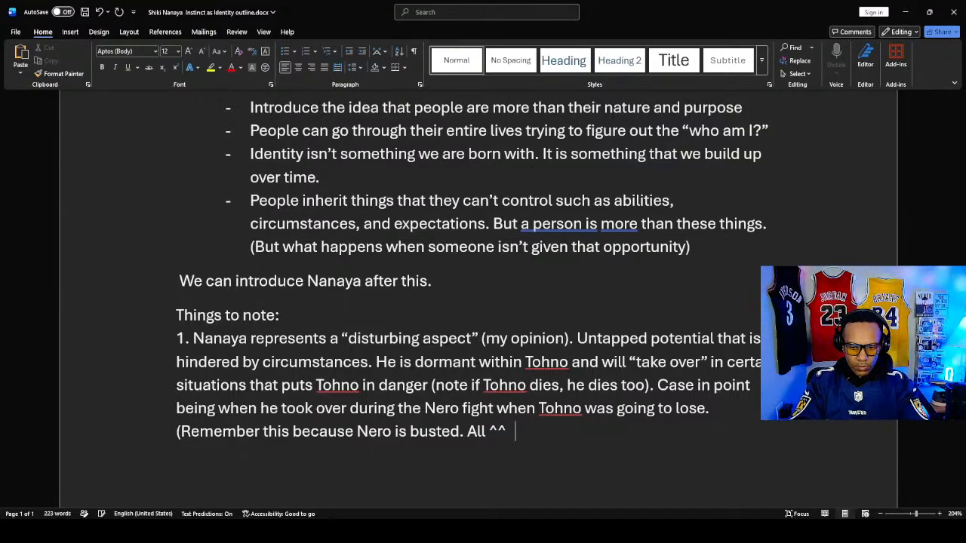
- Add a second sentence inside the parenthesis reading "All 666 creatures have to be killed before he can die"
{"action": "key", "text": "BackSpace"}
{"action": "key", "text": "BackSpace"}
{"action": "type", "text": "666"}
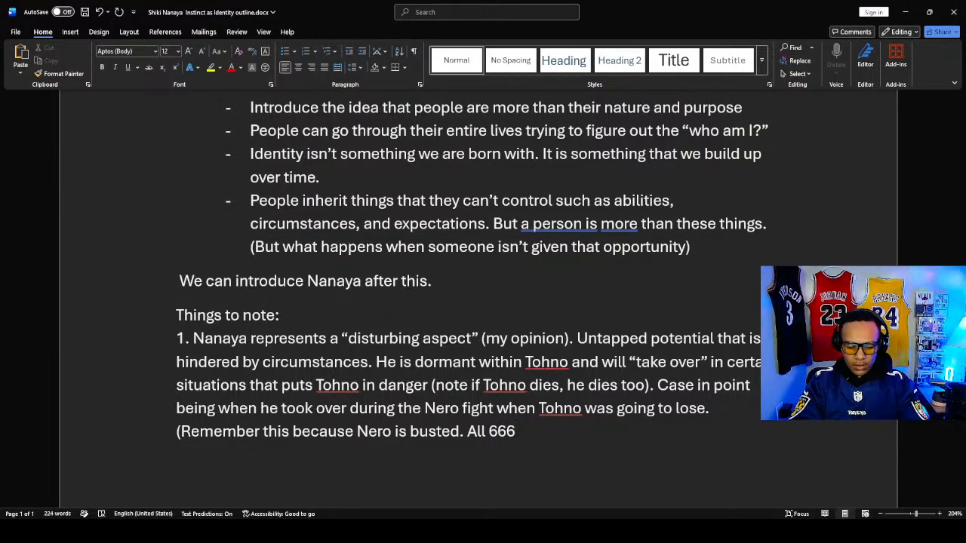
{"action": "type", "text": " crea"}
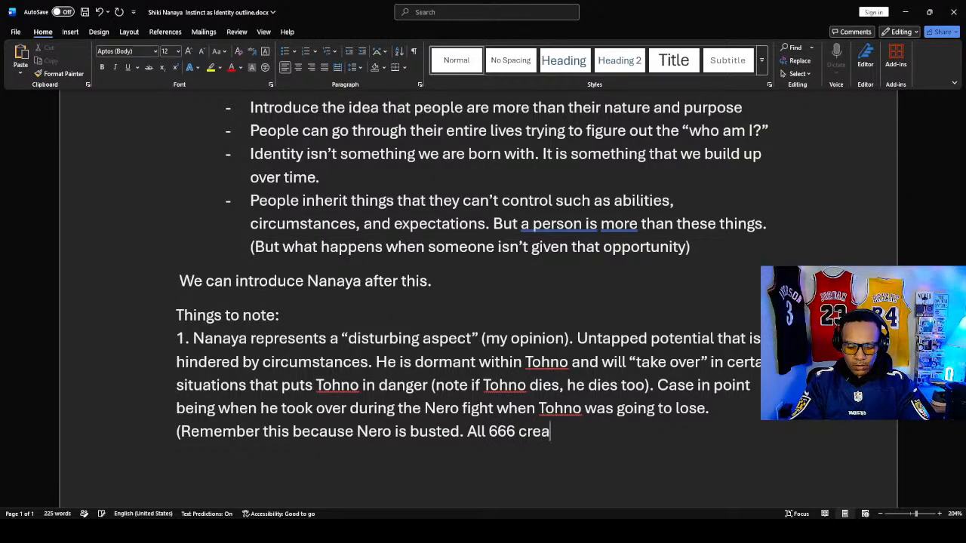
{"action": "type", "text": "tures ha"}
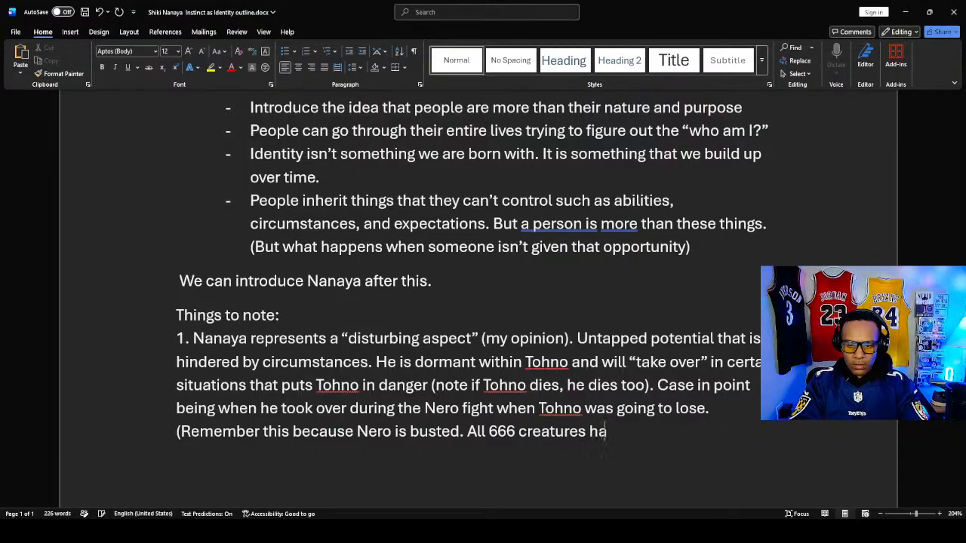
{"action": "type", "text": "ve to be killed"}
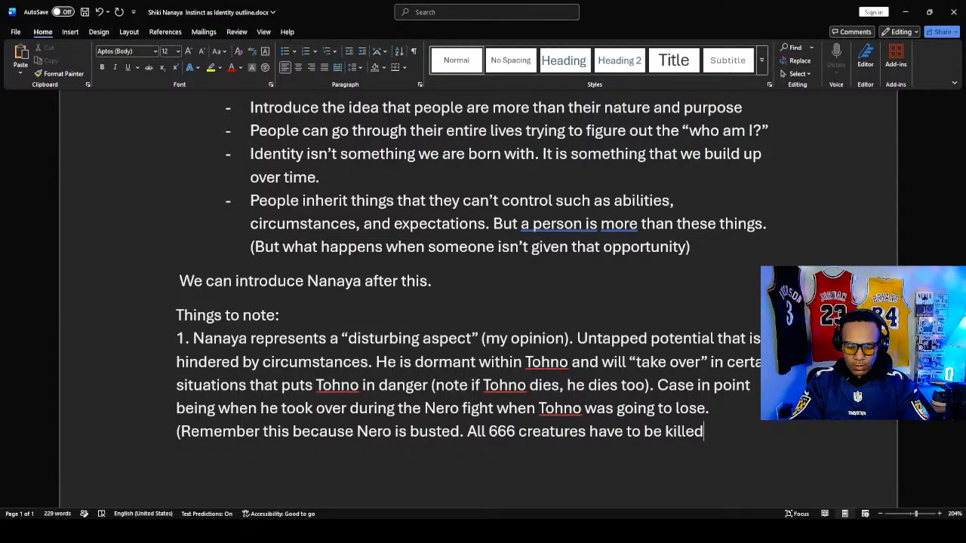
{"action": "type", "text": " before he"}
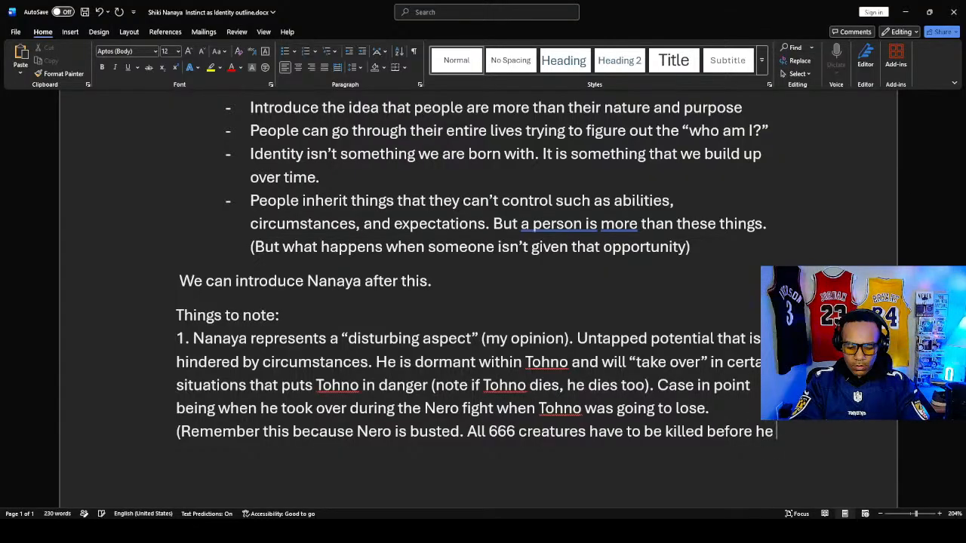
{"action": "type", "text": " can die"}
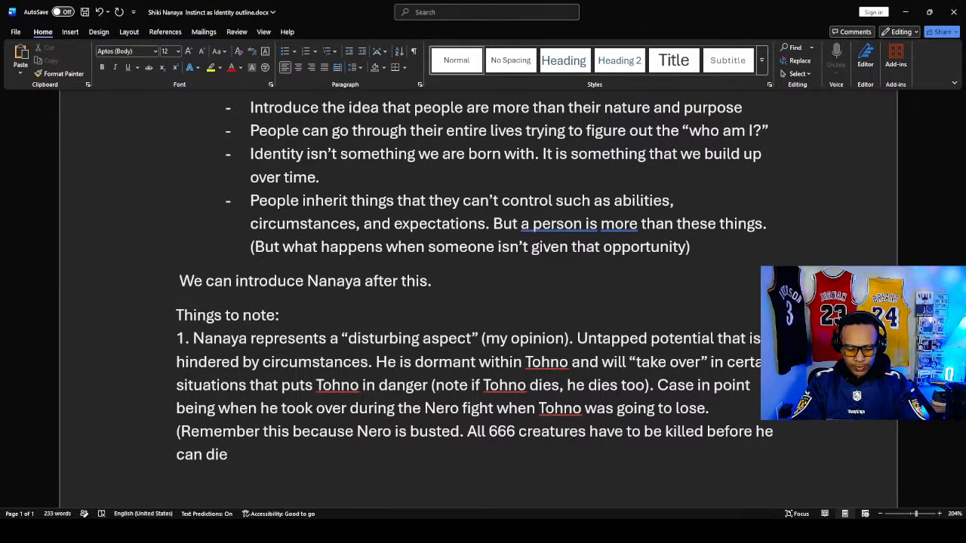
- Complete the parenthetical remark with "to which Nanaya did effectively killing Nero", close the parenthesis and save the document
{"action": "type", "text": "to"}
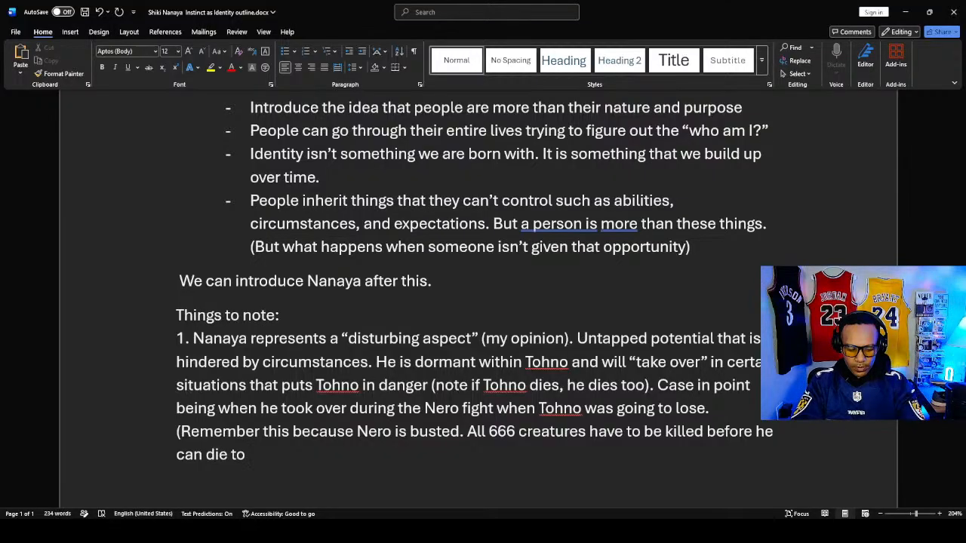
{"action": "type", "text": " which Nanay"}
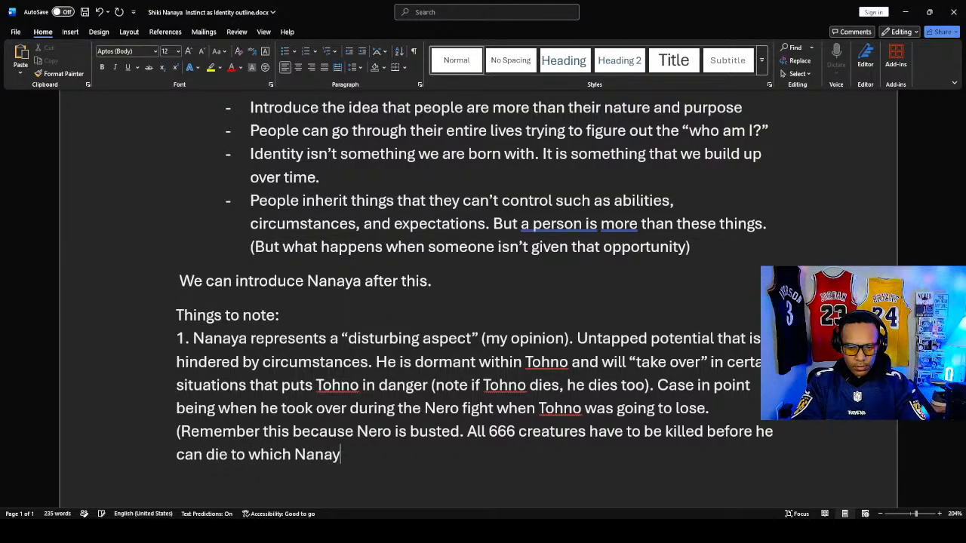
{"action": "type", "text": "a did"}
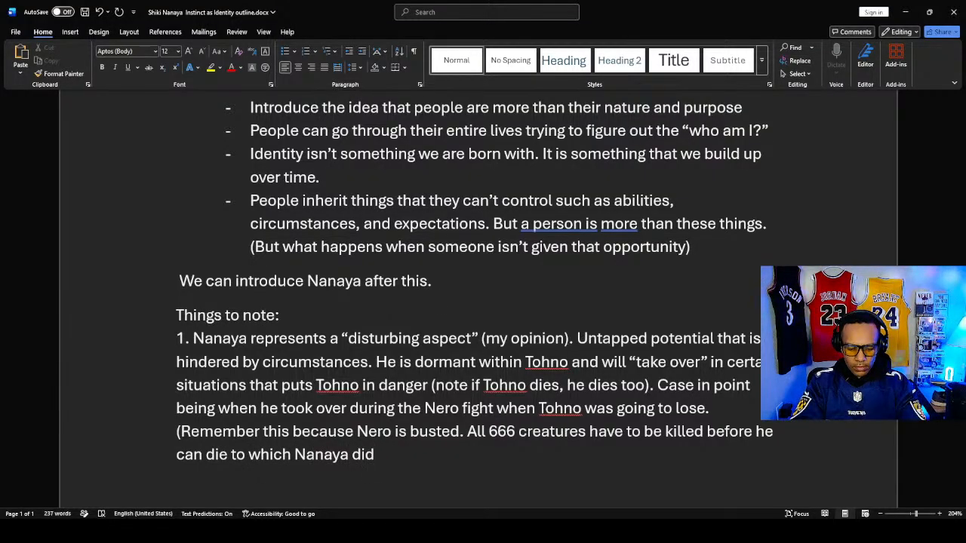
{"action": "type", "text": " effective"}
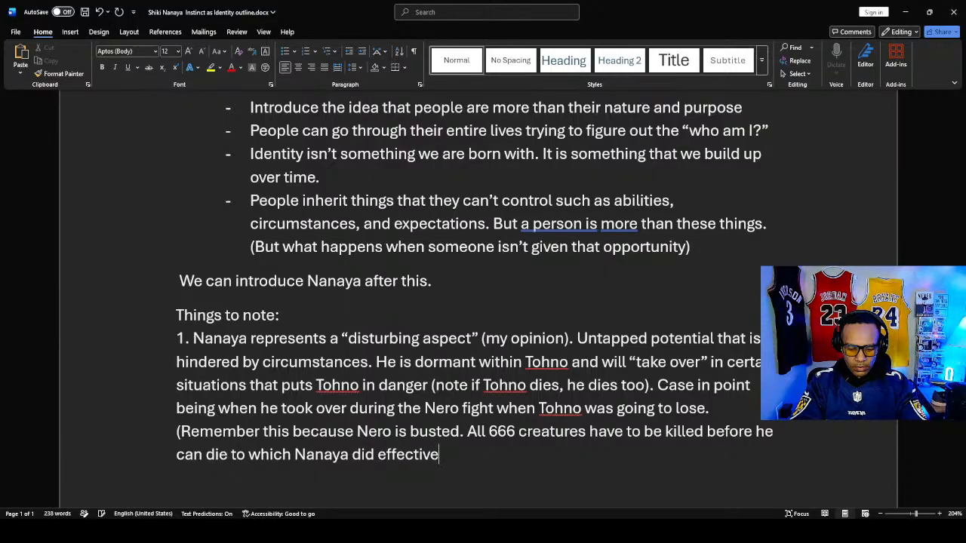
{"action": "type", "text": "ly killin"}
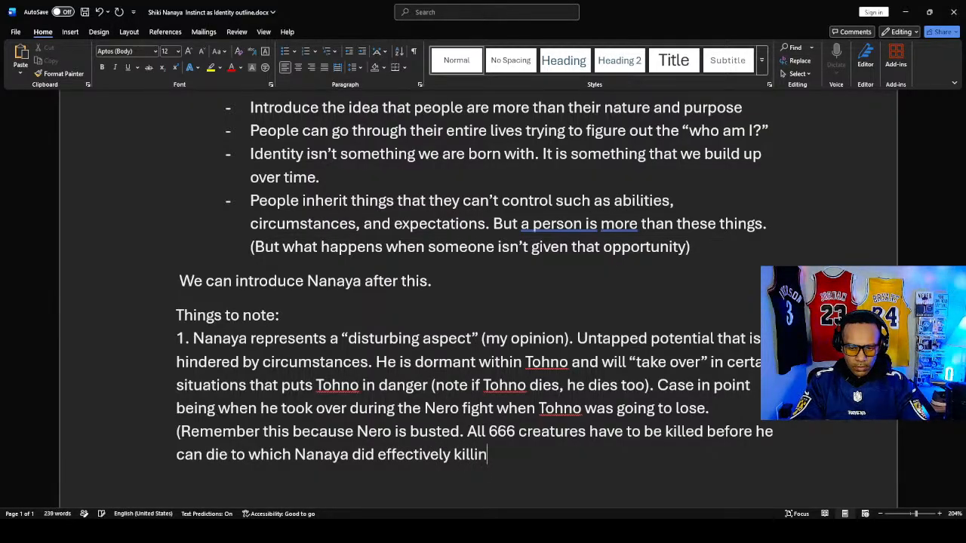
{"action": "type", "text": "g Nero)"}
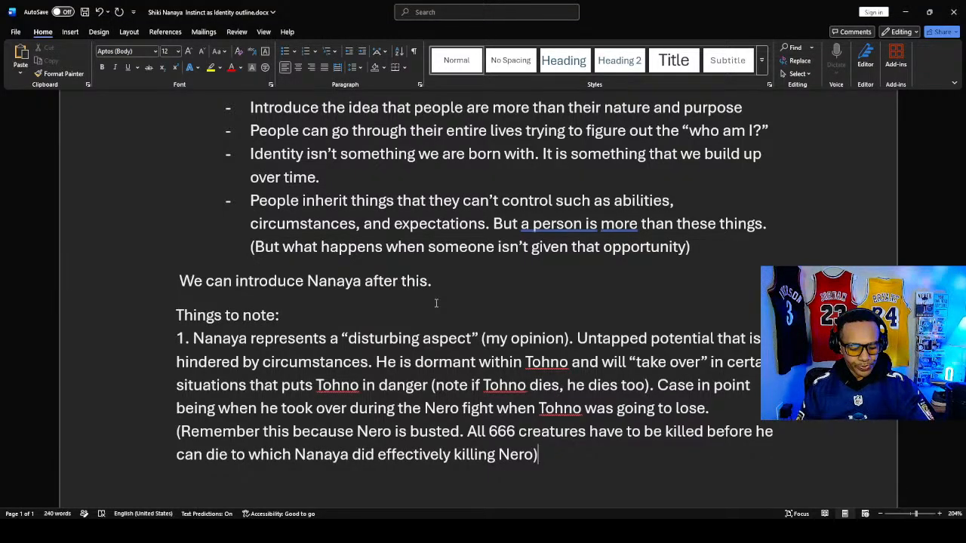
{"action": "key", "text": "ctrl+s"}
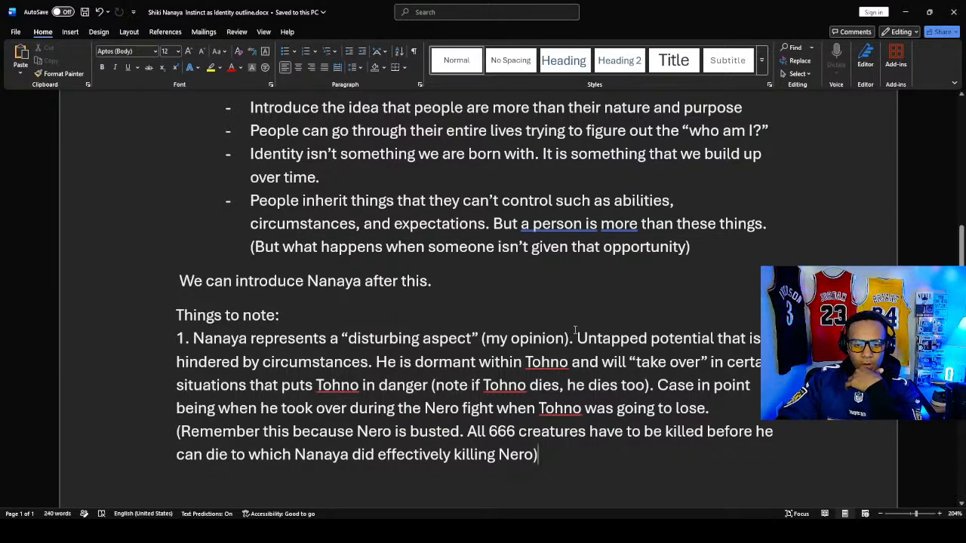
- Put a period after the closing parenthesis of note 1 and begin a new sentence with "Tatari Nanaya is an interesting"
{"action": "scroll", "coordinate": [575, 330], "scroll_direction": "down", "scroll_amount": 2}
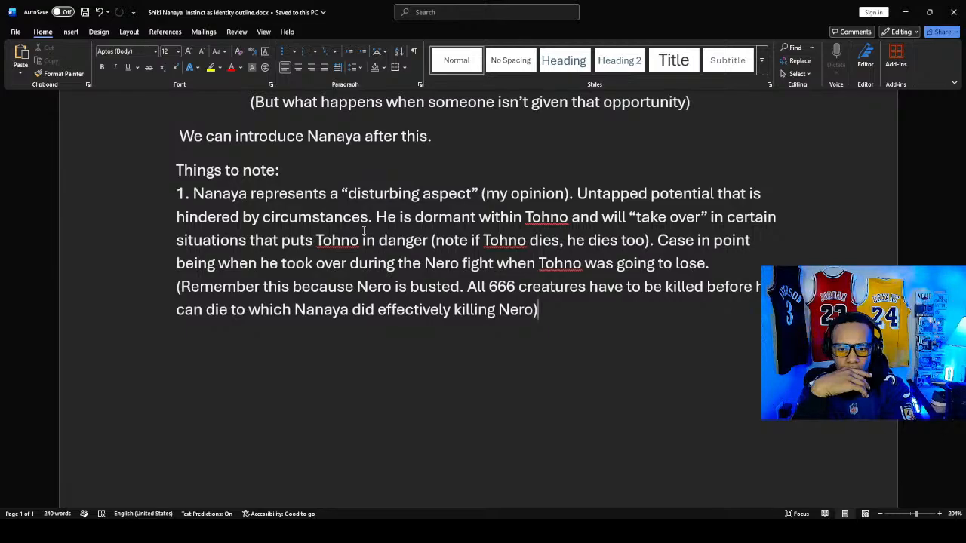
{"action": "type", "text": ". Ta"}
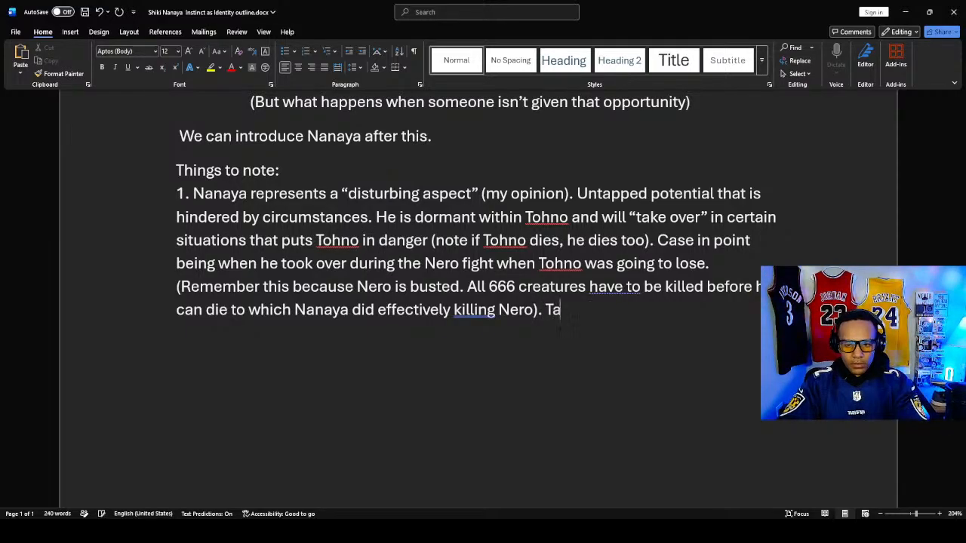
{"action": "type", "text": "atri"}
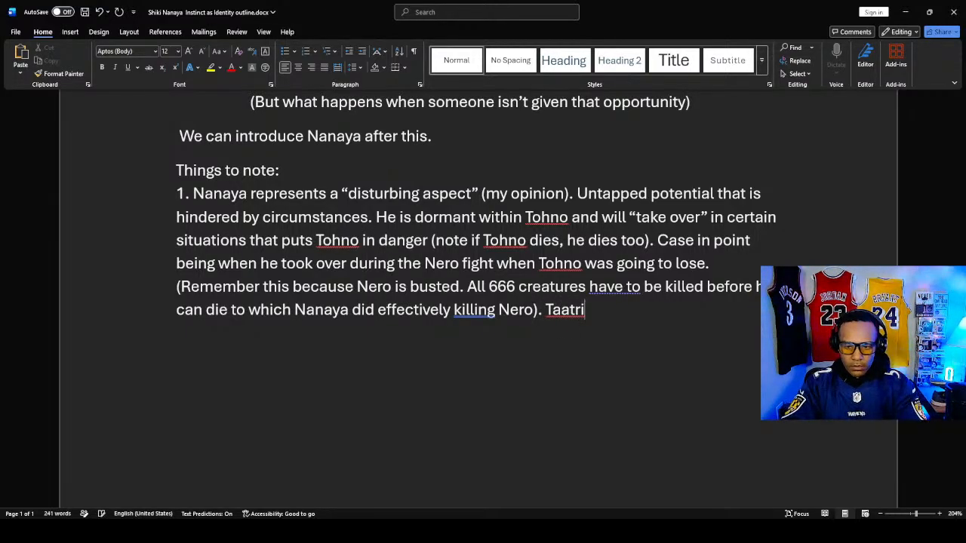
{"action": "key", "text": "BackSpace"}
{"action": "key", "text": "BackSpace"}
{"action": "key", "text": "BackSpace"}
{"action": "key", "text": "BackSpace"}
{"action": "type", "text": "ta"}
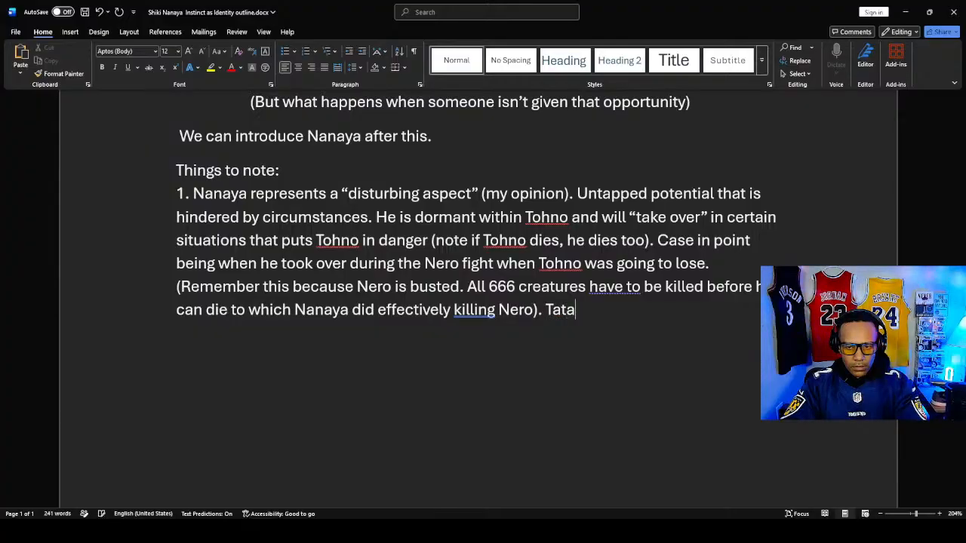
{"action": "type", "text": "ri Na"}
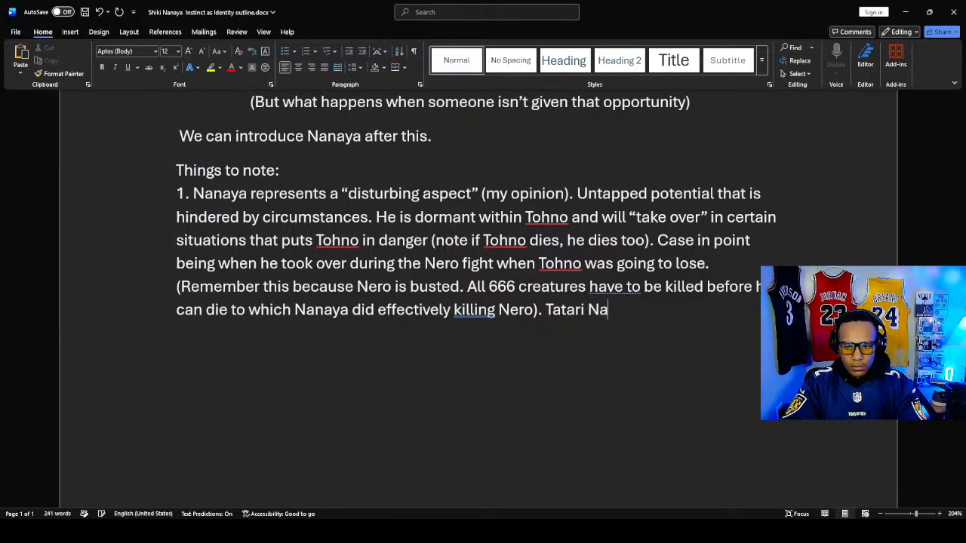
{"action": "type", "text": "naya is"}
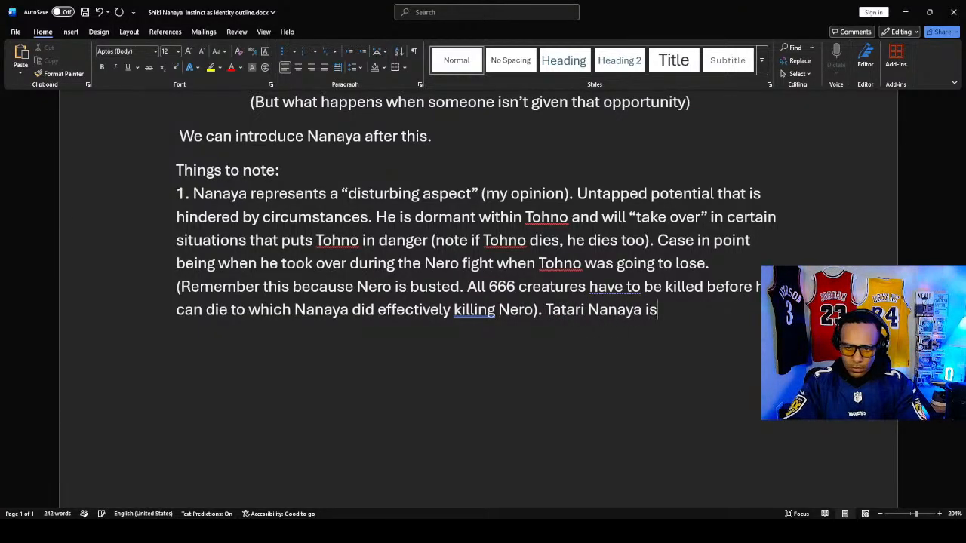
{"action": "type", "text": " an"}
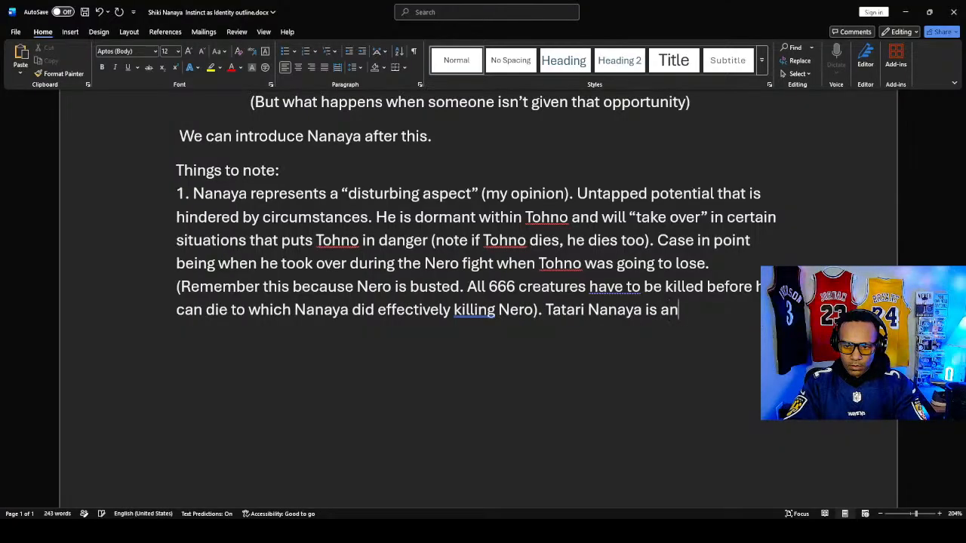
{"action": "type", "text": " interesti"}
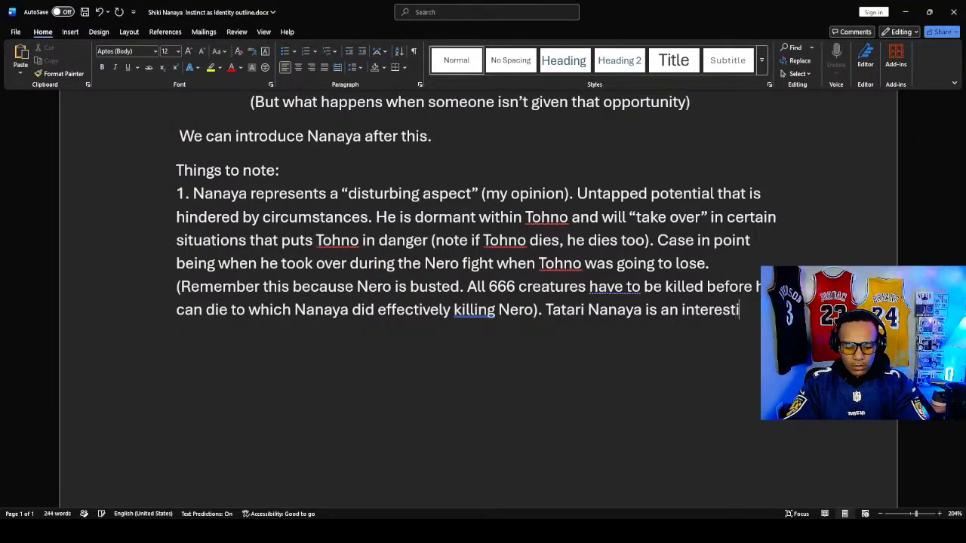
{"action": "type", "text": "ng aspe"}
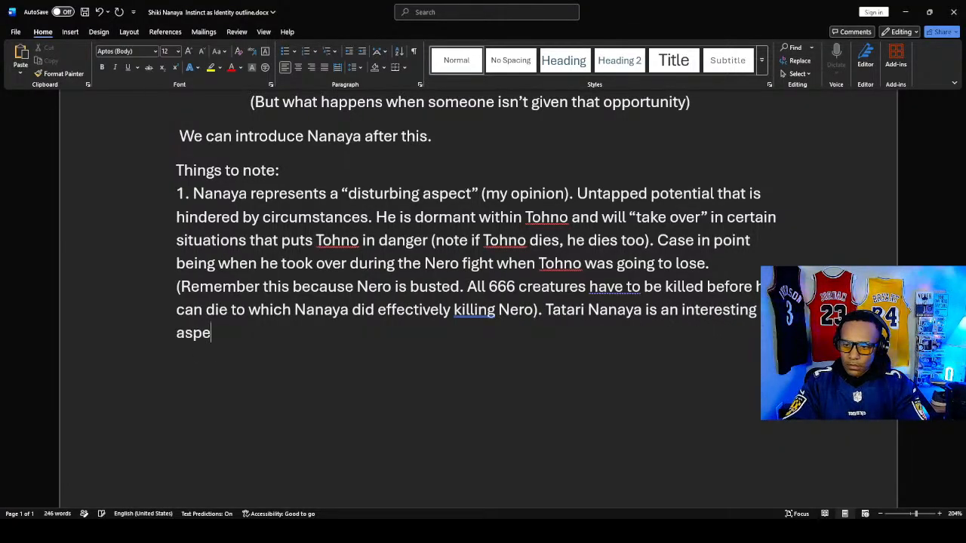
{"action": "type", "text": "ct becaus"}
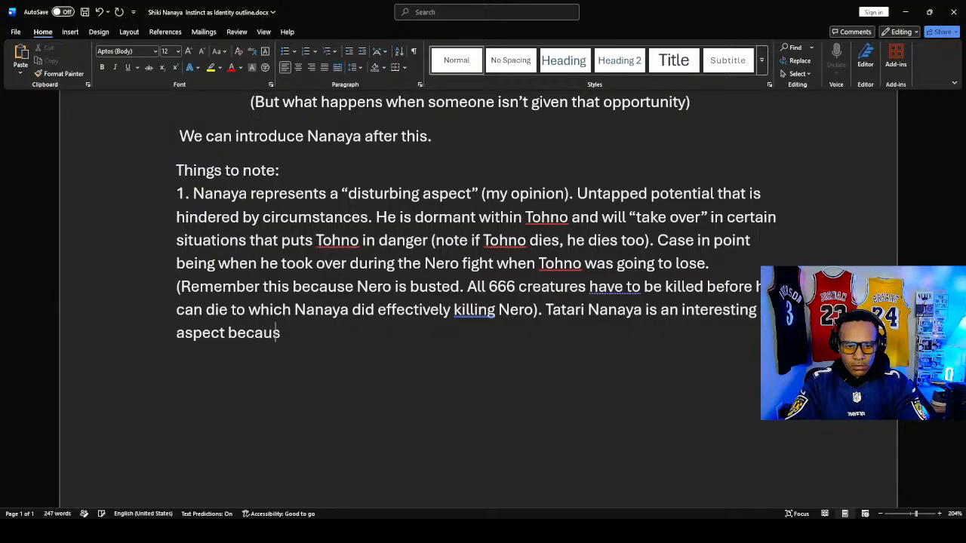
{"action": "type", "text": "e he exi"}
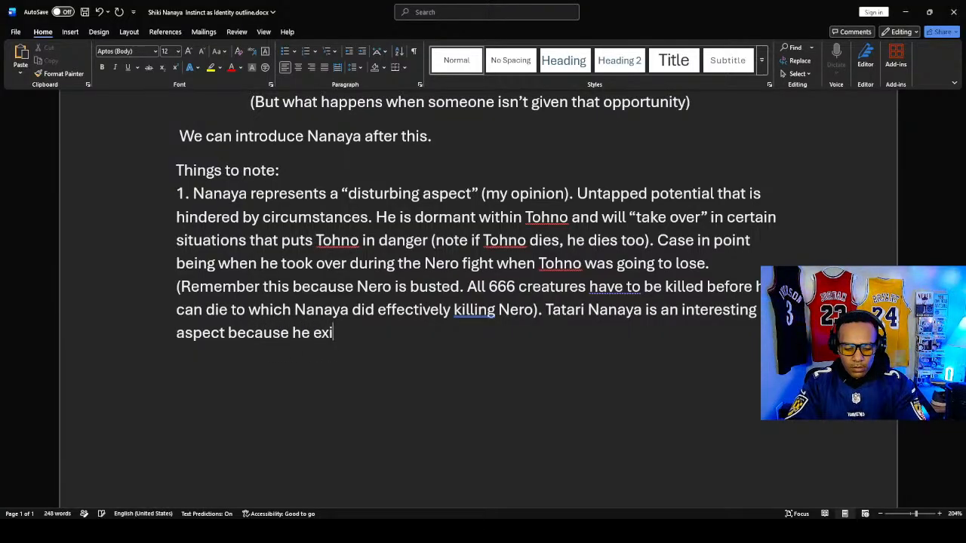
{"action": "type", "text": "sts as an"}
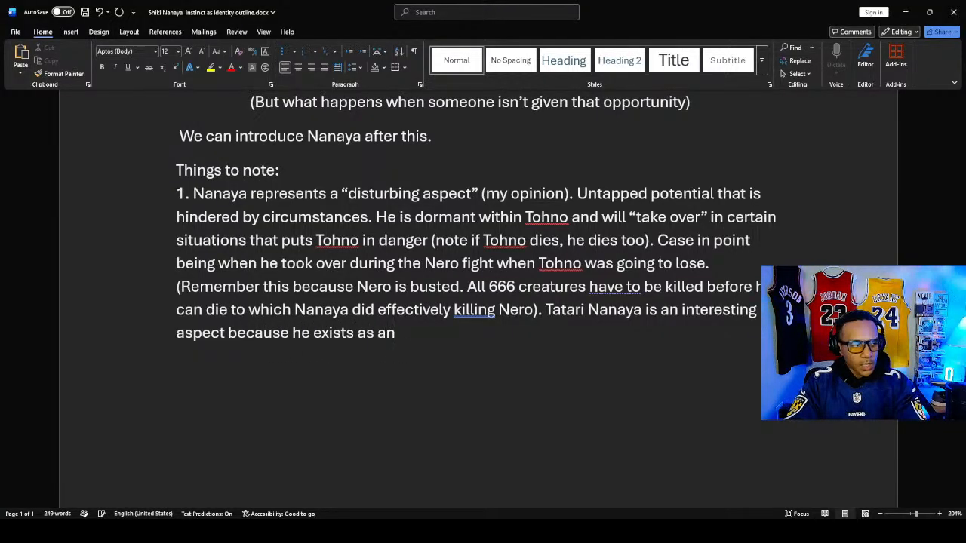
- Continue the Tatari Nanaya sentence with "aspect because he exists as a"
{"action": "key", "text": "BackSpace"}
{"action": "key", "text": "BackSpace"}
{"action": "type", "text": "a "}
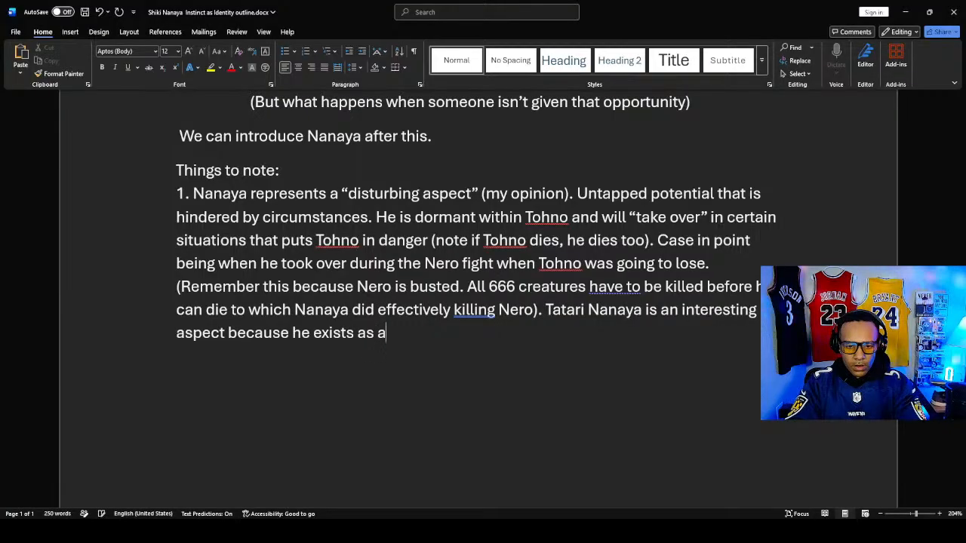
{"action": "type", "text": "sepera"}
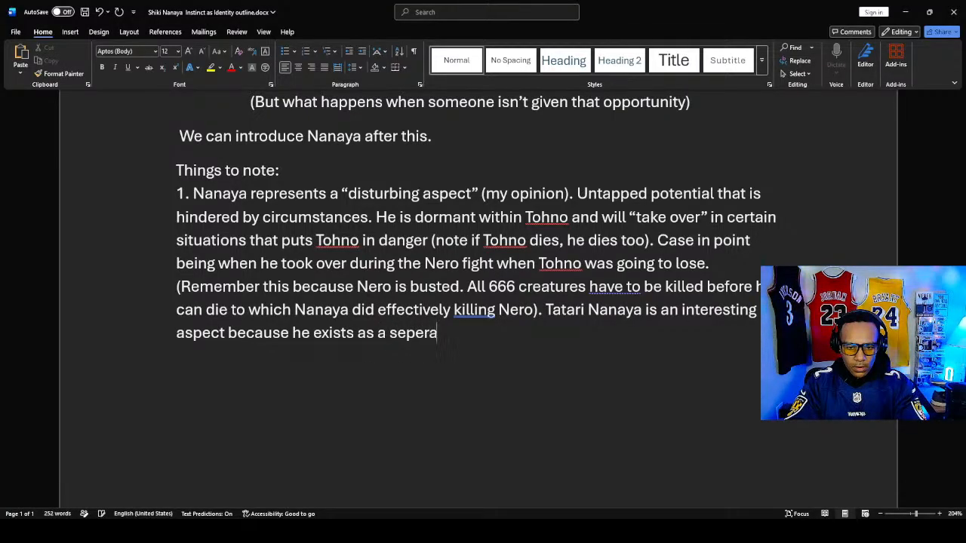
{"action": "key", "text": "BackSpace"}
{"action": "key", "text": "BackSpace"}
{"action": "key", "text": "BackSpace"}
{"action": "type", "text": "arate enti"}
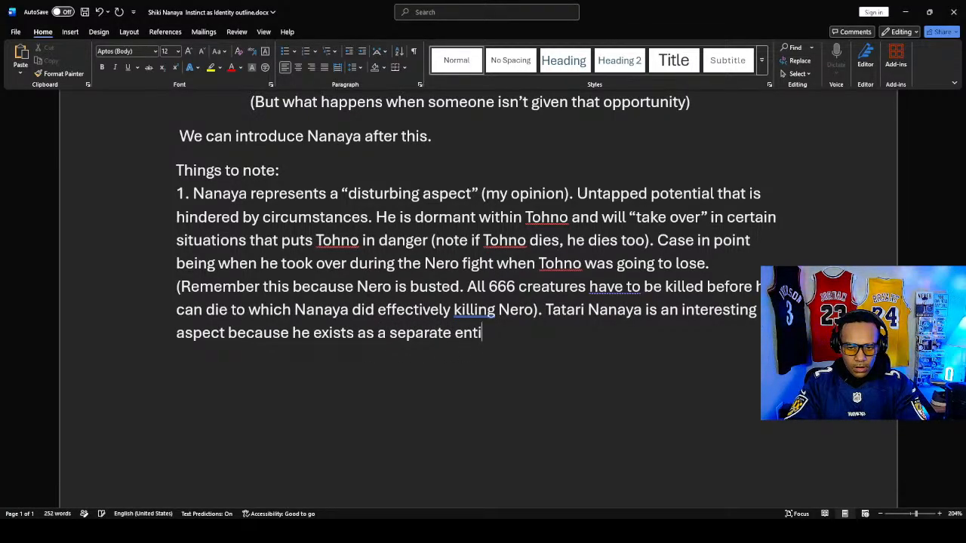
{"action": "type", "text": "ty crea"}
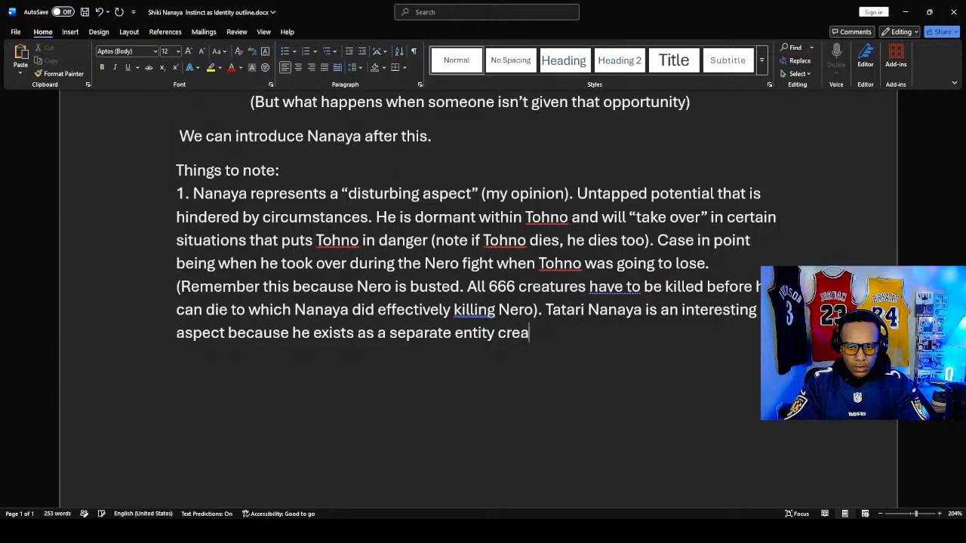
{"action": "type", "text": "ted b"}
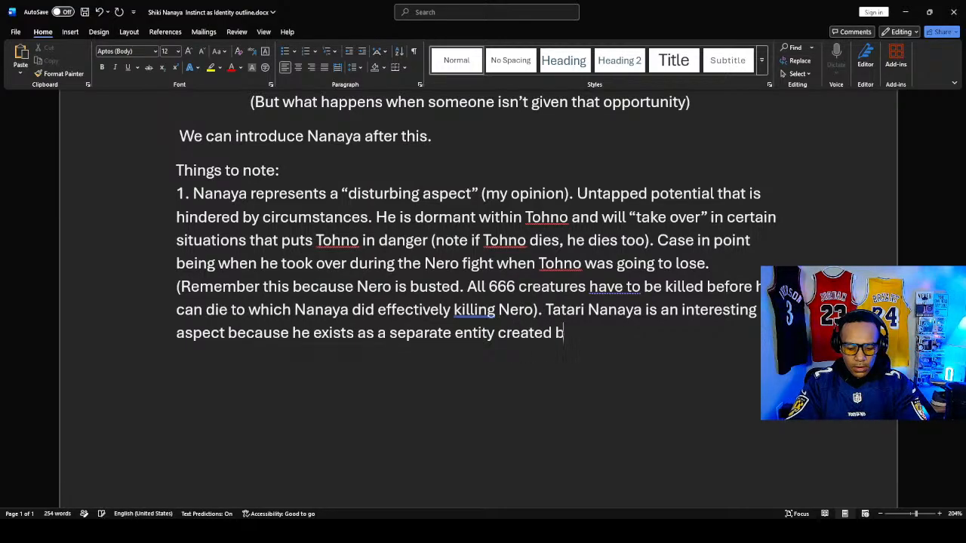
{"action": "type", "text": "y Tat"}
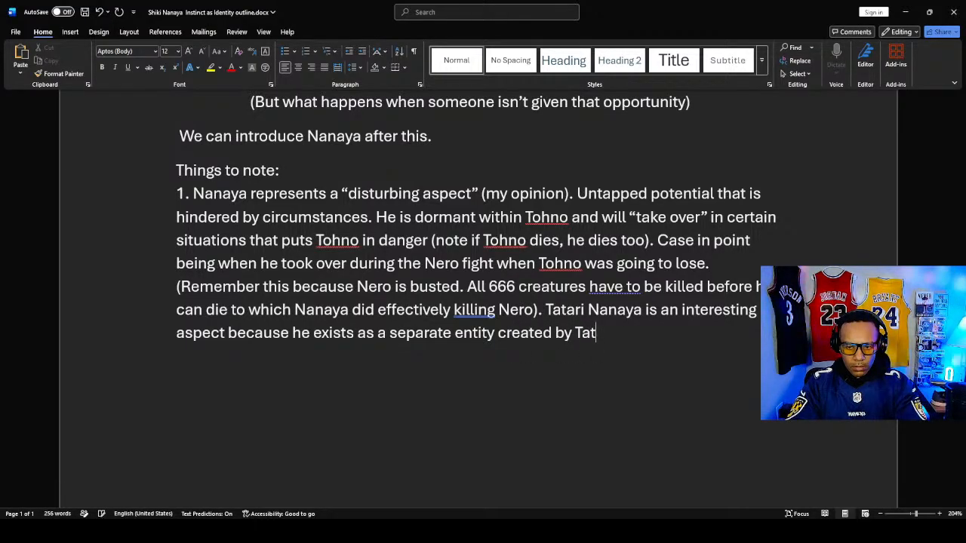
{"action": "type", "text": "ar"}
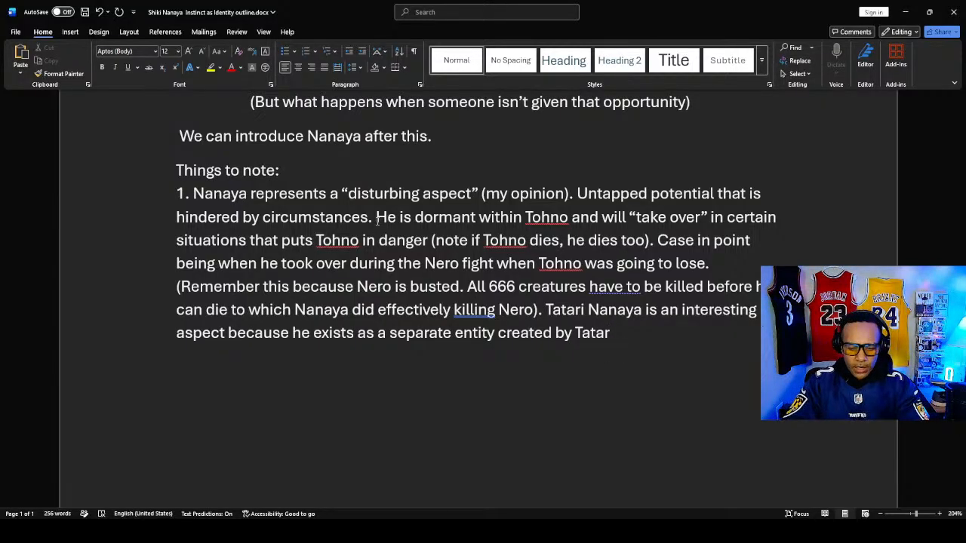
- Complete the wording of the Tatari Nanaya sentence with "separate entity created by Tatari"
{"action": "type", "text": "i"}
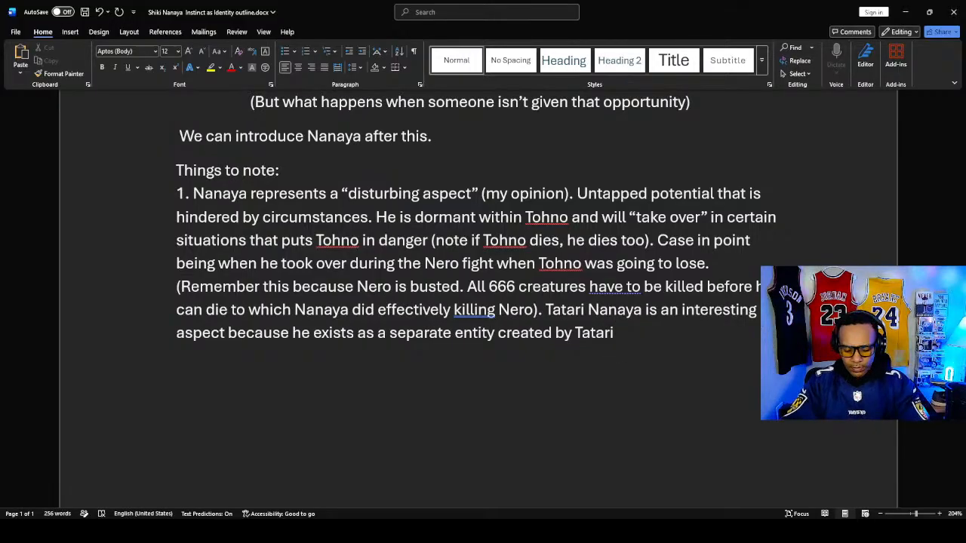
- End the Tatari Nanaya sentence with a period and open the following sentence with "To put it simply"
{"action": "type", "text": ". S"}
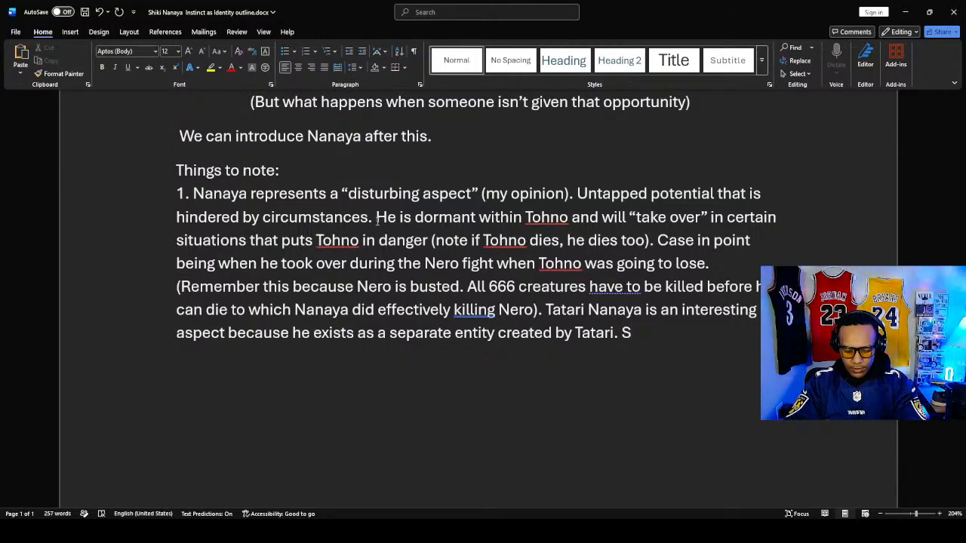
{"action": "key", "text": "BackSpace"}
{"action": "type", "text": "T"}
{"action": "type", "text": "o put iu"}
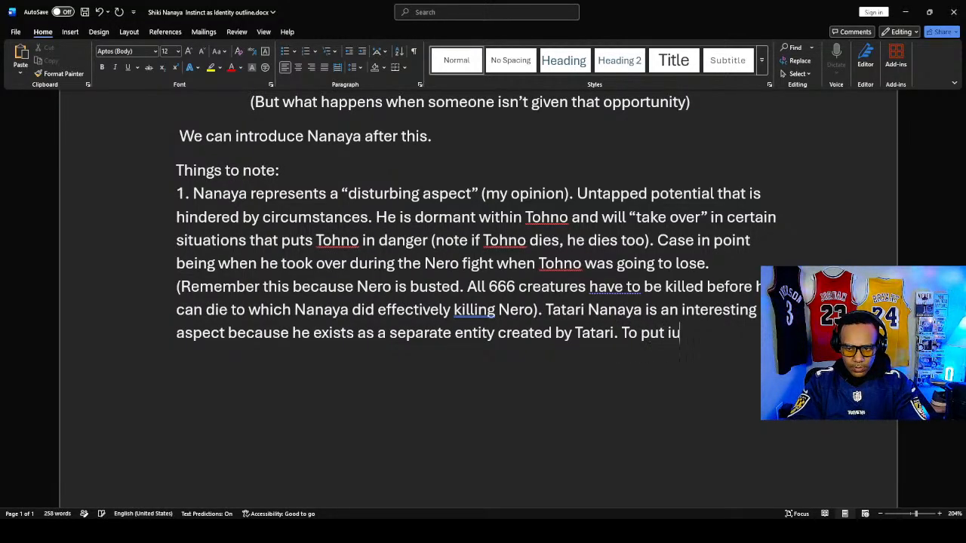
{"action": "key", "text": "BackSpace"}
{"action": "type", "text": "t"}
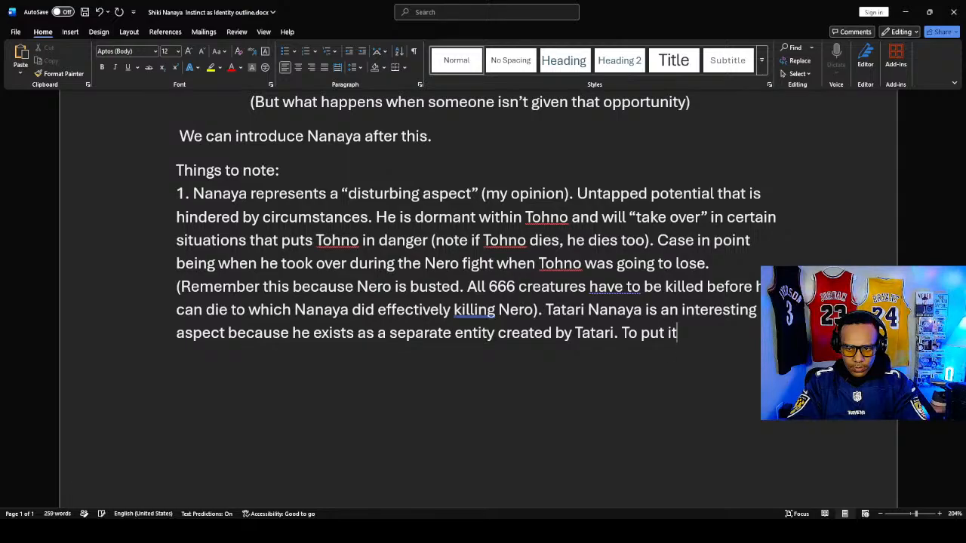
{"action": "type", "text": " simply"}
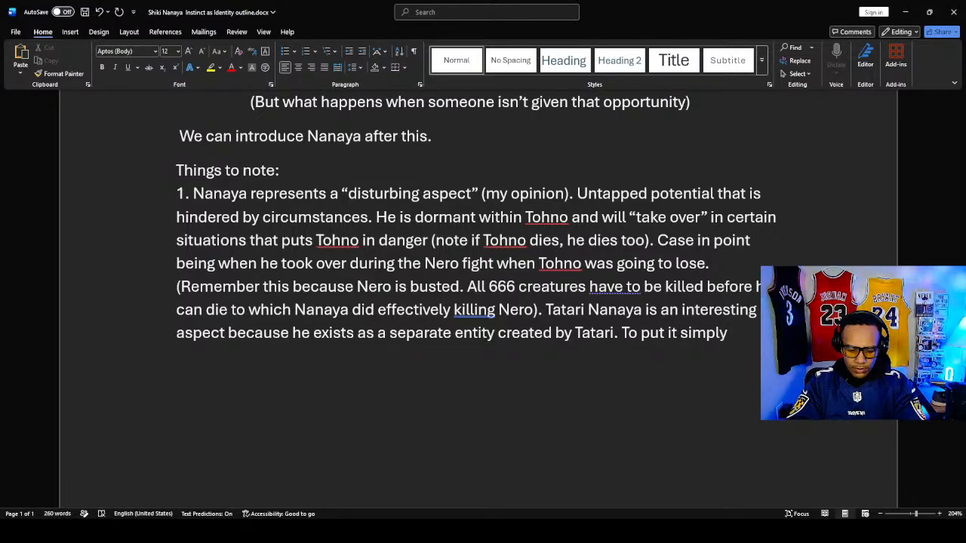
{"action": "type", "text": " To"}
{"action": "type", "text": "h"}
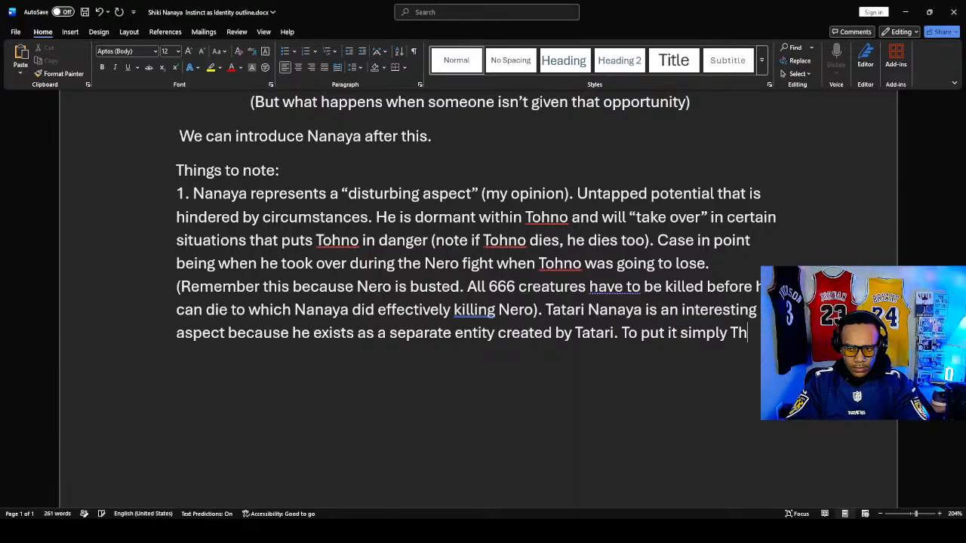
- Extend the "To put it simply" sentence with "Tohno with a dormant Nanaya persona"
{"action": "key", "text": "BackSpace"}
{"action": "type", "text": "ohn"}
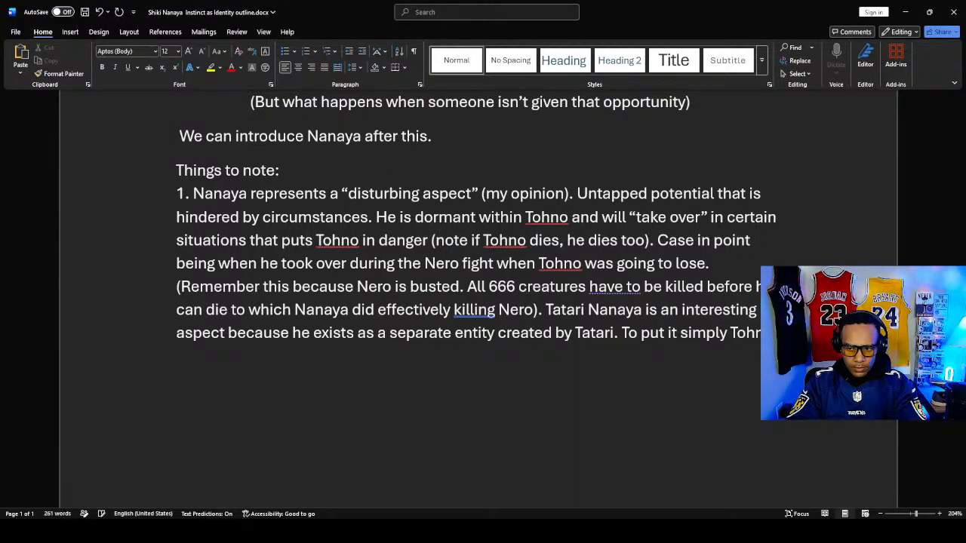
{"action": "type", "text": " wi"}
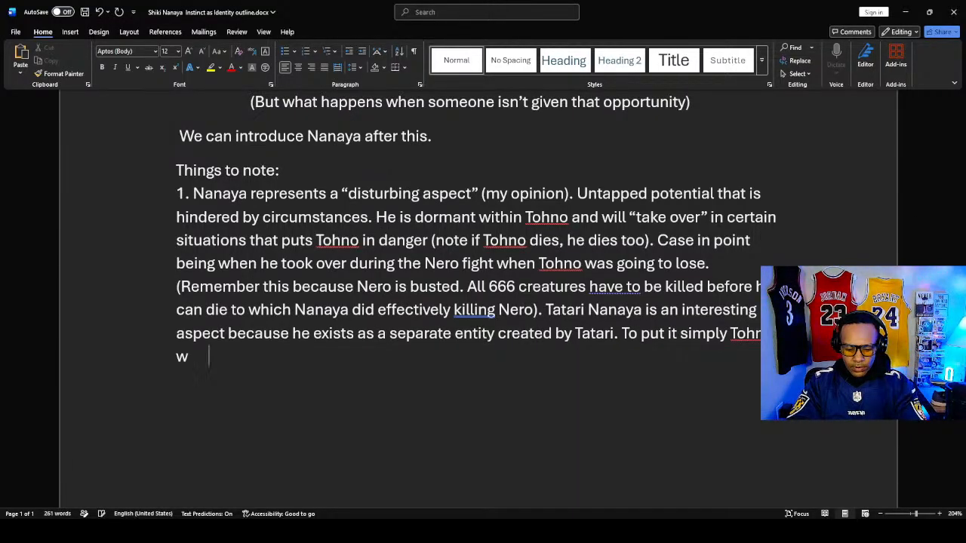
{"action": "type", "text": "th a"}
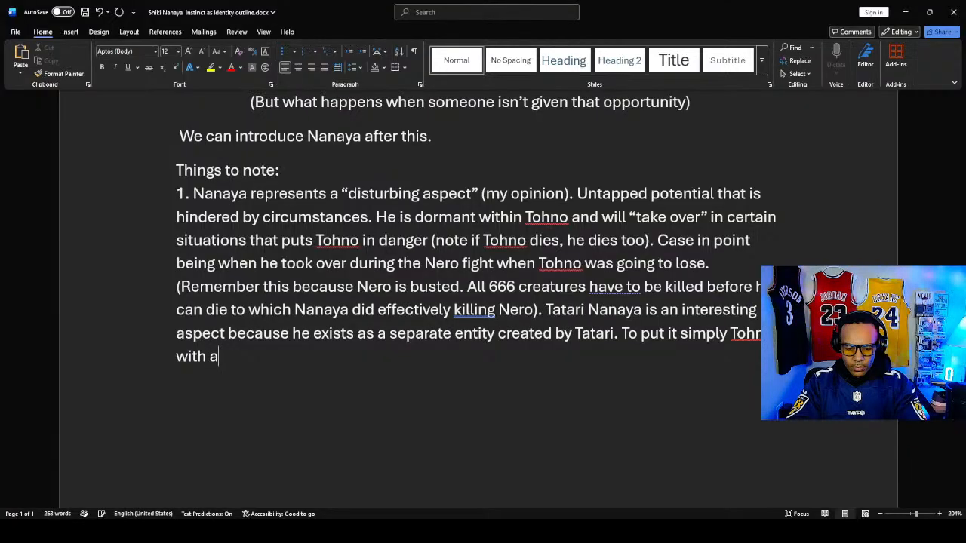
{"action": "type", "text": " dormant"}
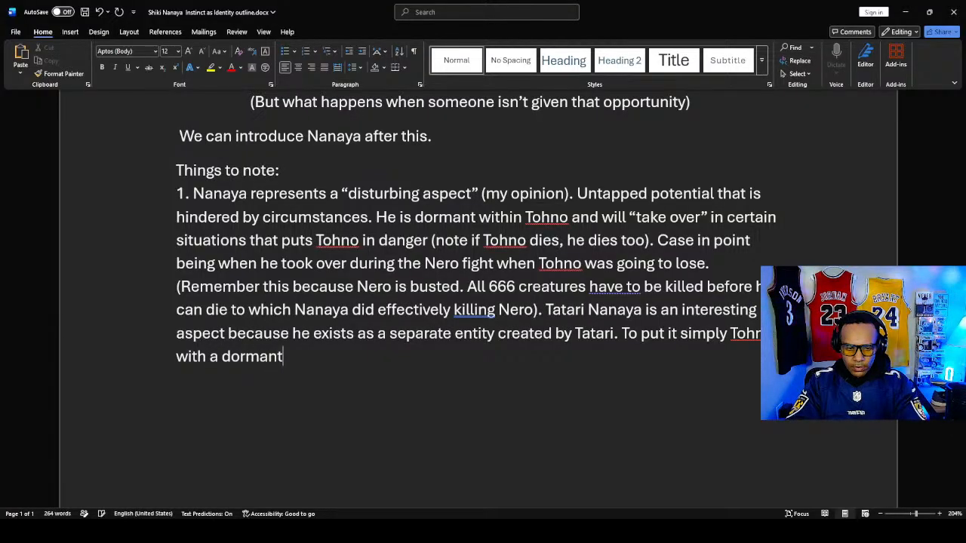
{"action": "type", "text": " Nan"}
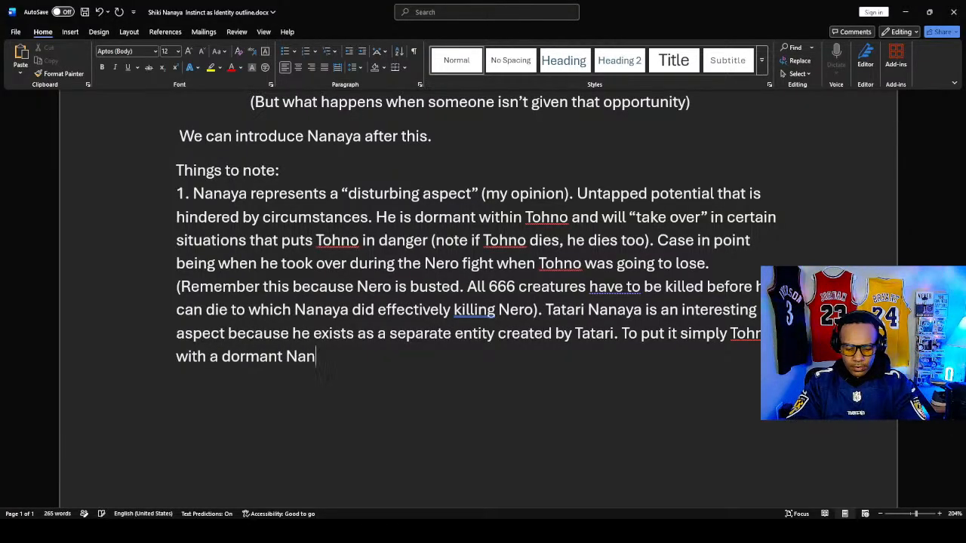
{"action": "type", "text": "aya persona"}
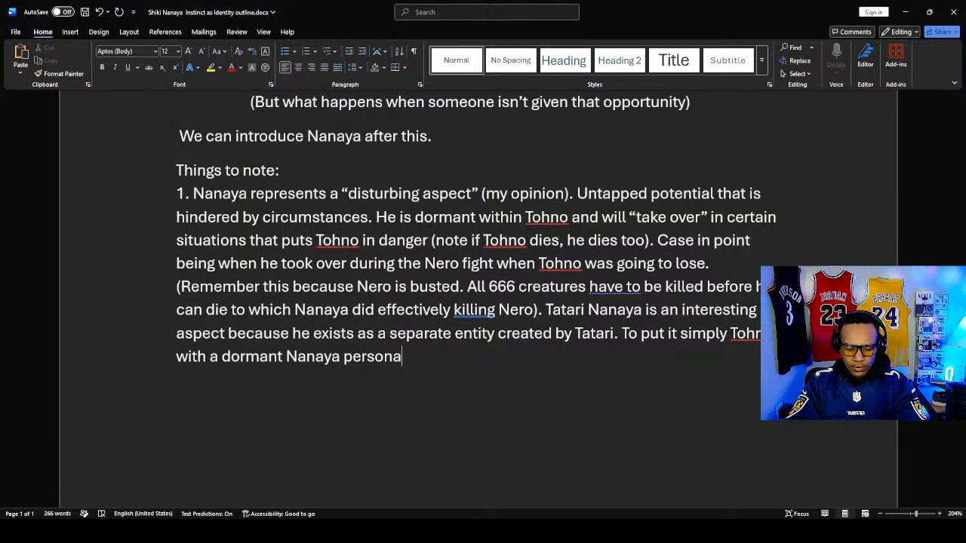
{"action": "type", "text": " can run"}
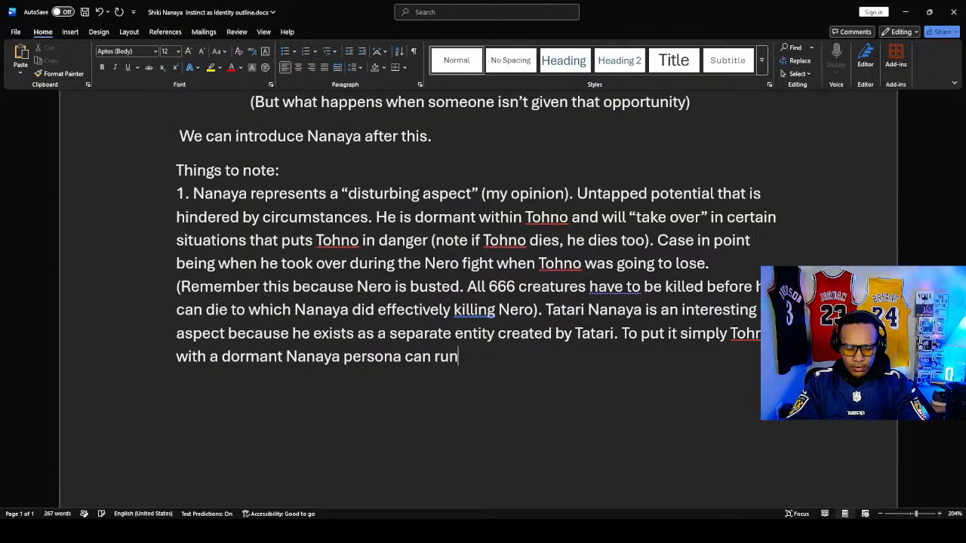
{"action": "type", "text": " around"}
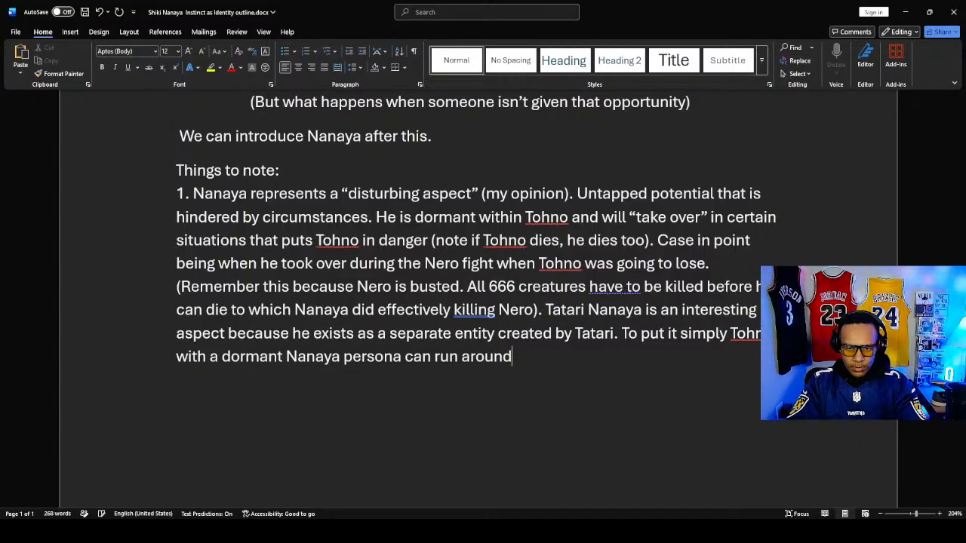
{"action": "type", "text": " wih"}
- Continue the "To put it simply" sentence after "persona" with "can run around while"
{"action": "key", "text": "BackSpace"}
{"action": "key", "text": "BackSpace"}
{"action": "type", "text": "i"}
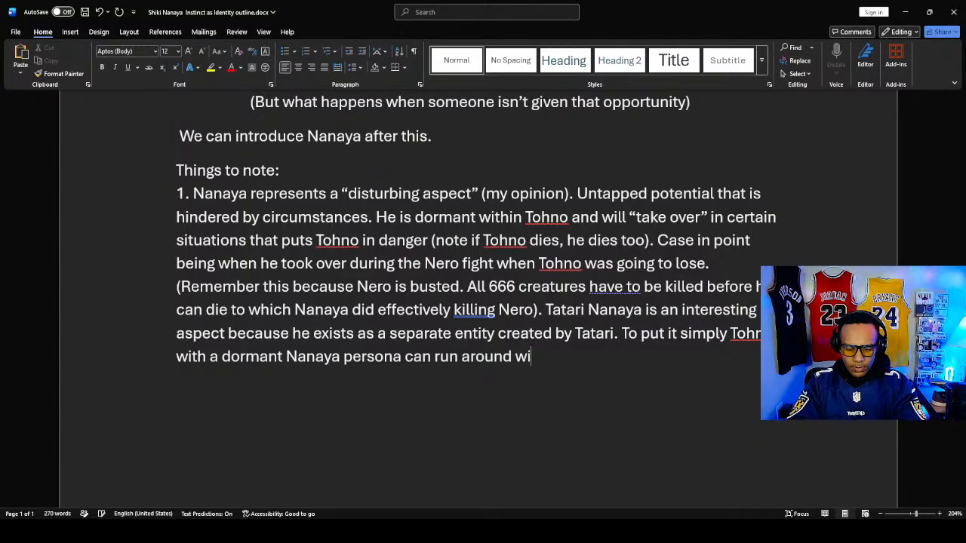
{"action": "type", "text": "ll"}
{"action": "key", "text": "BackSpace"}
{"action": "key", "text": "BackSpace"}
{"action": "key", "text": "BackSpace"}
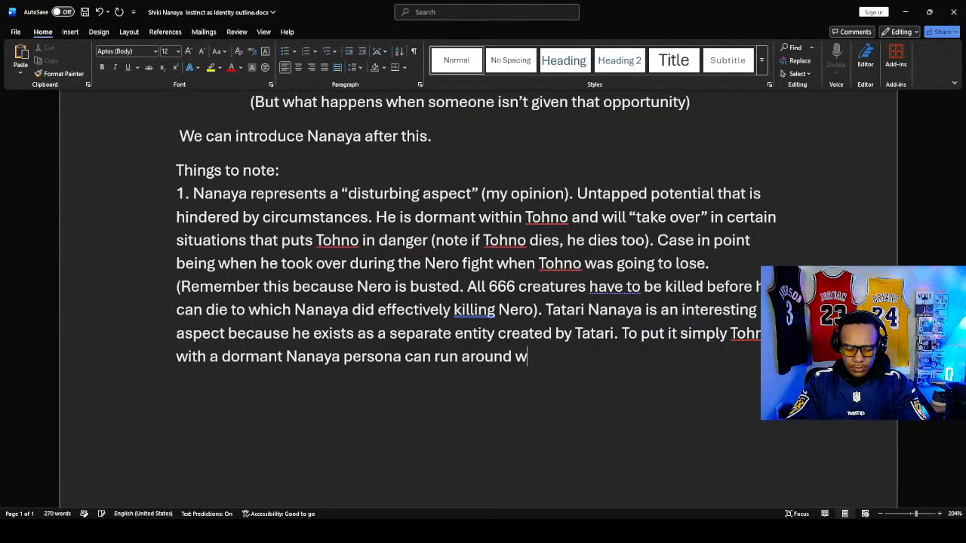
{"action": "type", "text": "hile ano"}
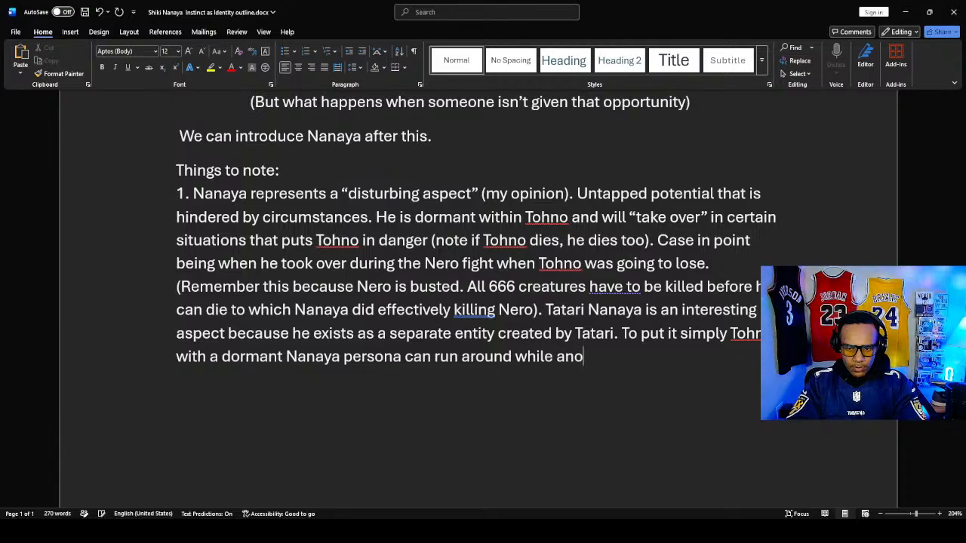
{"action": "type", "text": "te"}
- Finish the "To put it simply" sentence with "Tatari Nanaya is running around."
{"action": "key", "text": "BackSpace"}
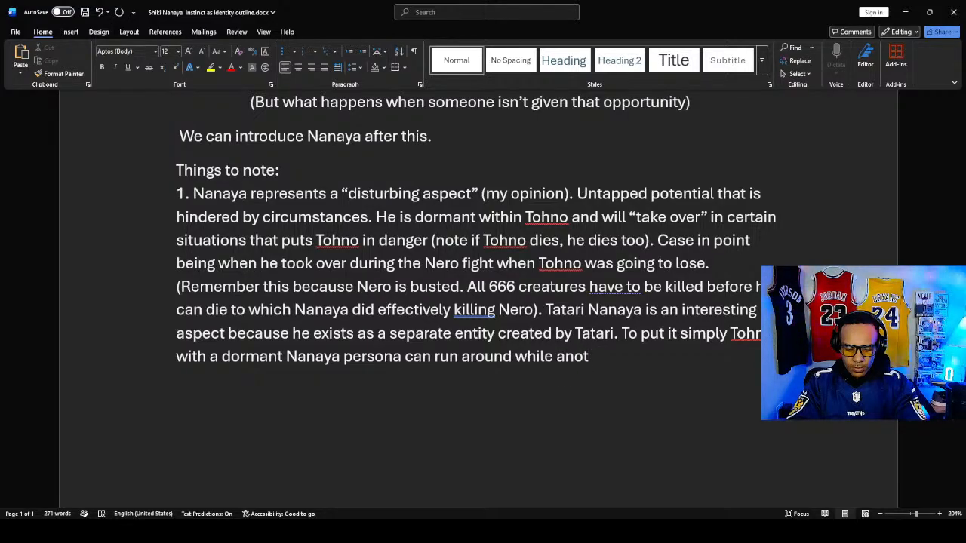
{"action": "type", "text": "her"}
{"action": "key", "text": "BackSpace"}
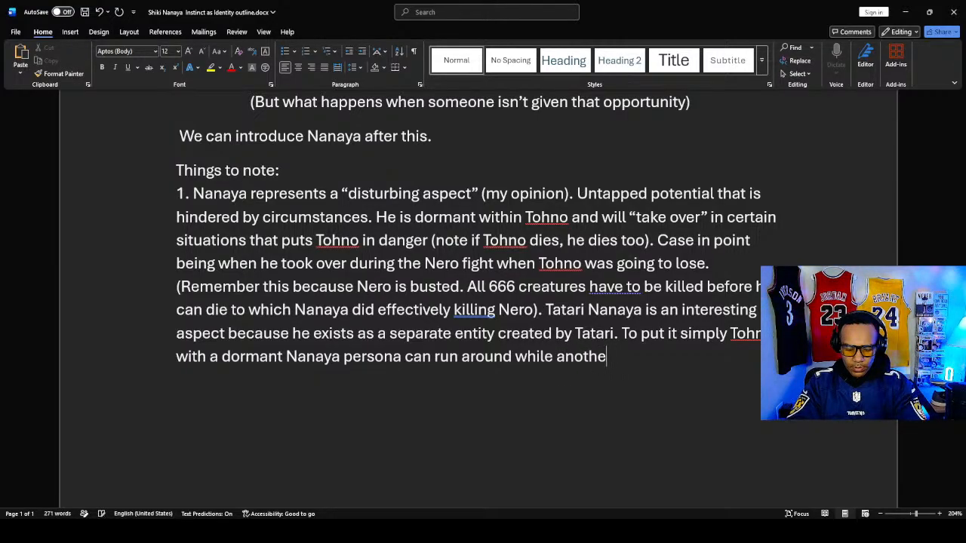
{"action": "key", "text": "BackSpace"}
{"action": "key", "text": "BackSpace"}
{"action": "key", "text": "BackSpace"}
{"action": "key", "text": "BackSpace"}
{"action": "key", "text": "BackSpace"}
{"action": "key", "text": "BackSpace"}
{"action": "type", "text": "Tat"}
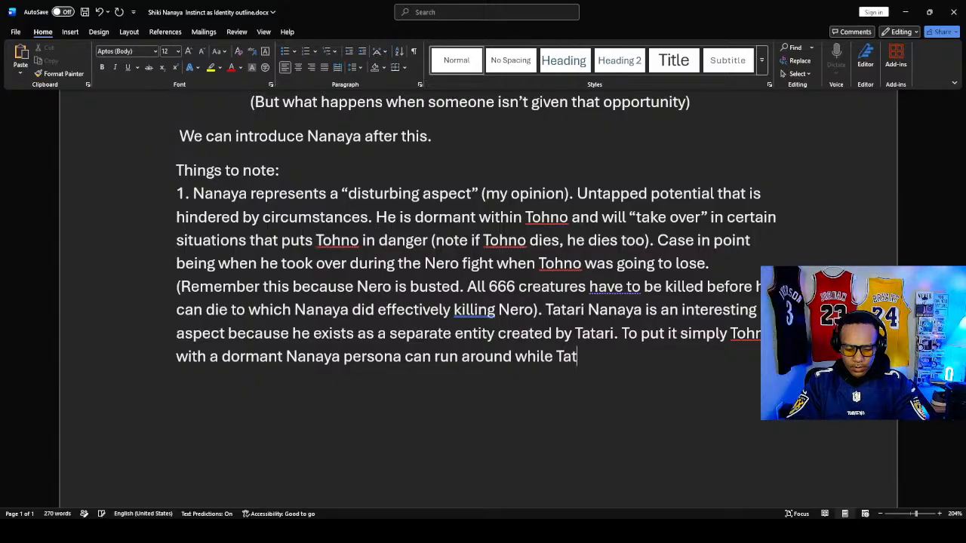
{"action": "type", "text": "ari Nan"}
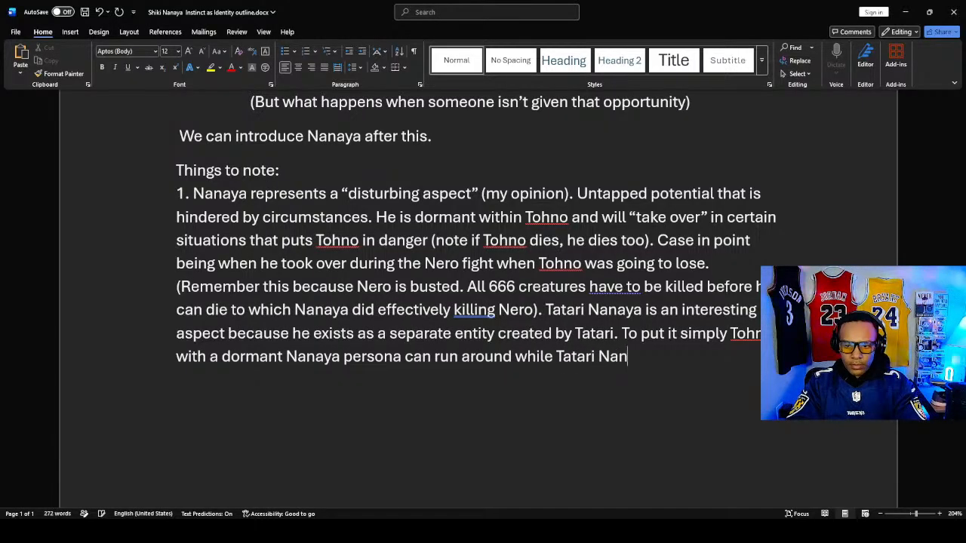
{"action": "type", "text": "aya is ru"}
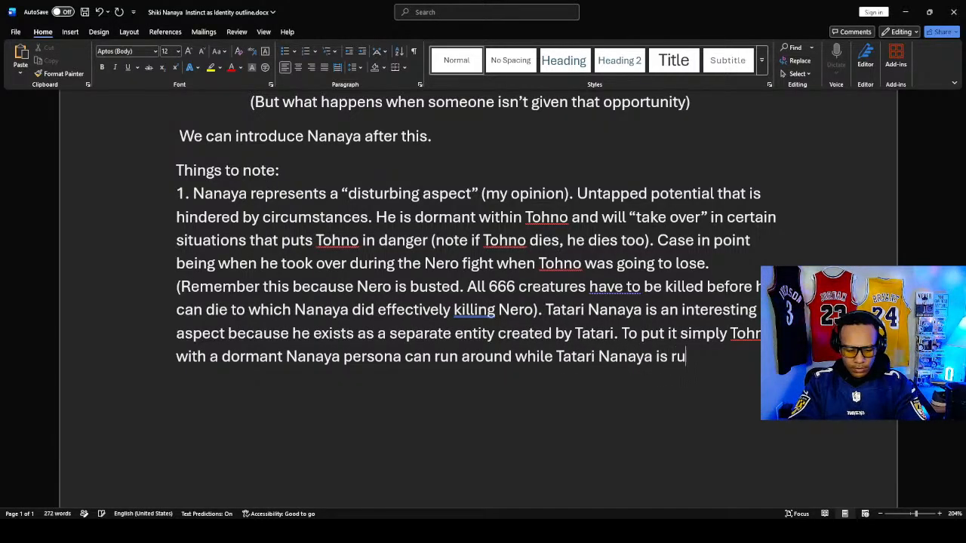
{"action": "type", "text": "nning arou"}
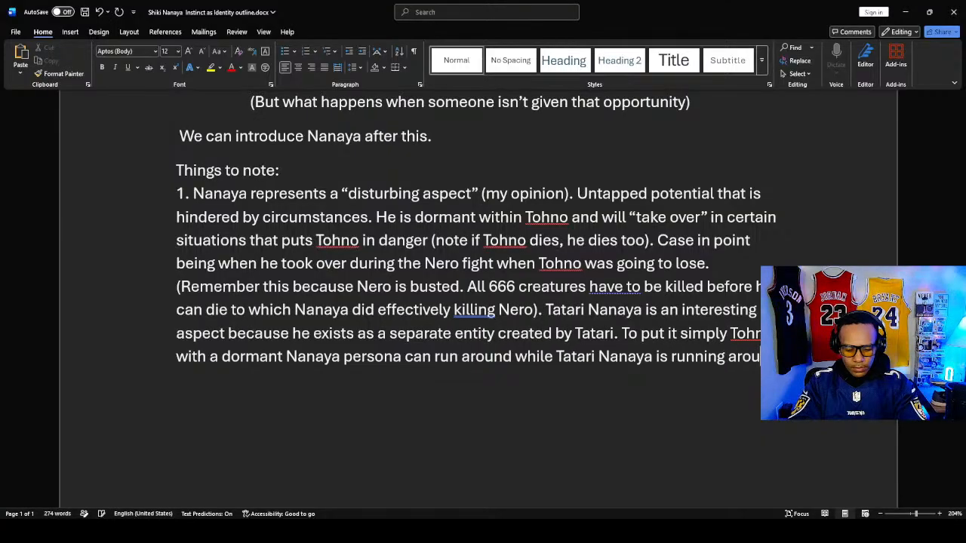
{"action": "type", "text": "nd. "}
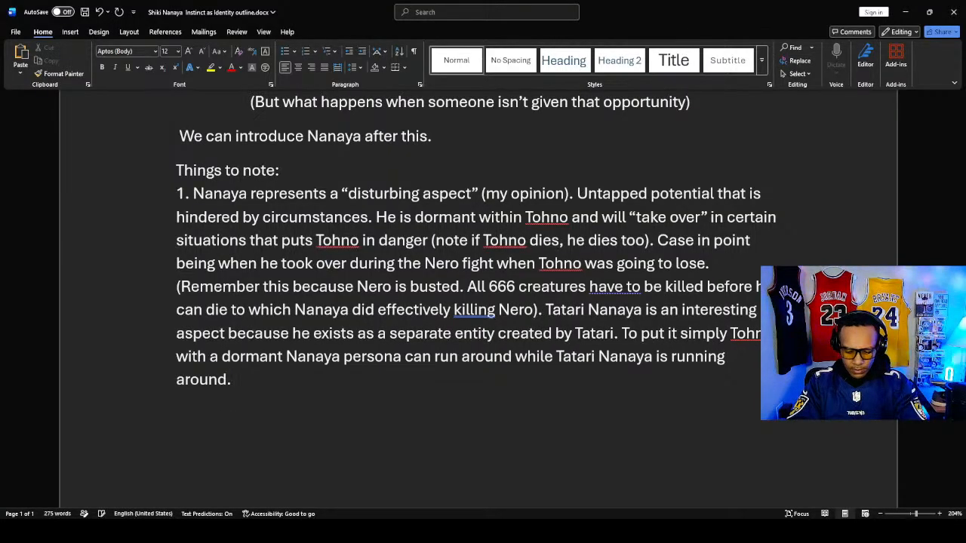
{"action": "type", "text": "Impo"}
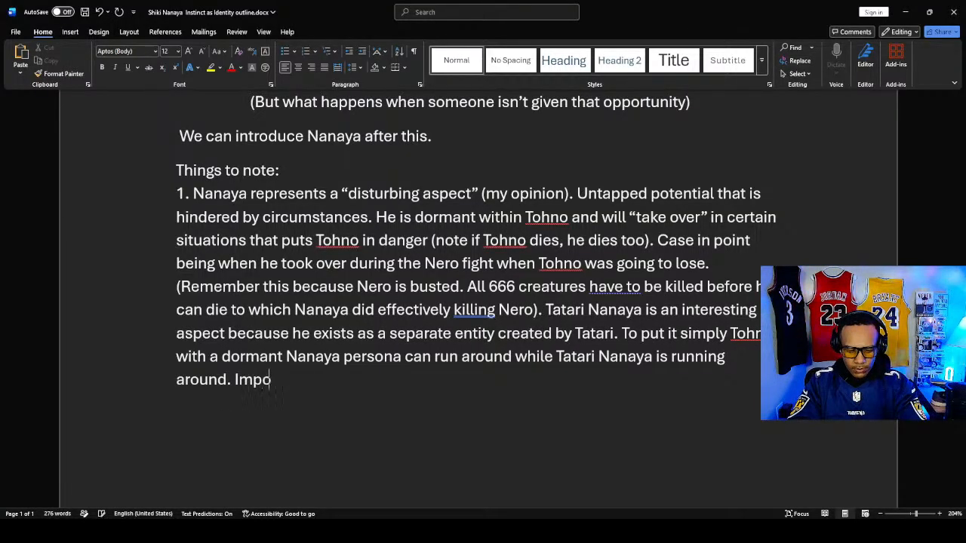
- Open a new sentence at the end of note 1 with "Important if Tatari Nanaya"
{"action": "type", "text": "rtant if "}
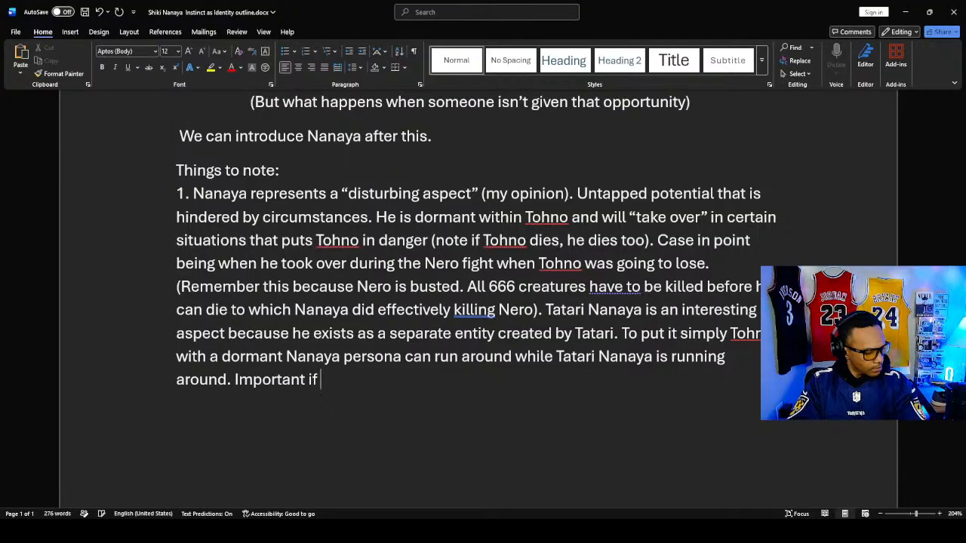
{"action": "type", "text": "T"}
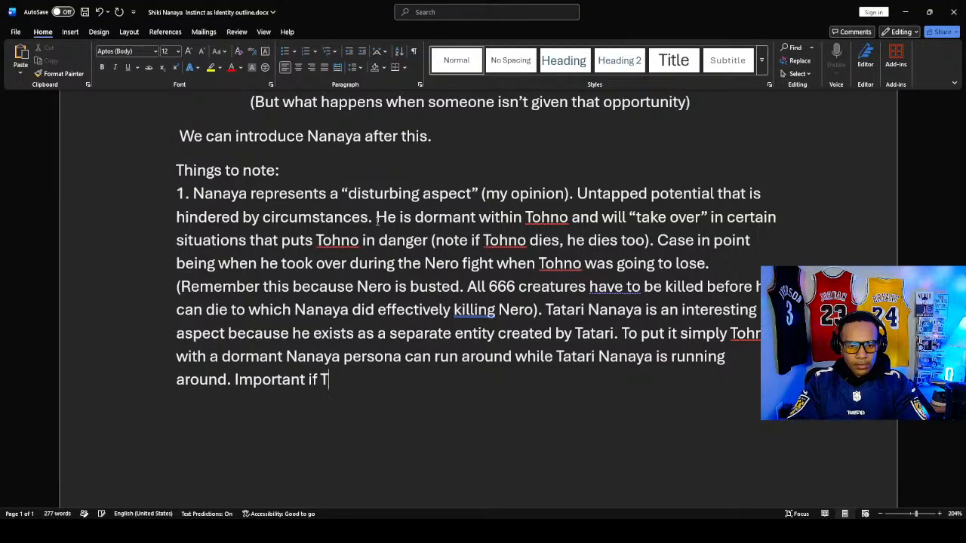
{"action": "type", "text": "atari "}
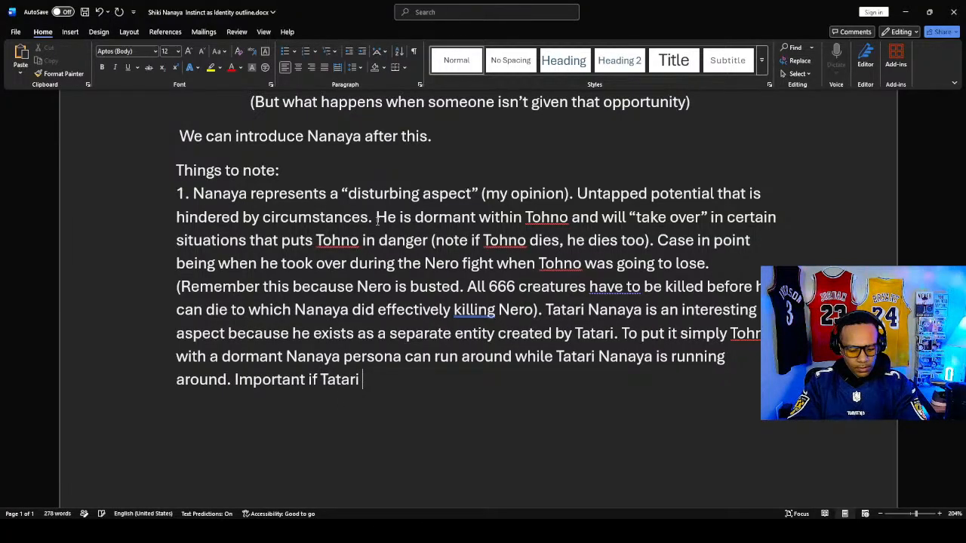
{"action": "type", "text": "Nanay"}
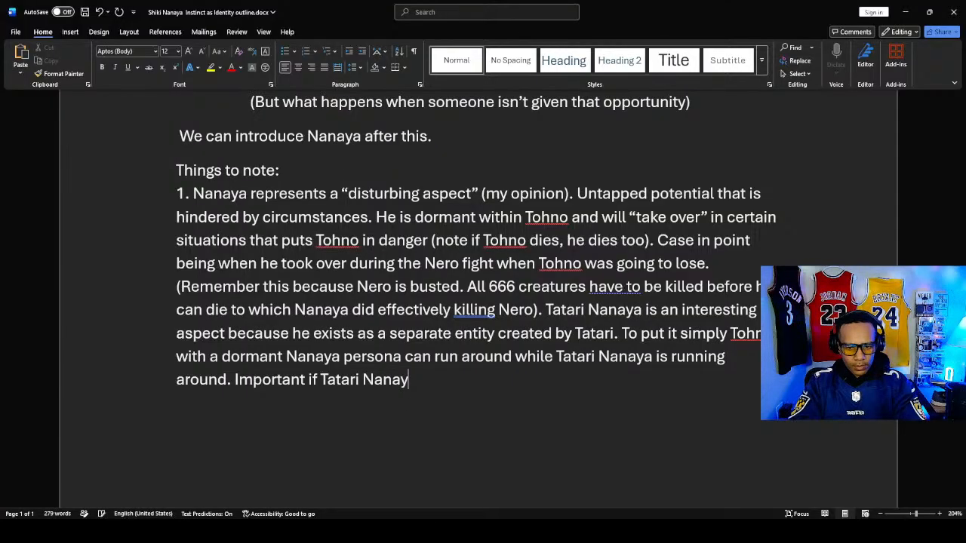
{"action": "type", "text": "a"}
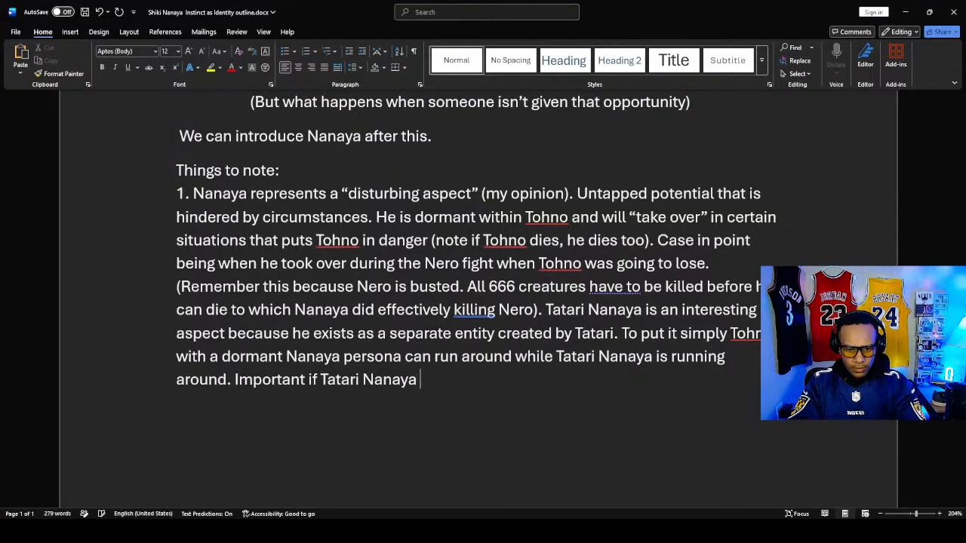
{"action": "type", "text": " ia"}
- Continue the "Important if Tatari Nanaya" sentence with "is killed or if the Night"
{"action": "key", "text": "BackSpace"}
{"action": "type", "text": "s "}
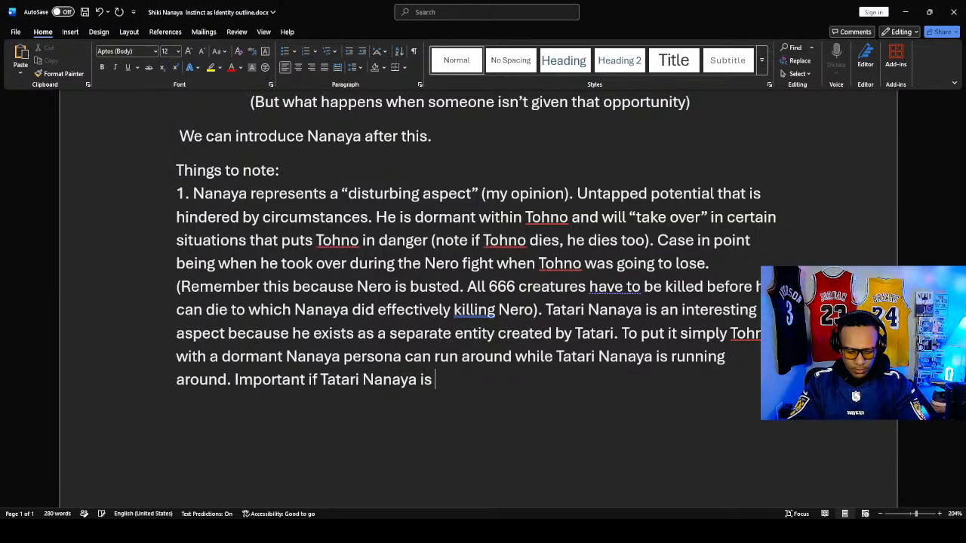
{"action": "type", "text": "killed or"}
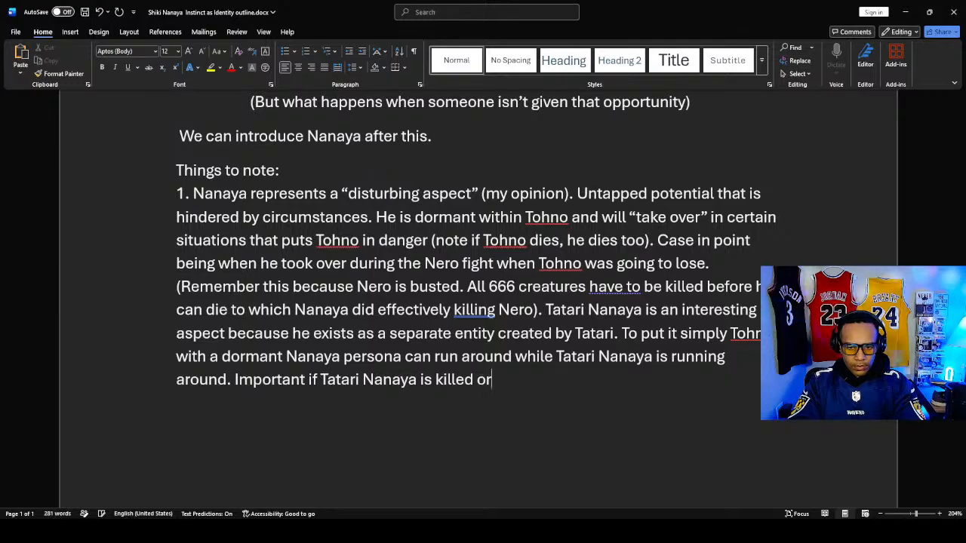
{"action": "type", "text": " if thew"}
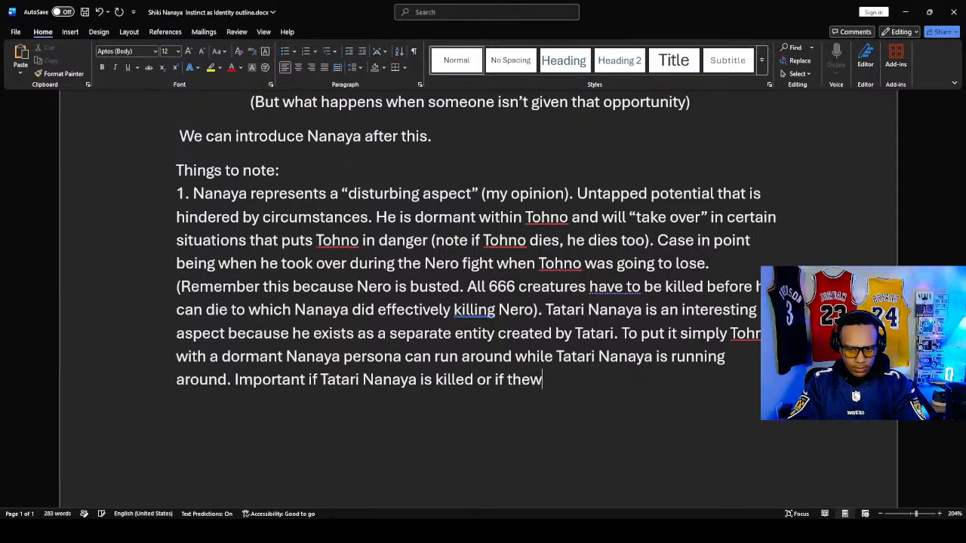
{"action": "key", "text": "BackSpace"}
{"action": "type", "text": "Night"}
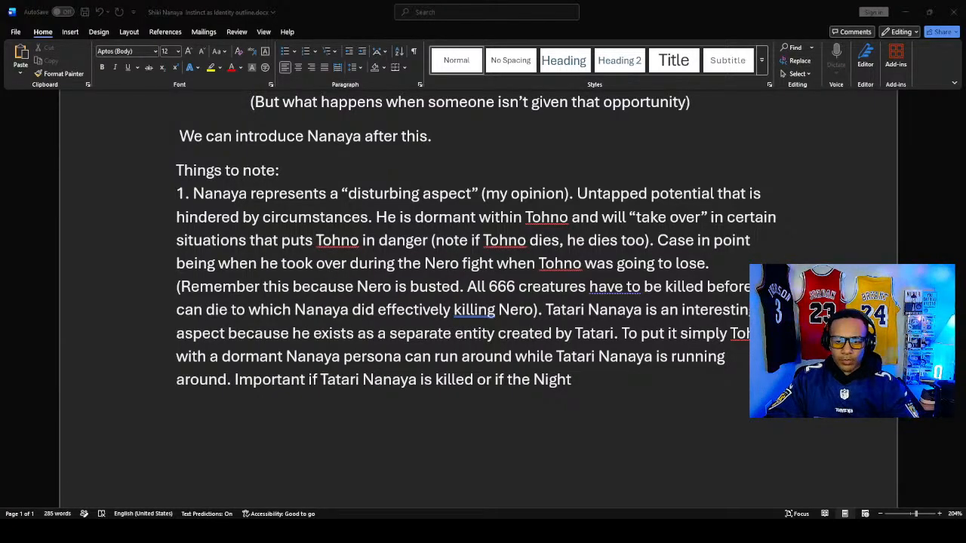
- Extend the sentence after "the Night" with "of Wallachia dissipates", correcting the spelling of "dissipates"
{"action": "left_click", "coordinate": [577, 378]}
{"action": "type", "text": "of "}
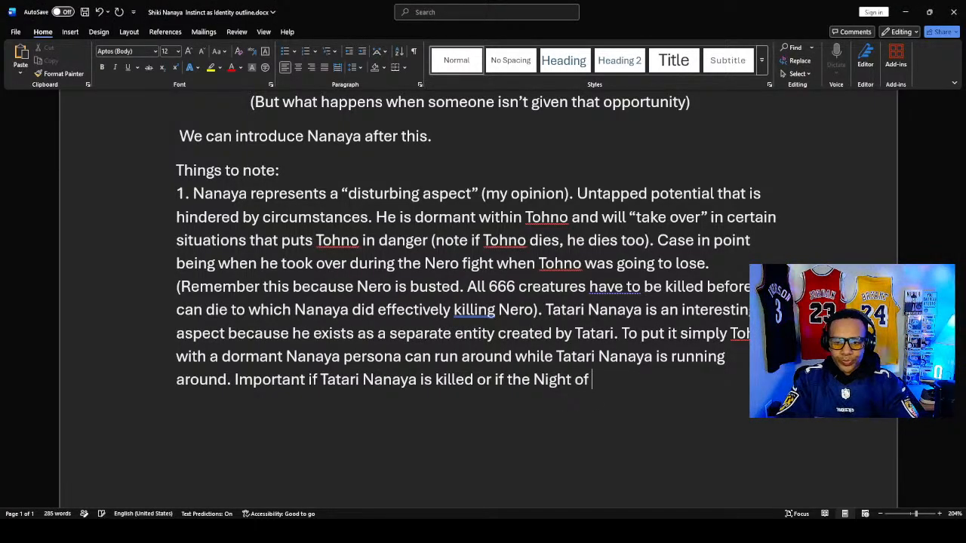
{"action": "type", "text": "Walla"}
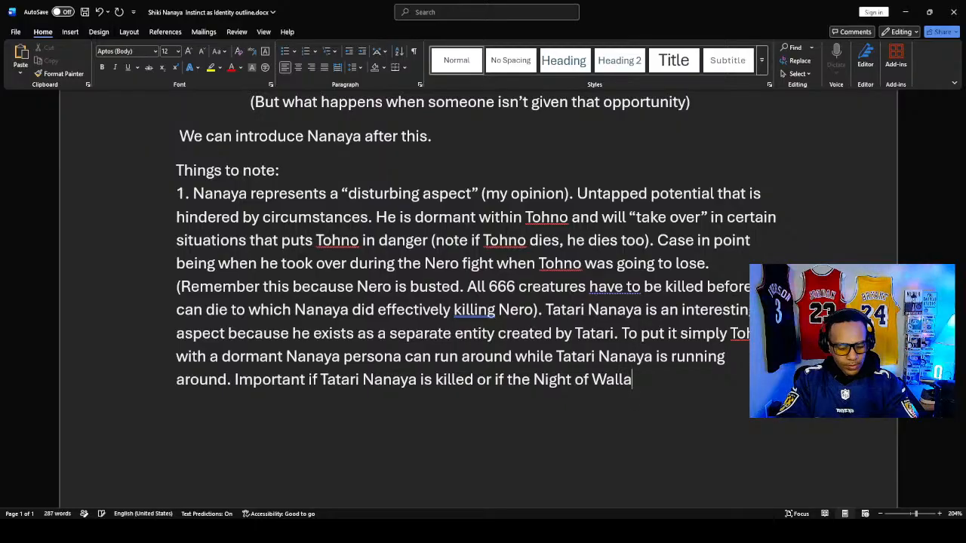
{"action": "type", "text": "chia dis"}
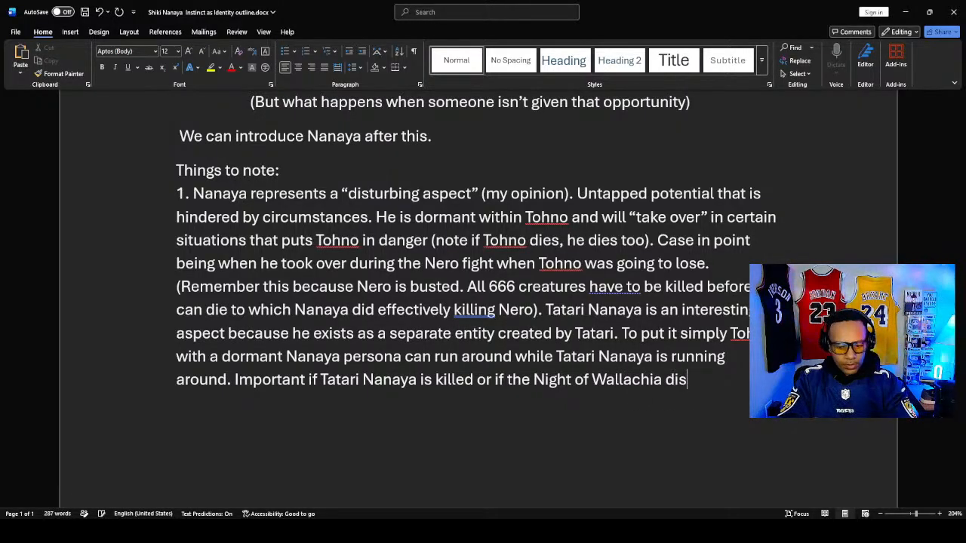
{"action": "type", "text": "pates"}
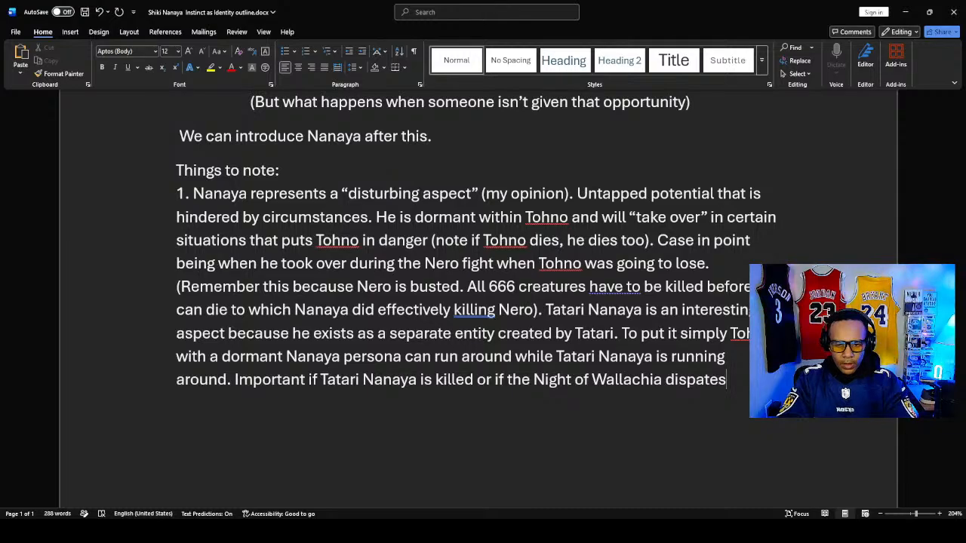
{"action": "key", "text": "BackSpace"}
{"action": "key", "text": "BackSpace"}
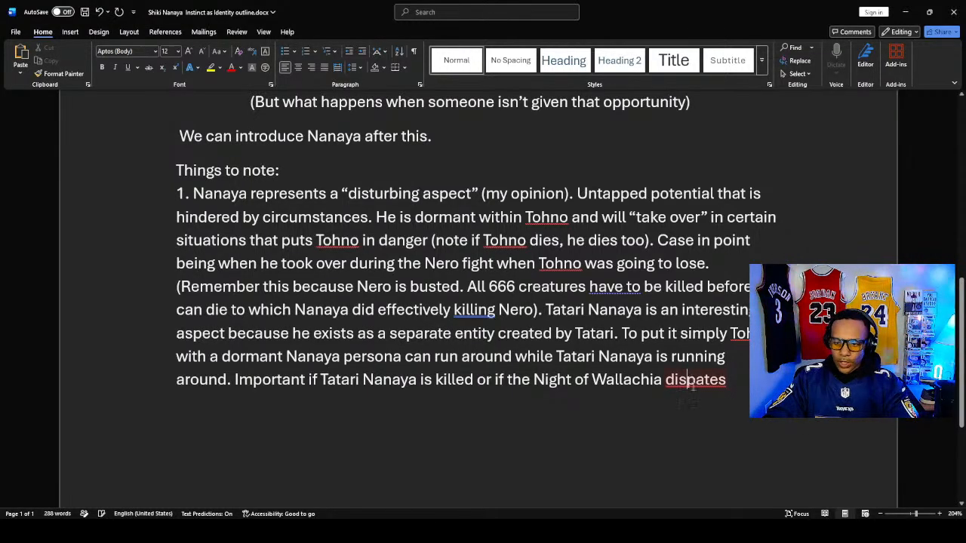
{"action": "type", "text": "si"}
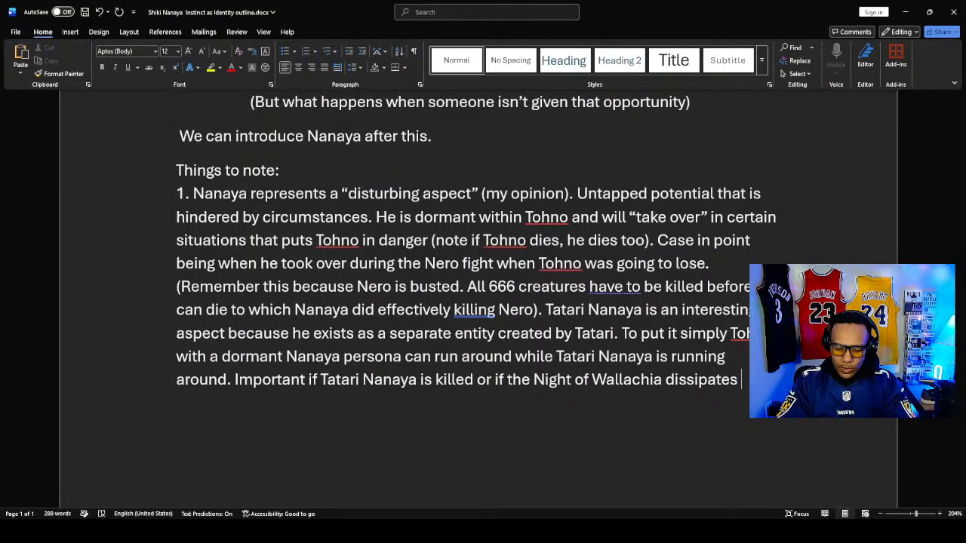
- Finish the sentence about the Night of Wallachia with "the dormant Nanaya persona is fine."
{"action": "type", "text": "th "}
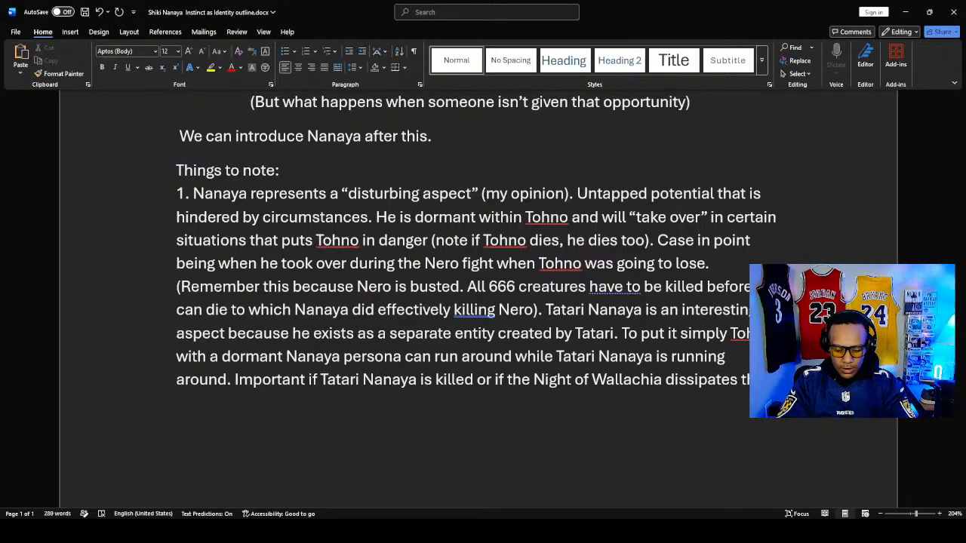
{"action": "type", "text": "dormant "}
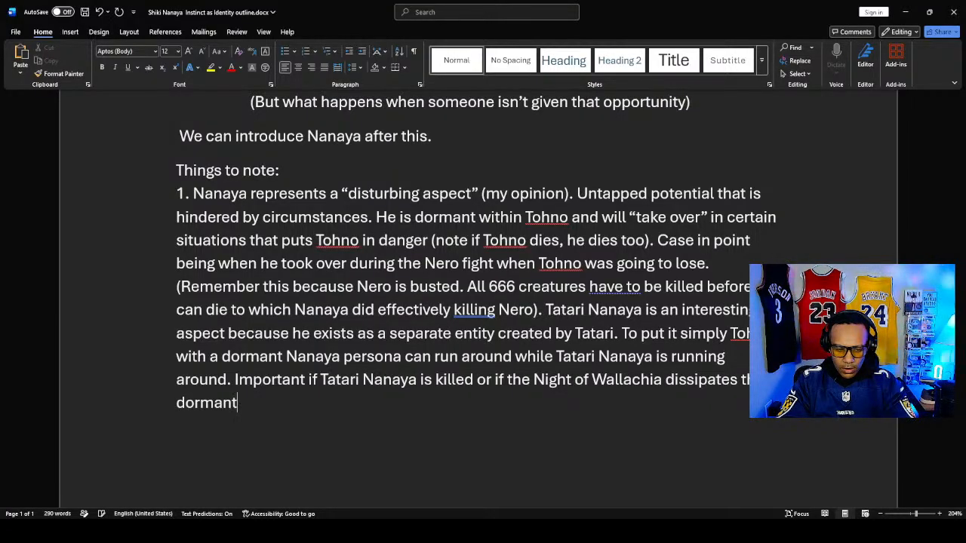
{"action": "type", "text": "Nanaya "}
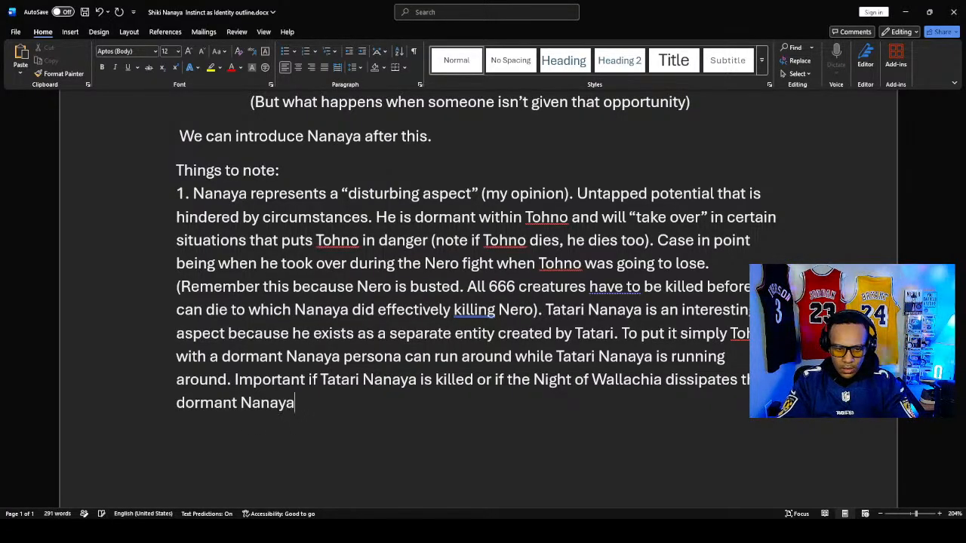
{"action": "type", "text": "persona"}
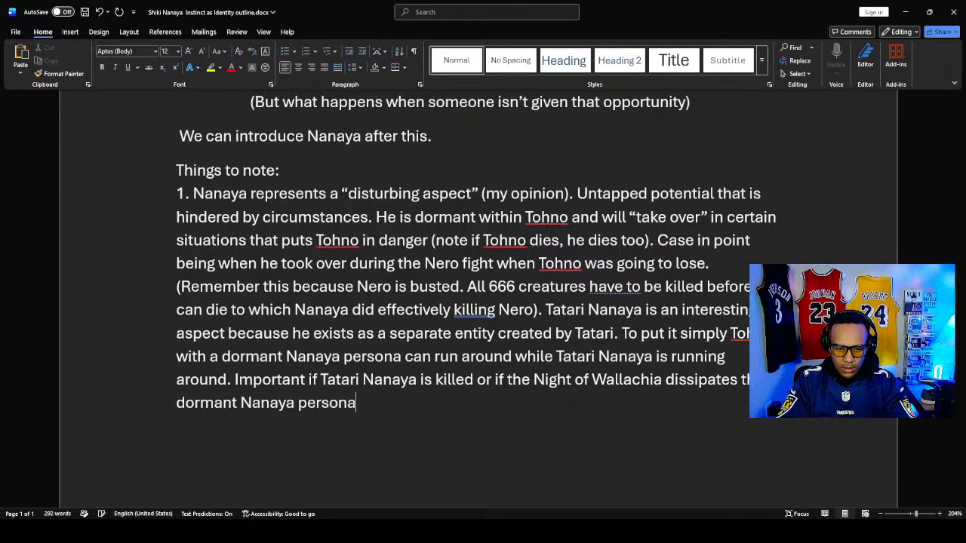
{"action": "type", "text": " is "}
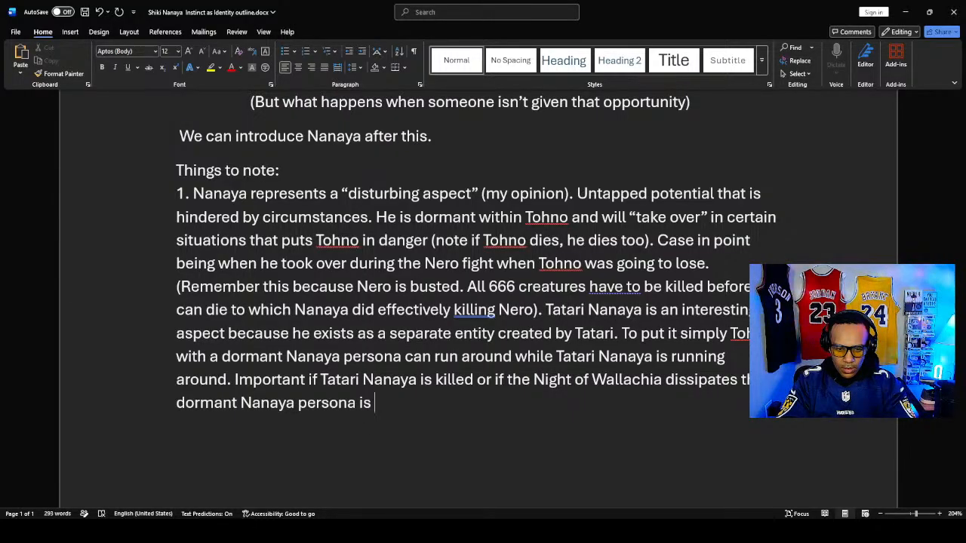
{"action": "type", "text": "fine."}
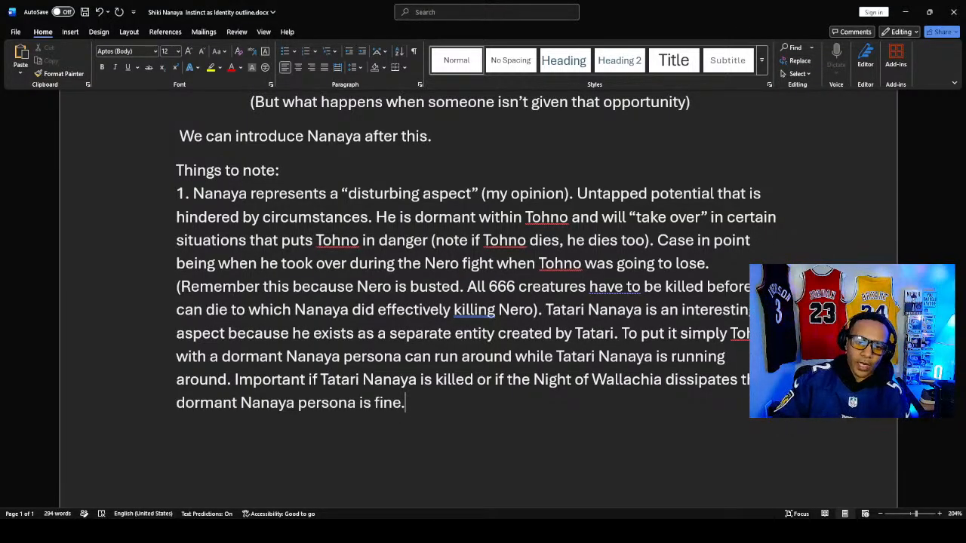
{"action": "left_click", "coordinate": [351, 240]}
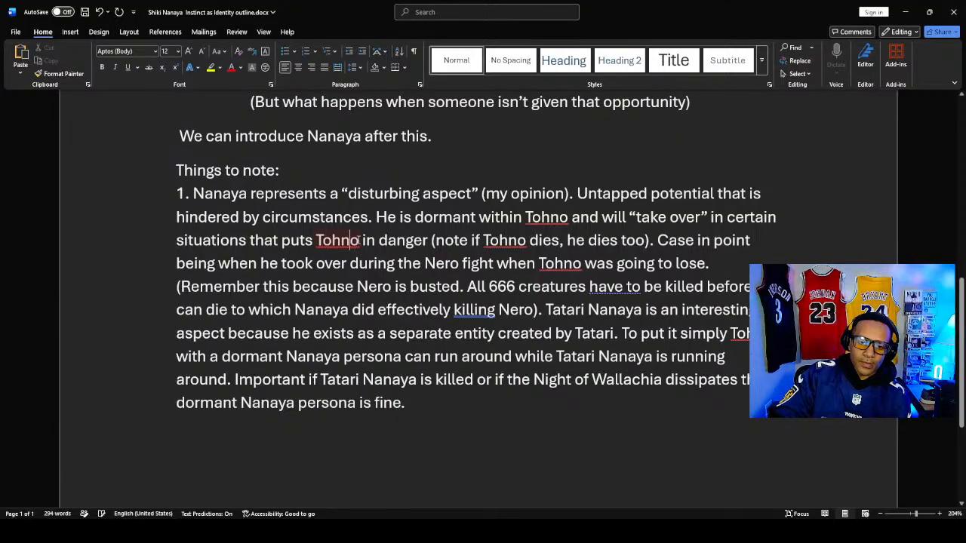
- Insert "life" after "situations that puts Tohno" in note 1 and start a new note numbered "2." below it
{"action": "type", "text": "life"}
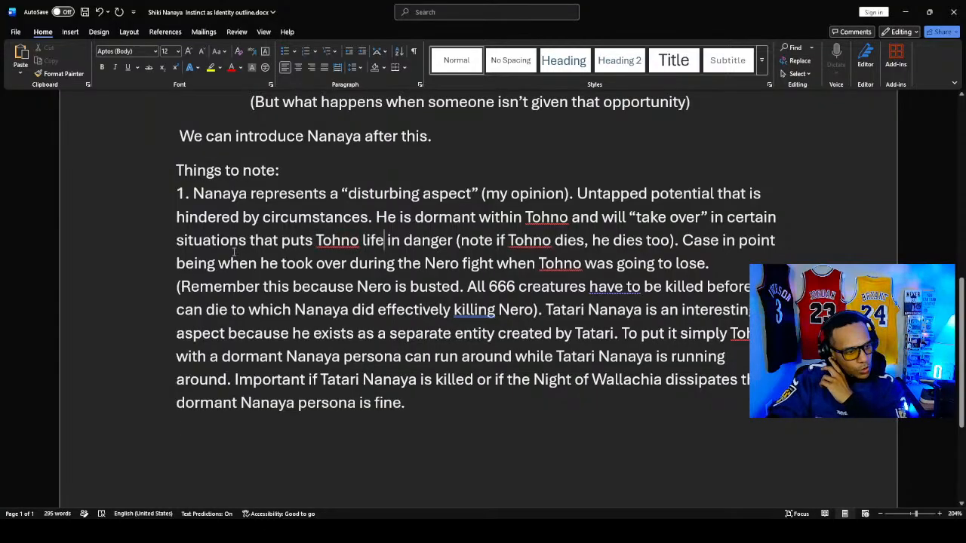
{"action": "left_click", "coordinate": [430, 403]}
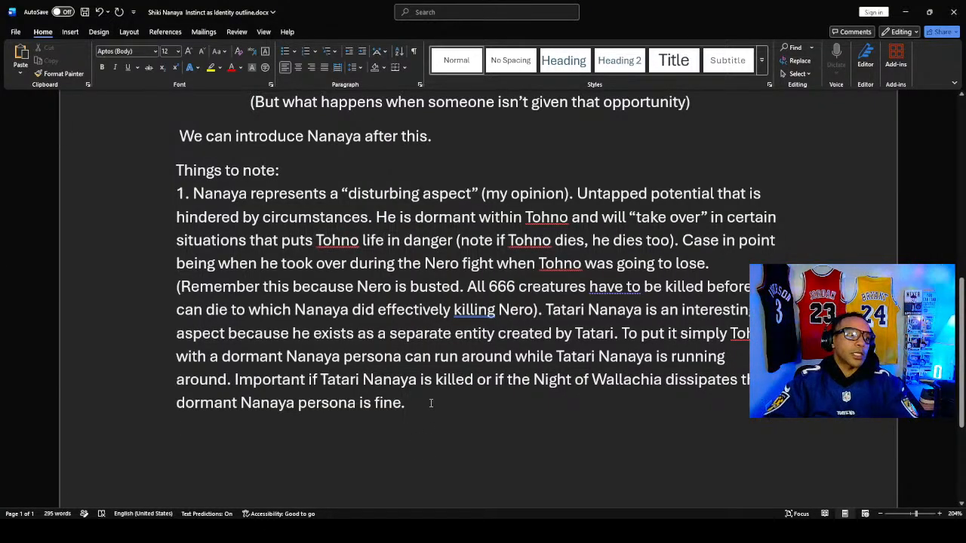
{"action": "key", "text": "Return"}
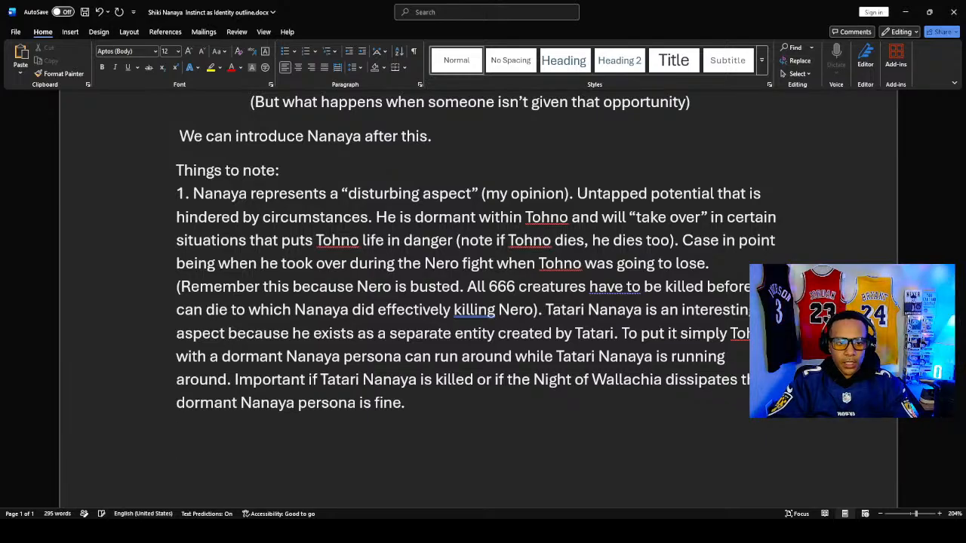
{"action": "type", "text": "2."}
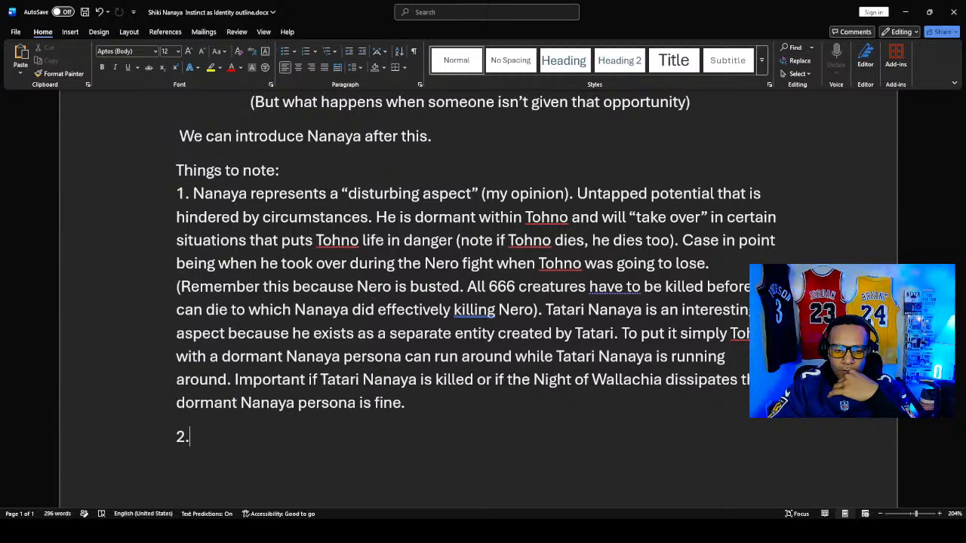
- Begin note 2 with "Nanaya should be seen as person who"
{"action": "type", "text": "N"}
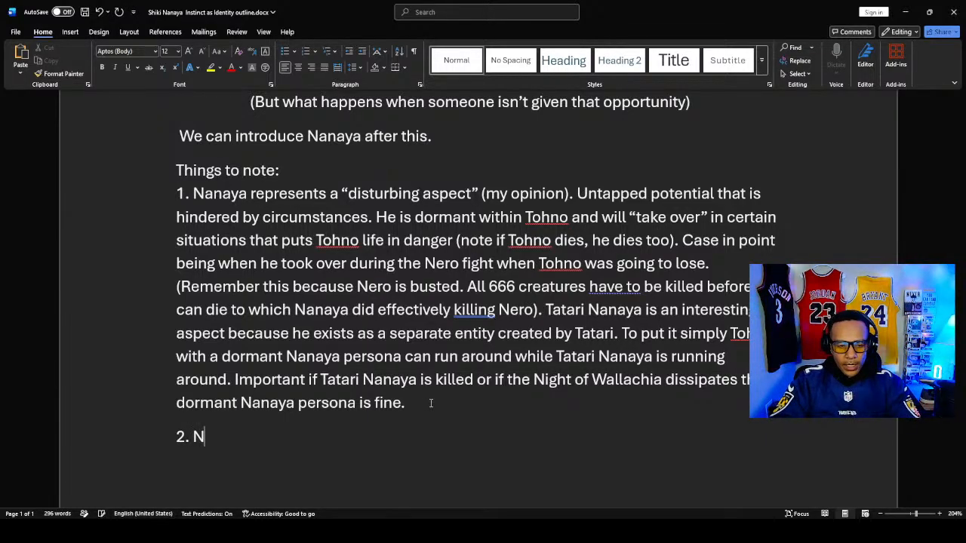
{"action": "type", "text": "anaya"}
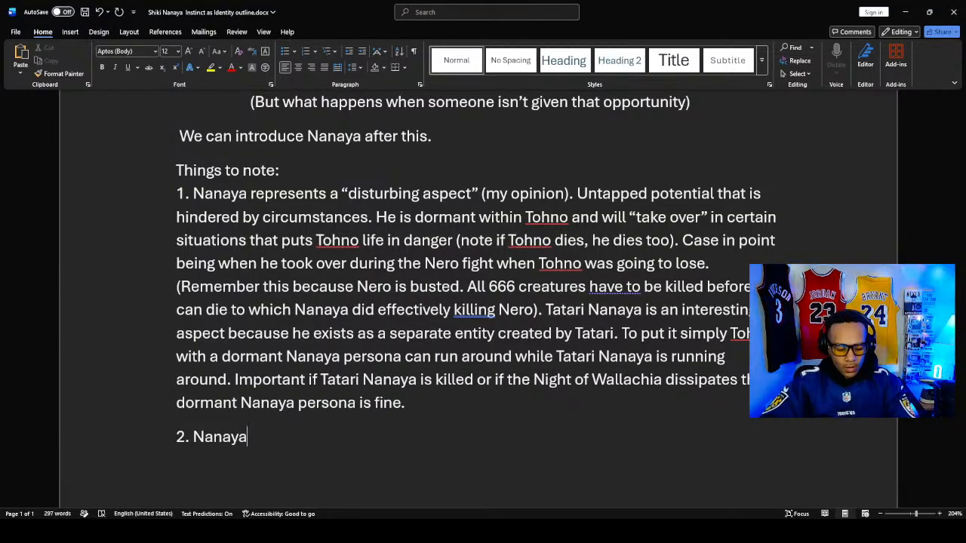
{"action": "type", "text": " should"}
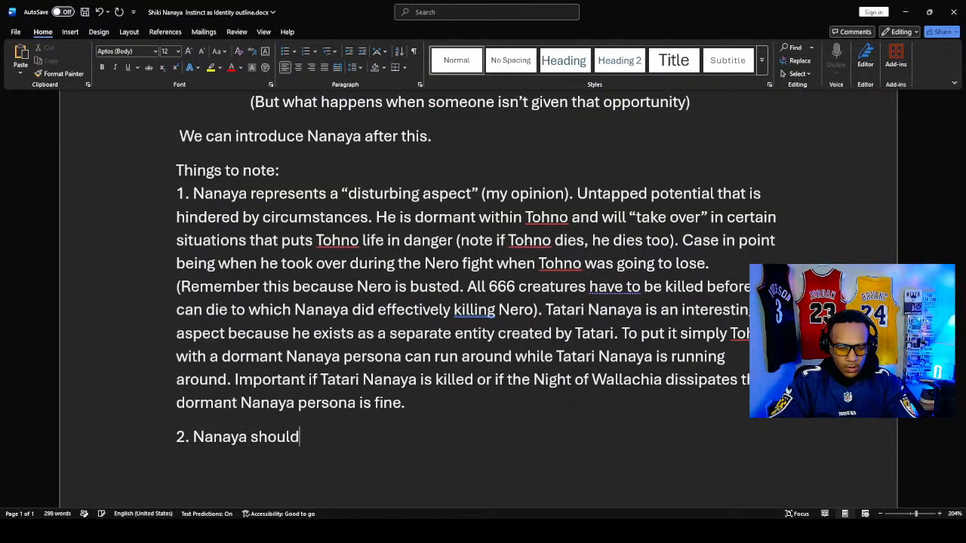
{"action": "type", "text": " be "}
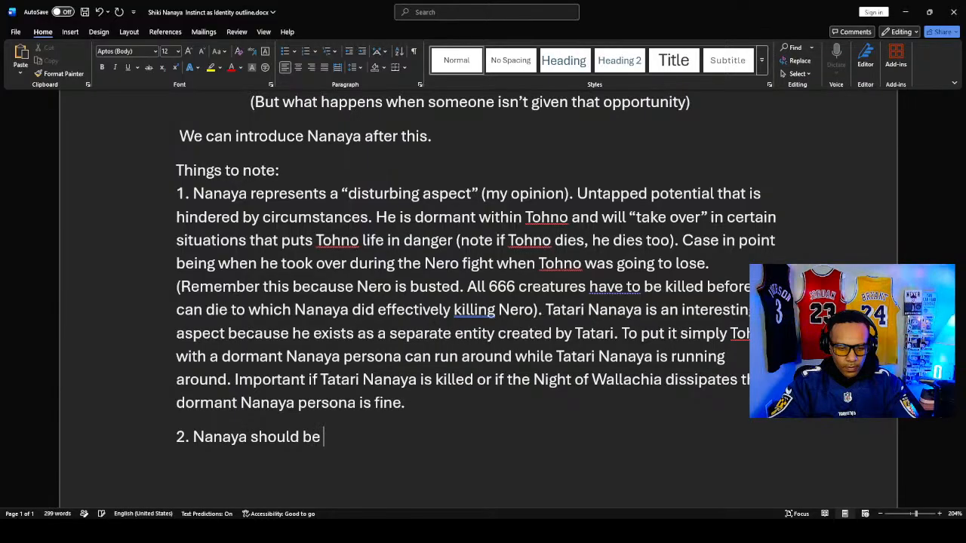
{"action": "type", "text": "seen as "}
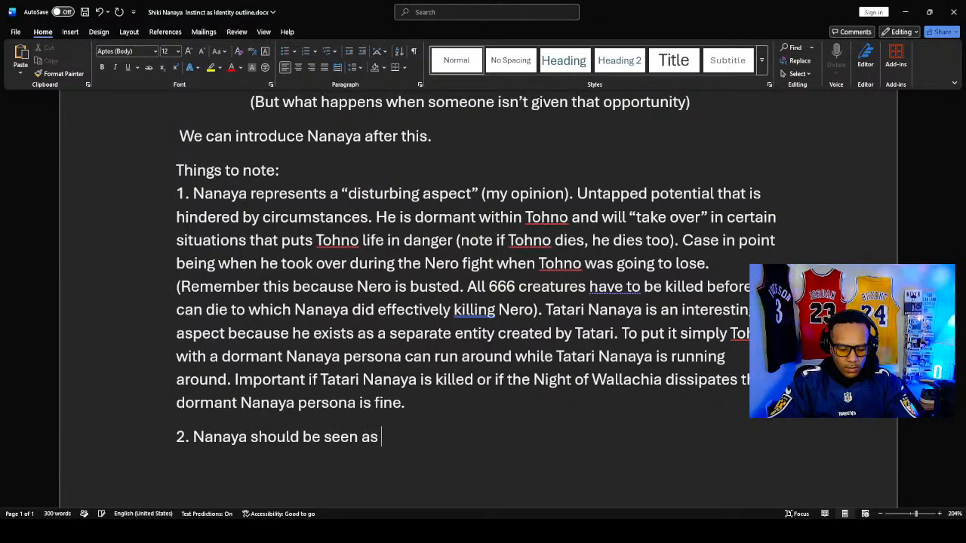
{"action": "type", "text": "person"}
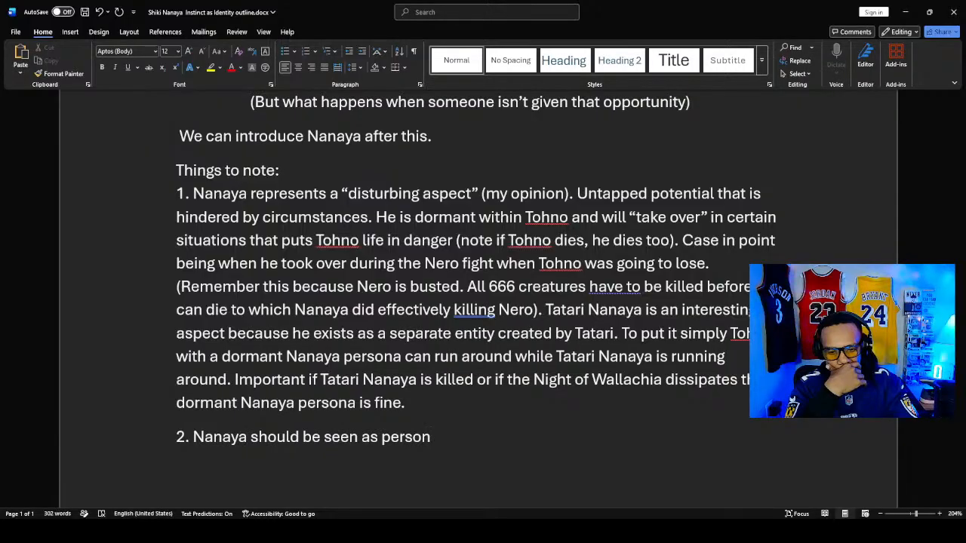
{"action": "type", "text": " who"}
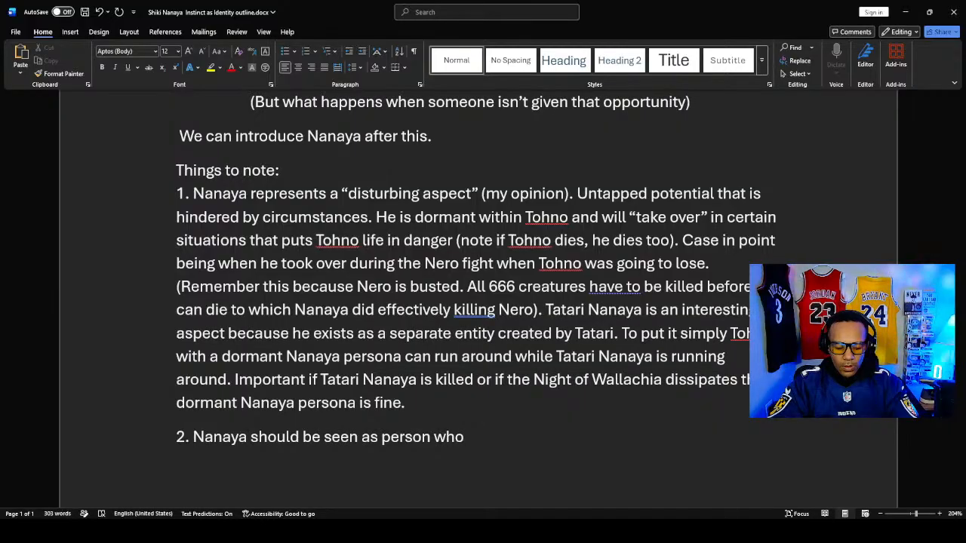
- Finish the first sentence of note 2 with "is good at the role he is given."
{"action": "type", "text": "w"}
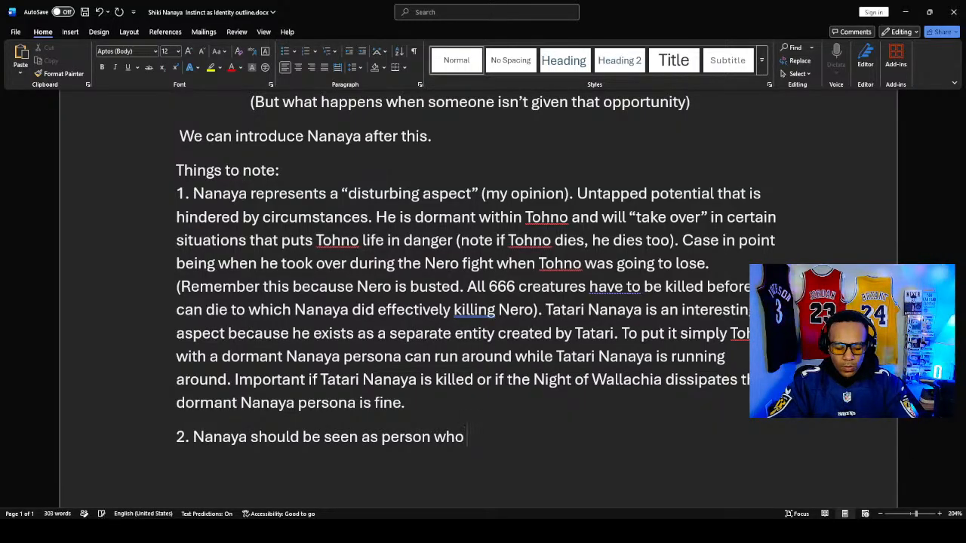
{"action": "key", "text": "BackSpace"}
{"action": "type", "text": "is gpo"}
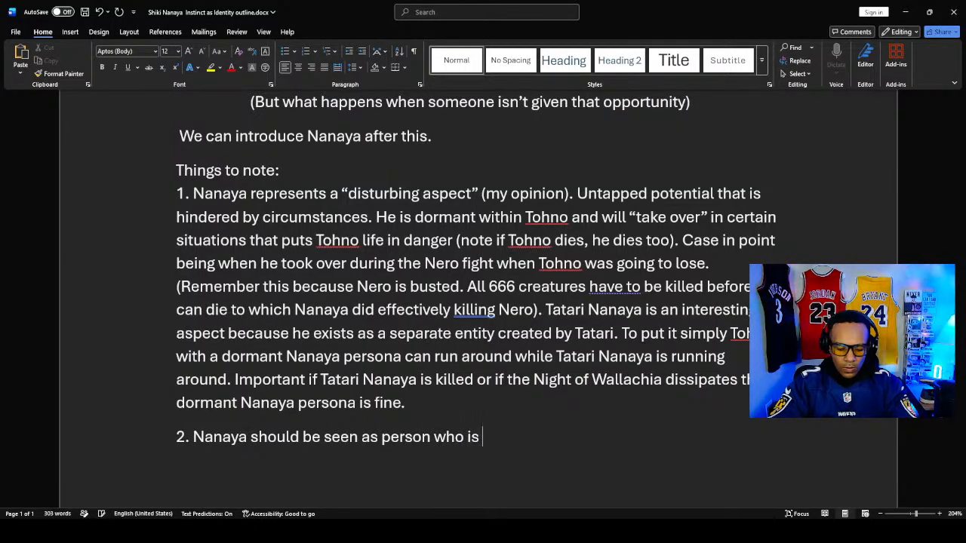
{"action": "key", "text": "BackSpace"}
{"action": "key", "text": "BackSpace"}
{"action": "type", "text": "oo"}
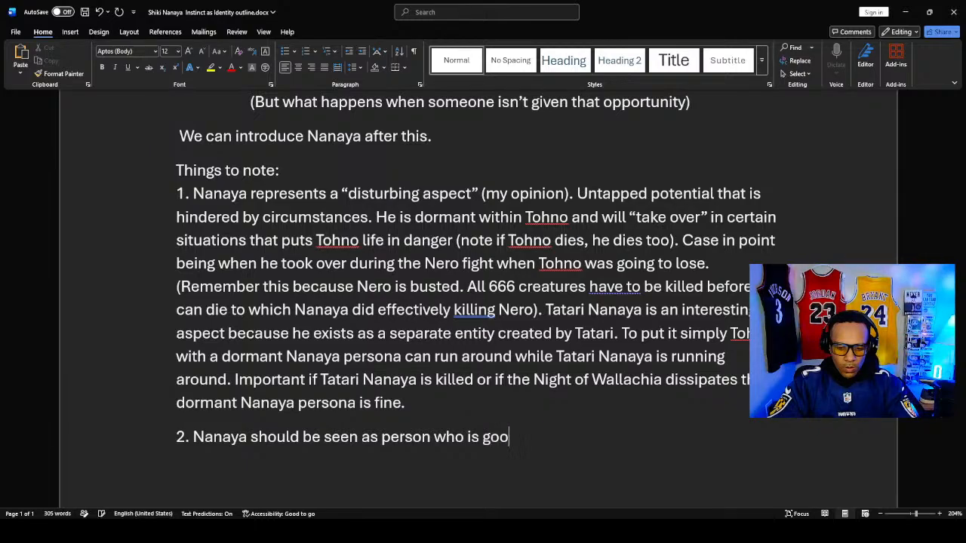
{"action": "type", "text": "d at "}
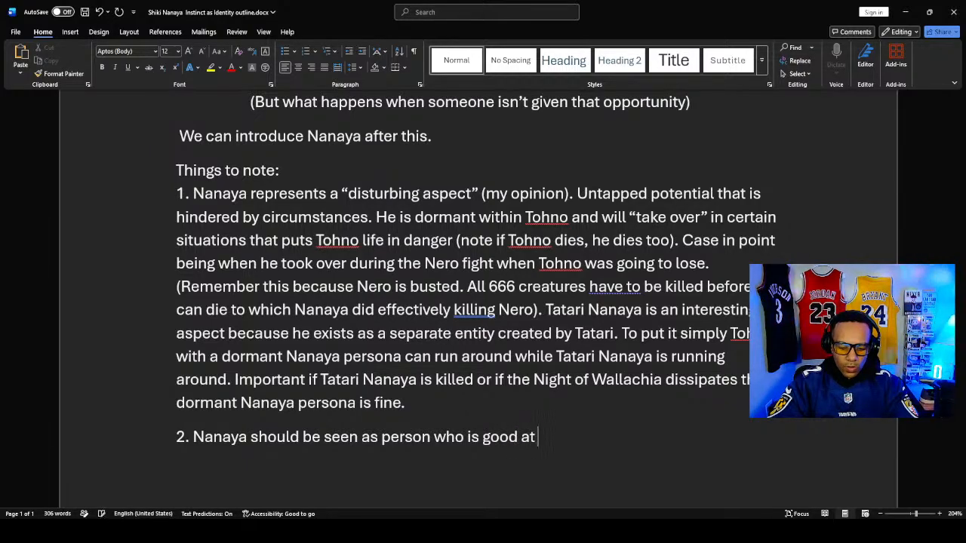
{"action": "type", "text": "the role he "}
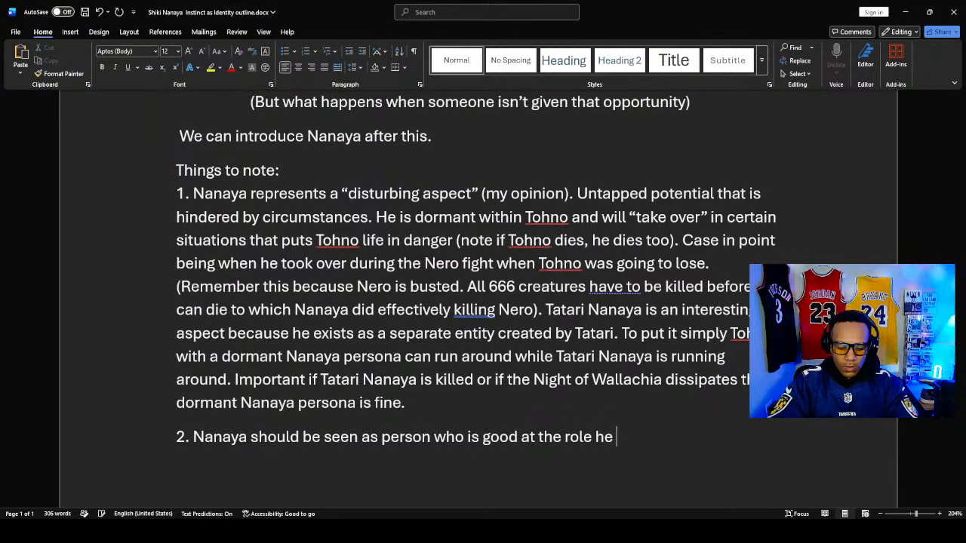
{"action": "type", "text": "is giv"}
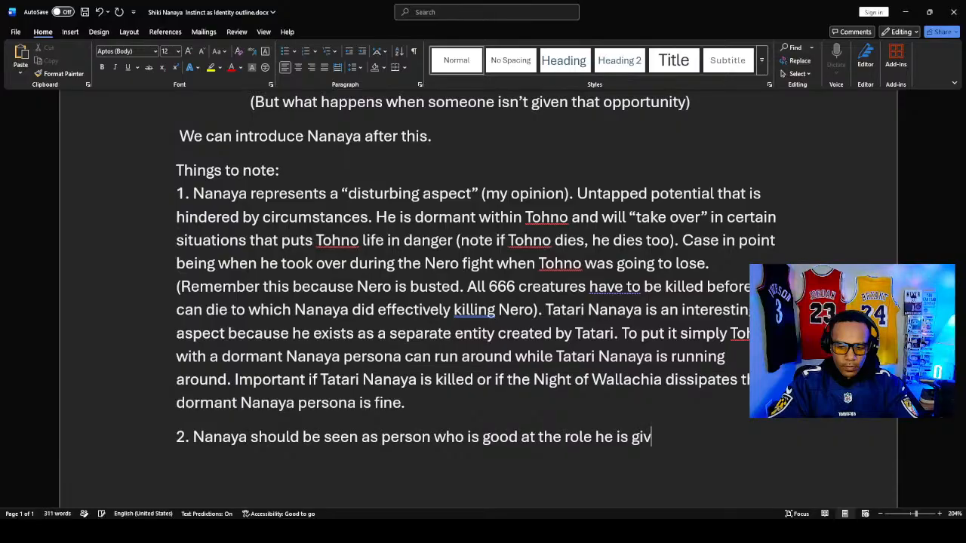
{"action": "type", "text": "en. "}
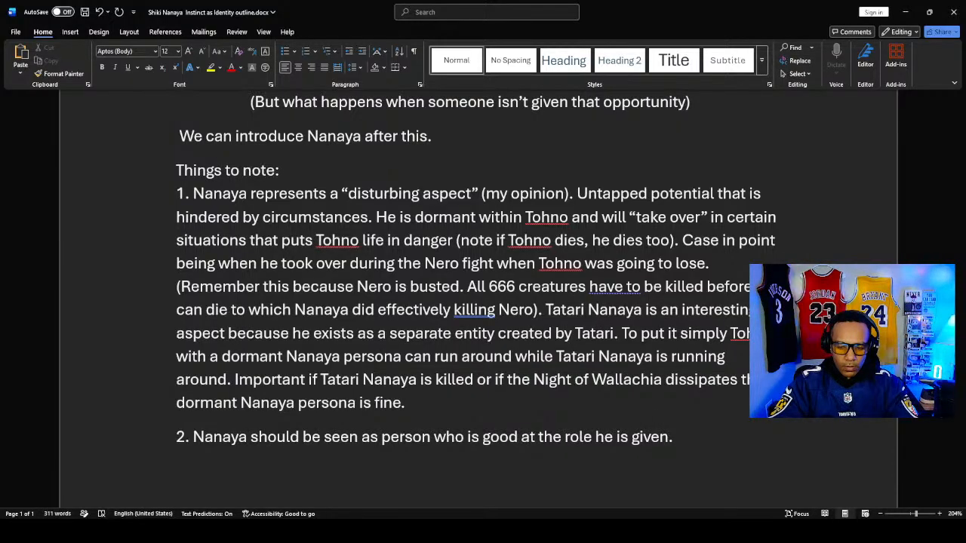
{"action": "type", "text": "H"}
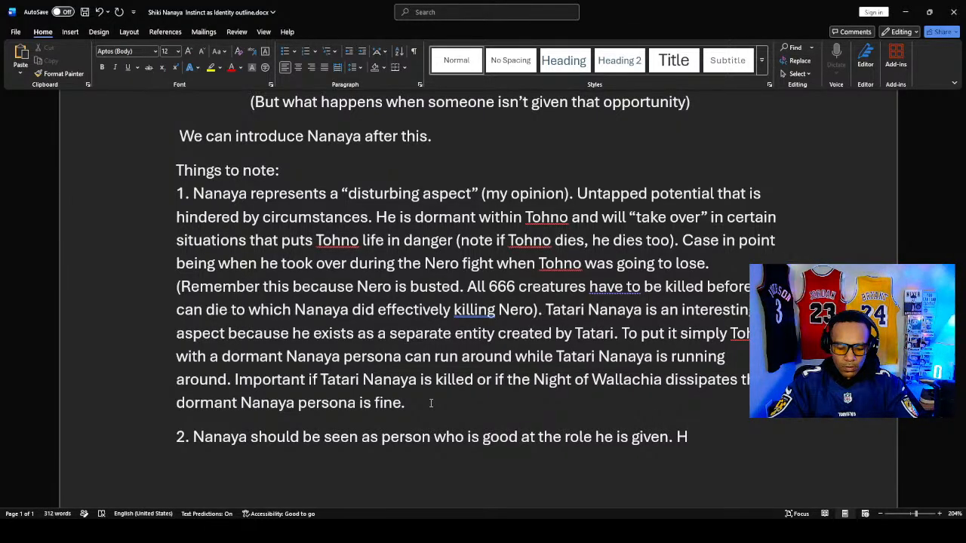
{"action": "type", "text": "e is the"}
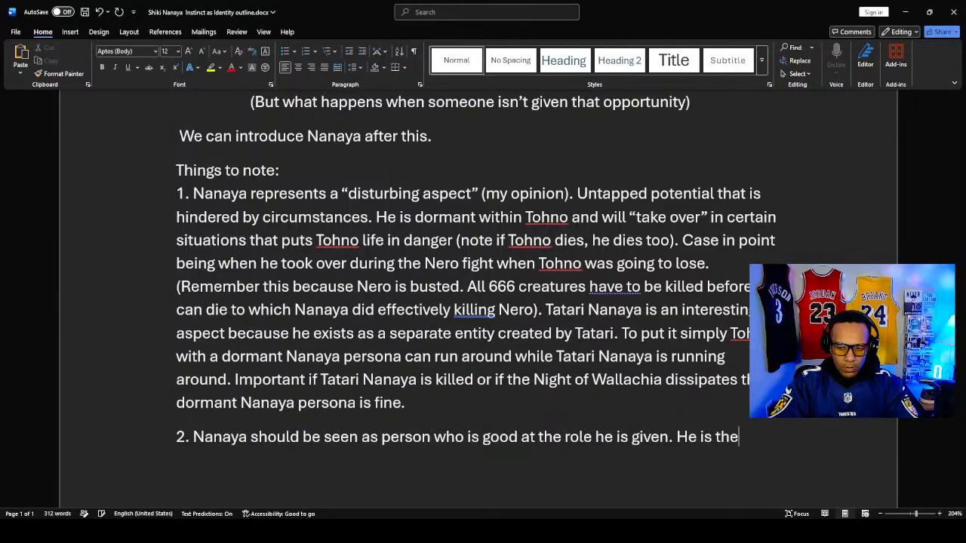
{"action": "type", "text": " dormant "}
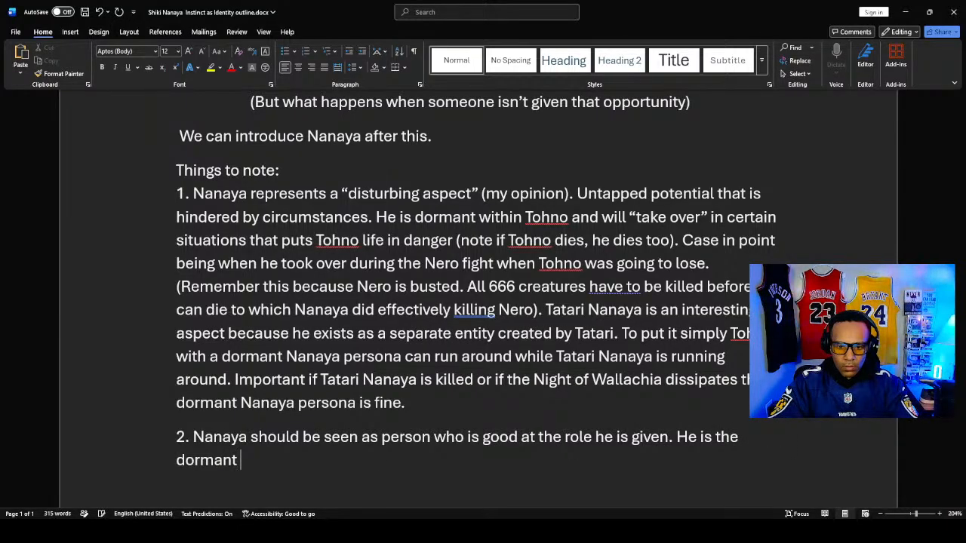
{"action": "type", "text": "person()"}
- Open a second sentence in note 2 with "He is the dormant confident persona"
{"action": "key", "text": "BackSpace"}
{"action": "key", "text": "BackSpace"}
{"action": "key", "text": "BackSpace"}
{"action": "key", "text": "BackSpace"}
{"action": "key", "text": "BackSpace"}
{"action": "key", "text": "BackSpace"}
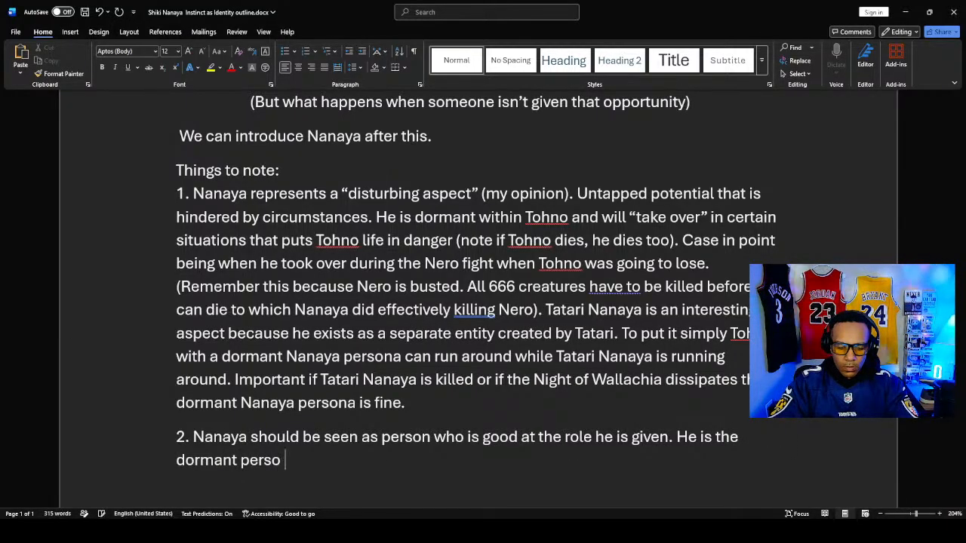
{"action": "key", "text": "BackSpace"}
{"action": "key", "text": "BackSpace"}
{"action": "type", "text": "con"}
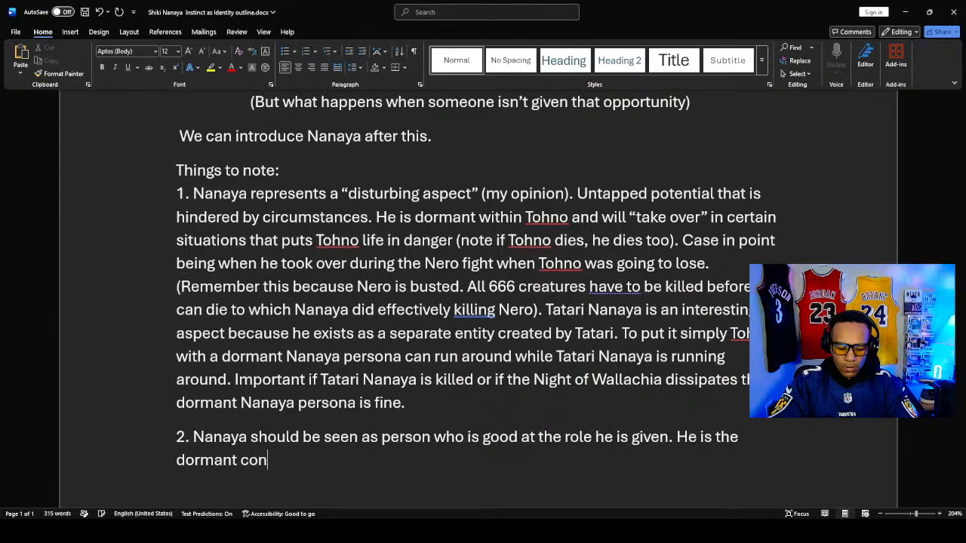
{"action": "type", "text": "fident persona"}
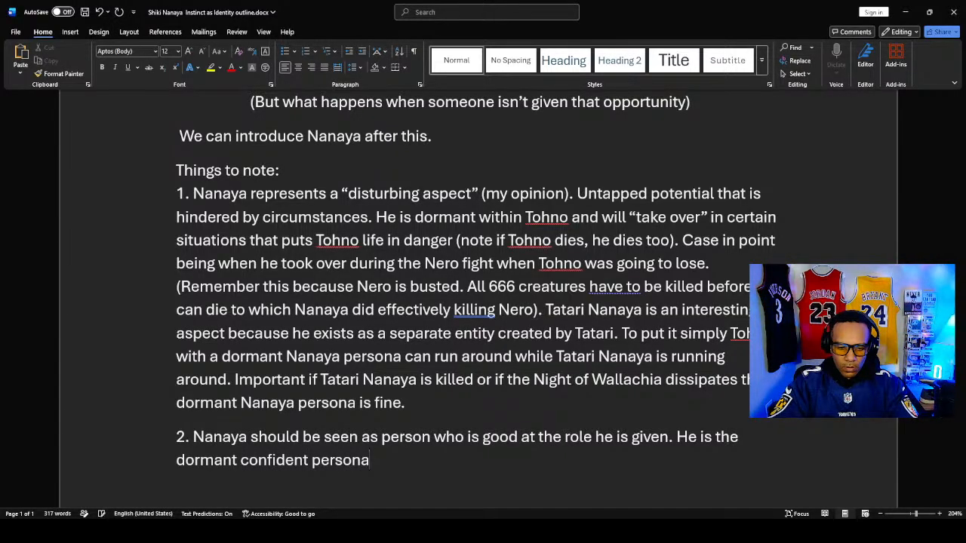
{"action": "type", "text": " who"}
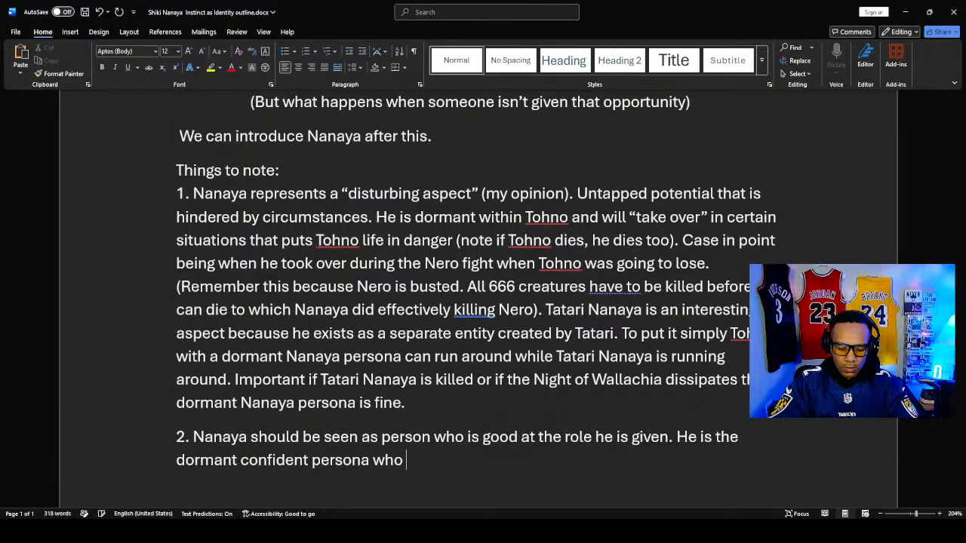
{"action": "type", "text": " kills "}
{"action": "type", "text": "when ne"}
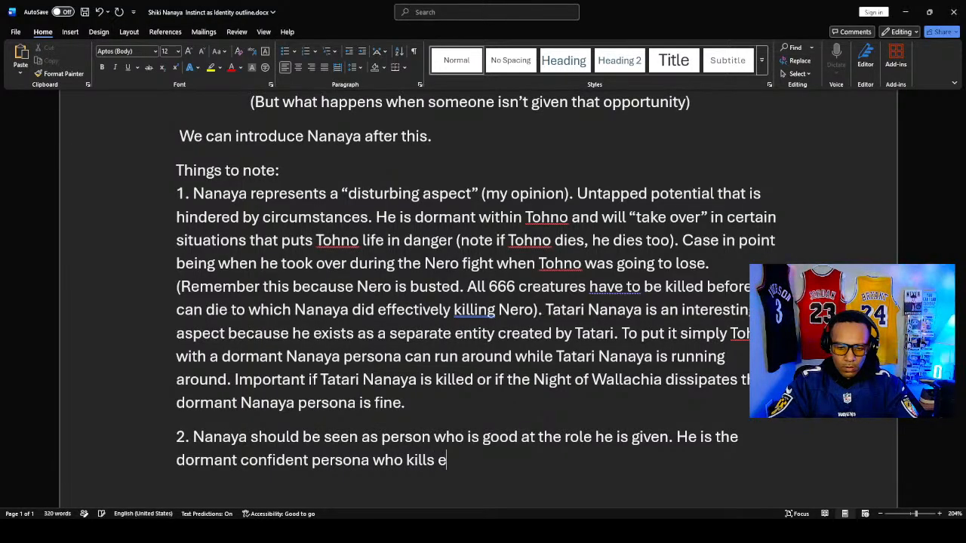
{"action": "type", "text": "eded."}
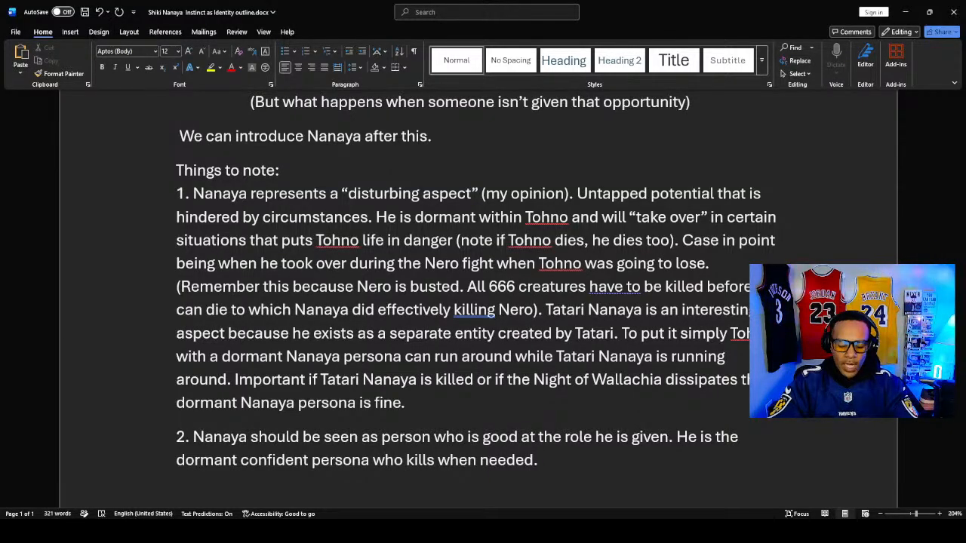
- Start a third sentence in note 2 with "He isn't frightening", correcting the spelling of "frightening"
{"action": "type", "text": "He is"}
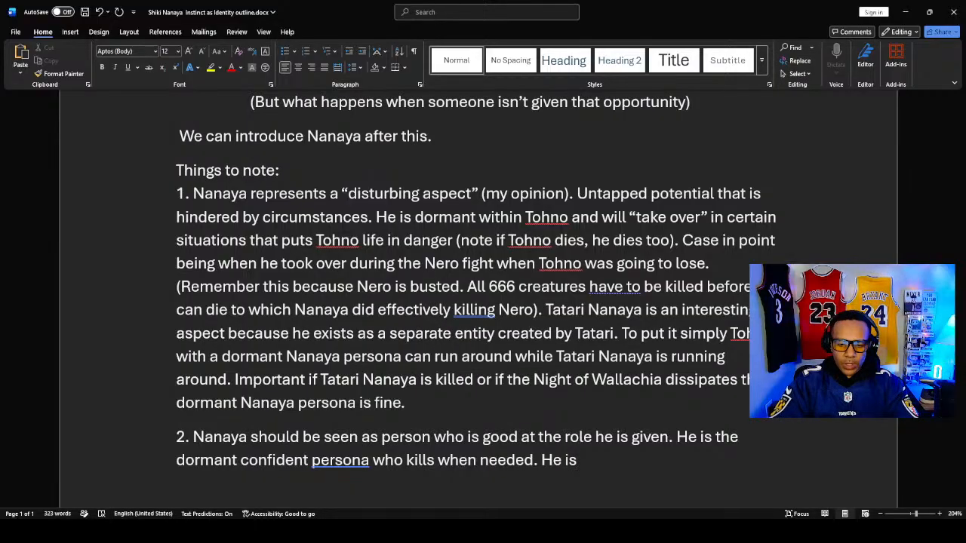
{"action": "type", "text": "n't f"}
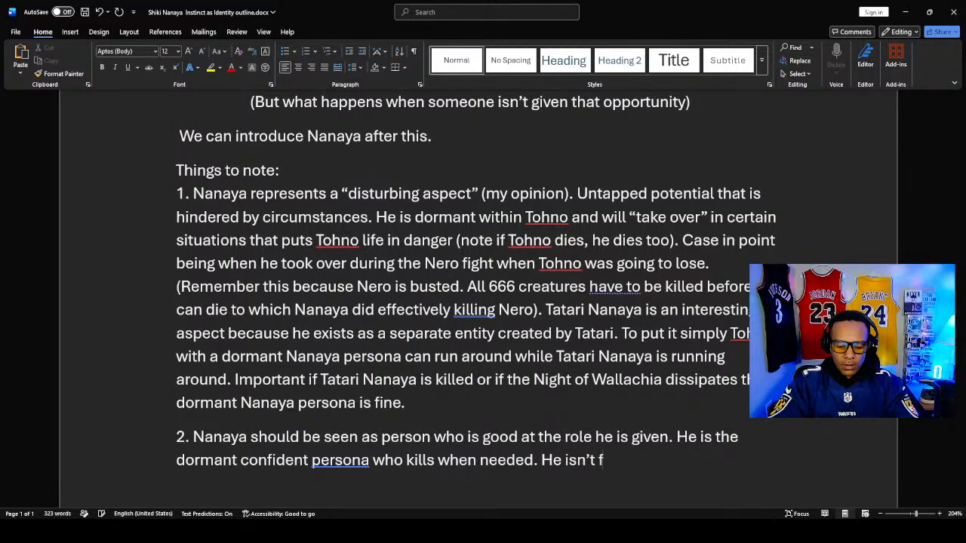
{"action": "type", "text": "rightne"}
{"action": "key", "text": "BackSpace"}
{"action": "key", "text": "BackSpace"}
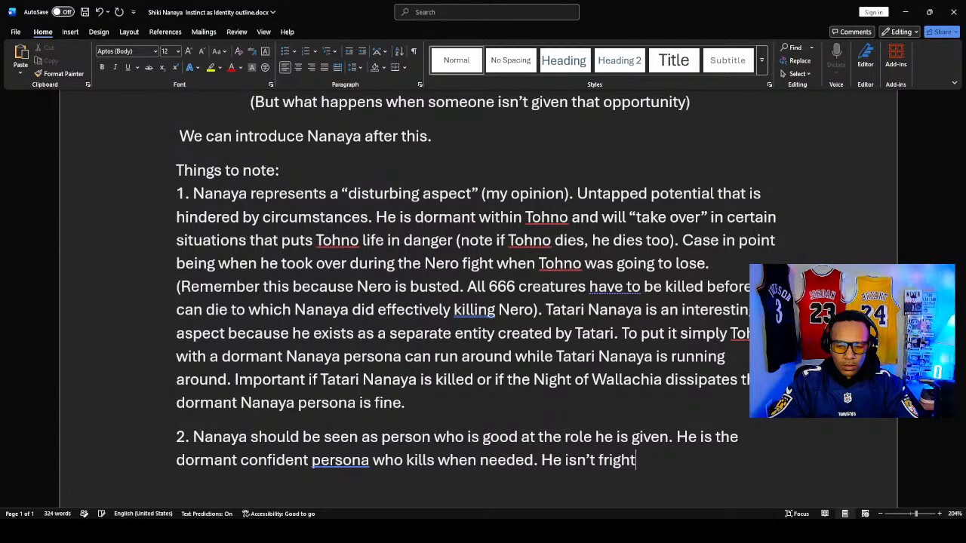
{"action": "key", "text": "BackSpace"}
{"action": "type", "text": "tnen"}
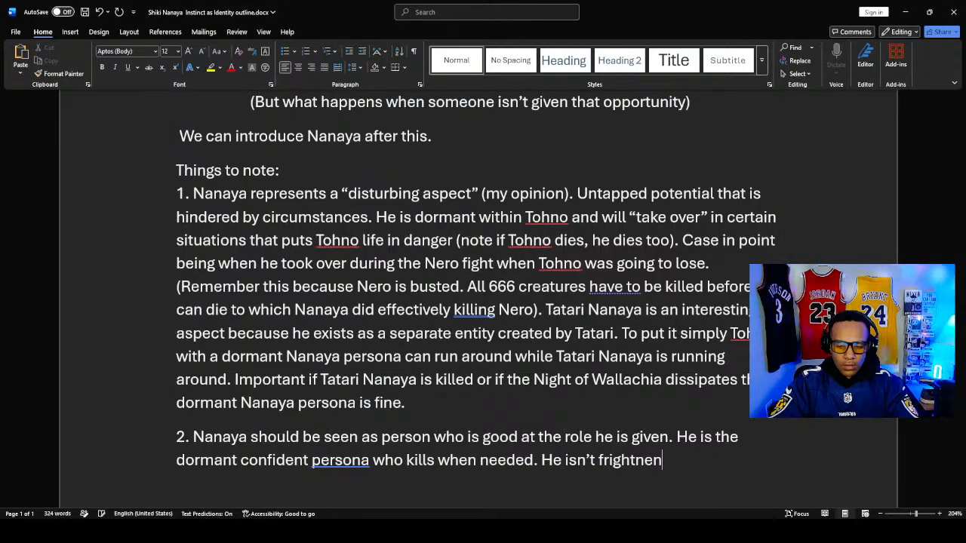
{"action": "key", "text": "BackSpace"}
{"action": "key", "text": "BackSpace"}
{"action": "key", "text": "BackSpace"}
{"action": "key", "text": "BackSpace"}
{"action": "key", "text": "BackSpace"}
{"action": "key", "text": "BackSpace"}
{"action": "key", "text": "BackSpace"}
{"action": "key", "text": "BackSpace"}
{"action": "key", "text": "BackSpace"}
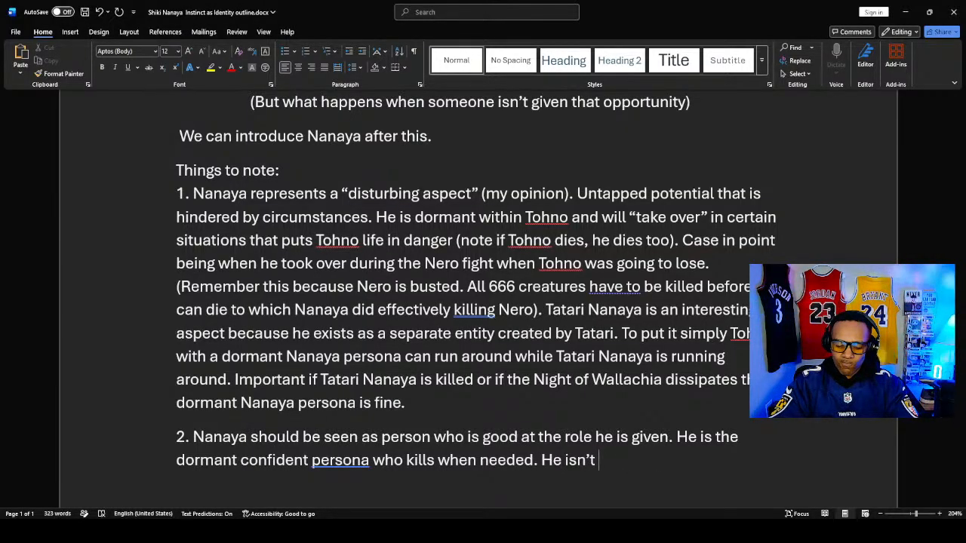
{"action": "type", "text": "firghtnening"}
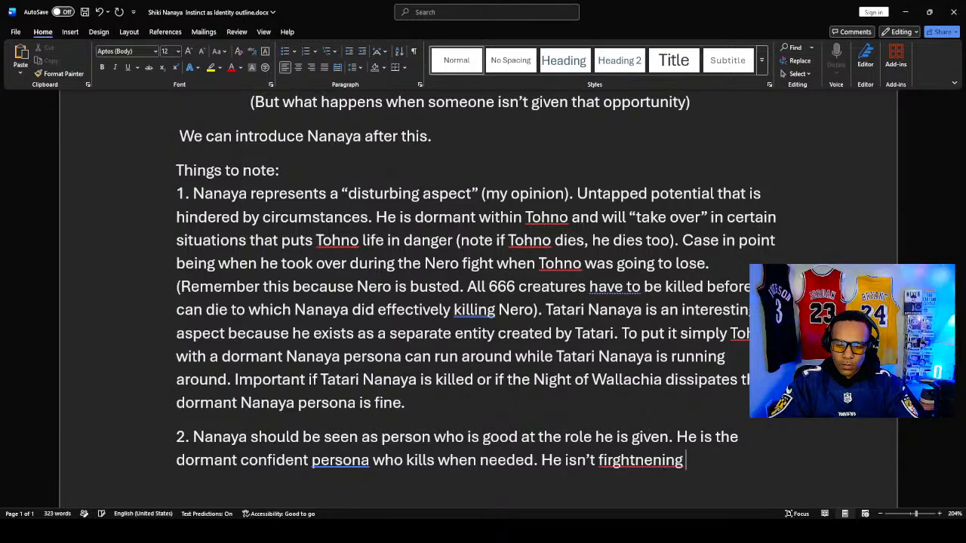
{"action": "right_click", "coordinate": [653, 459]}
{"action": "left_click", "coordinate": [632, 417]}
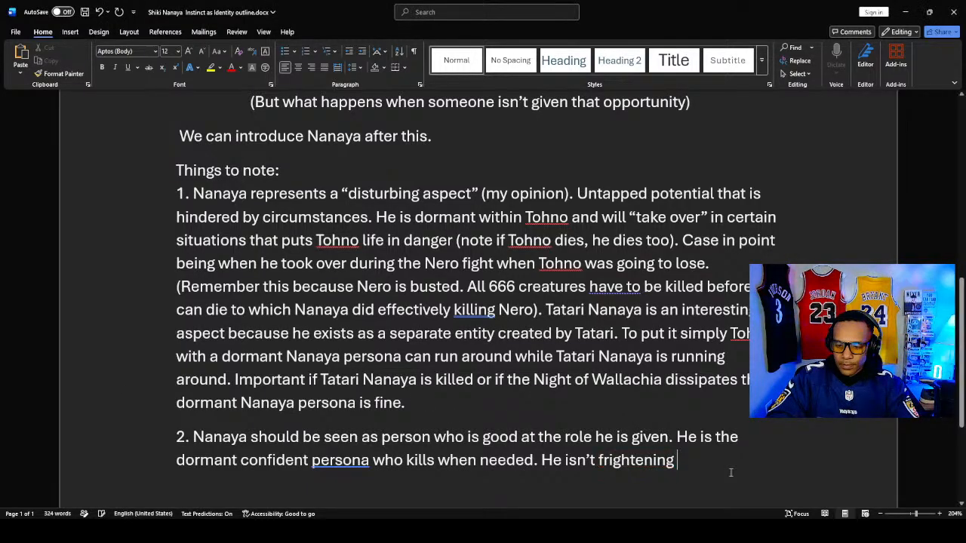
- Continue the third sentence of note 2 with "because he kills, he is frightening"
{"action": "type", "text": "becuase"}
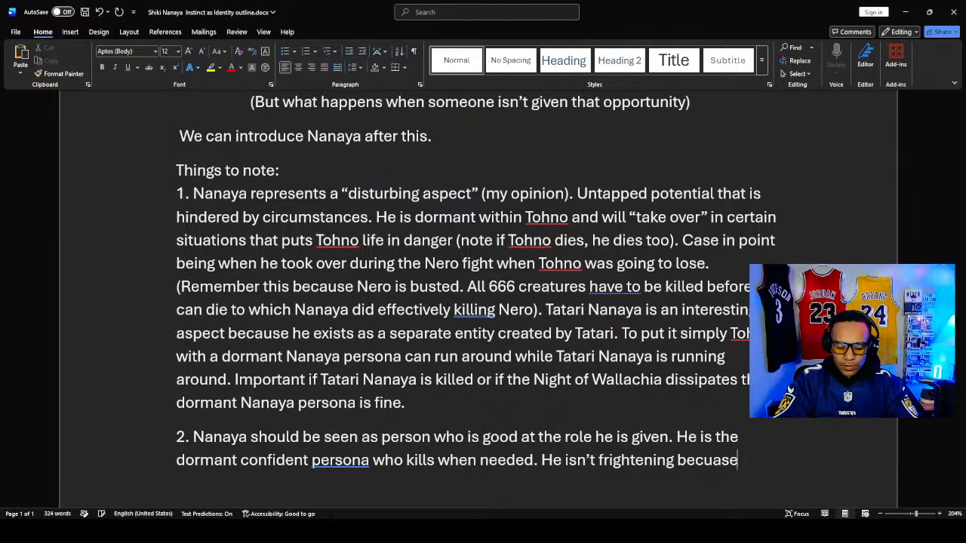
{"action": "type", "text": " hekils"}
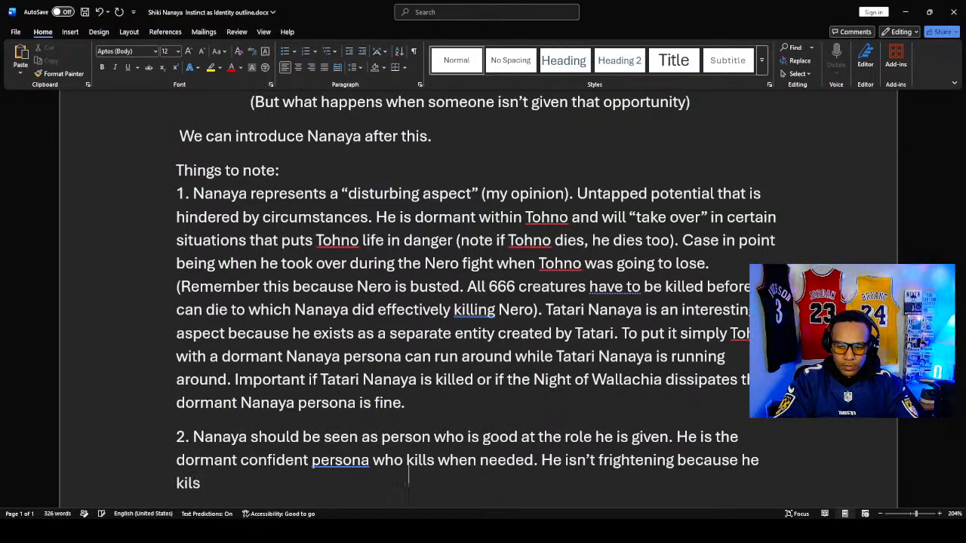
{"action": "key", "text": "BackSpace"}
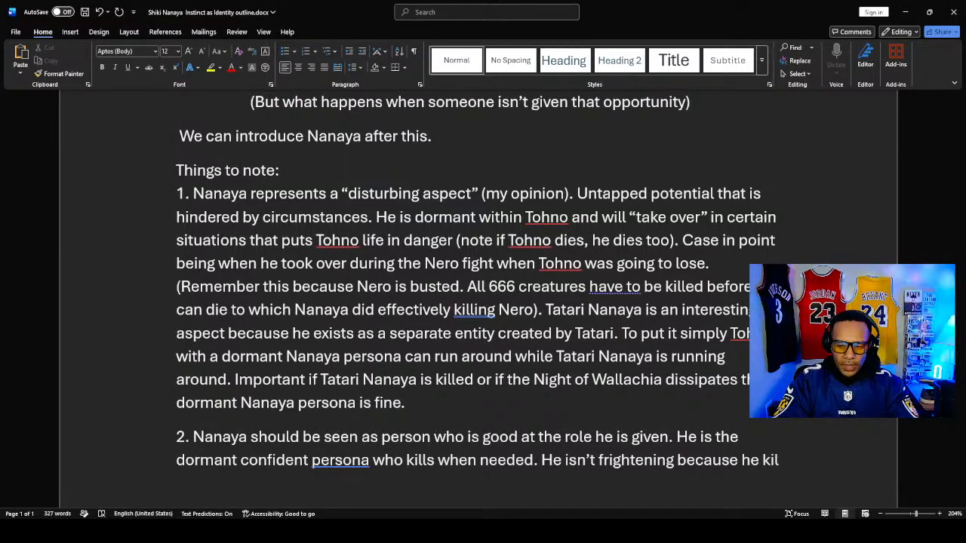
{"action": "type", "text": "ls"}
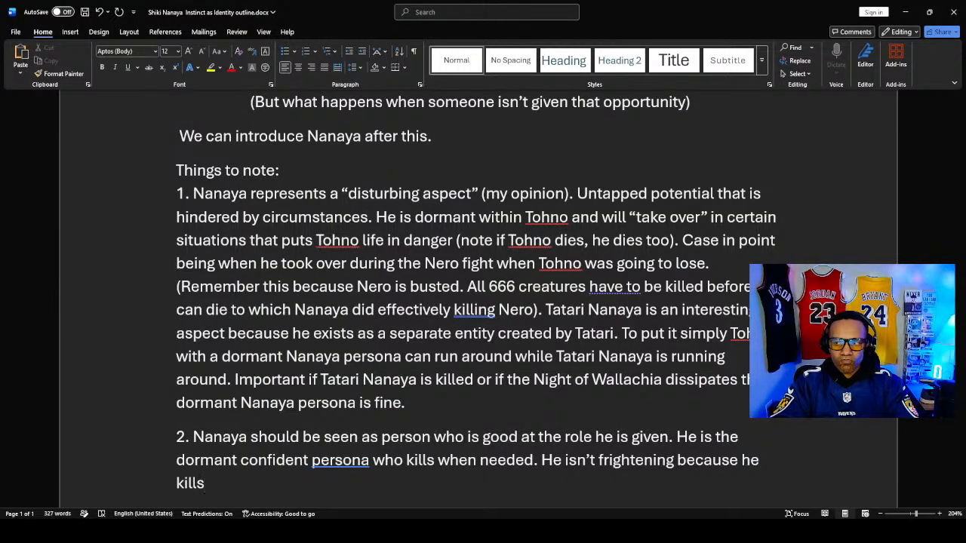
{"action": "type", "text": ", he "}
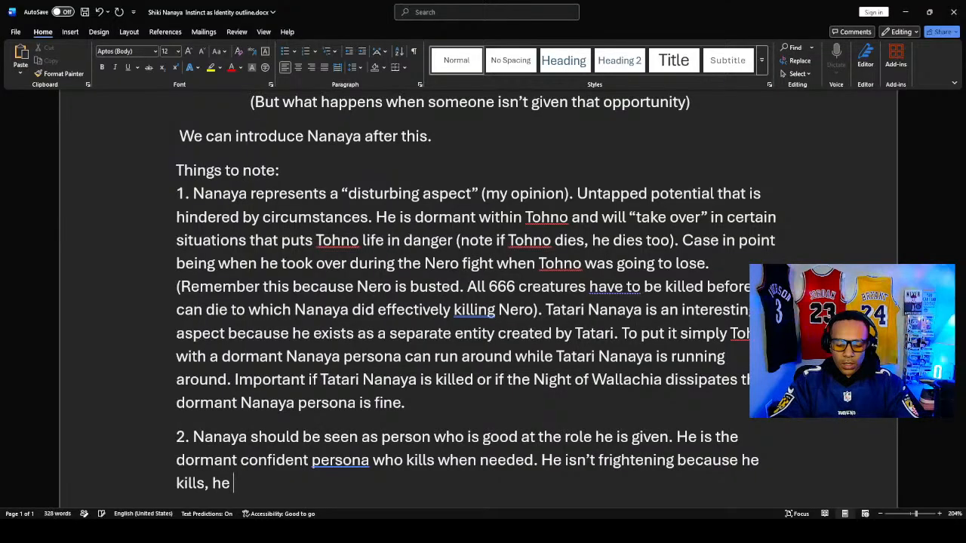
{"action": "type", "text": "is frighten"}
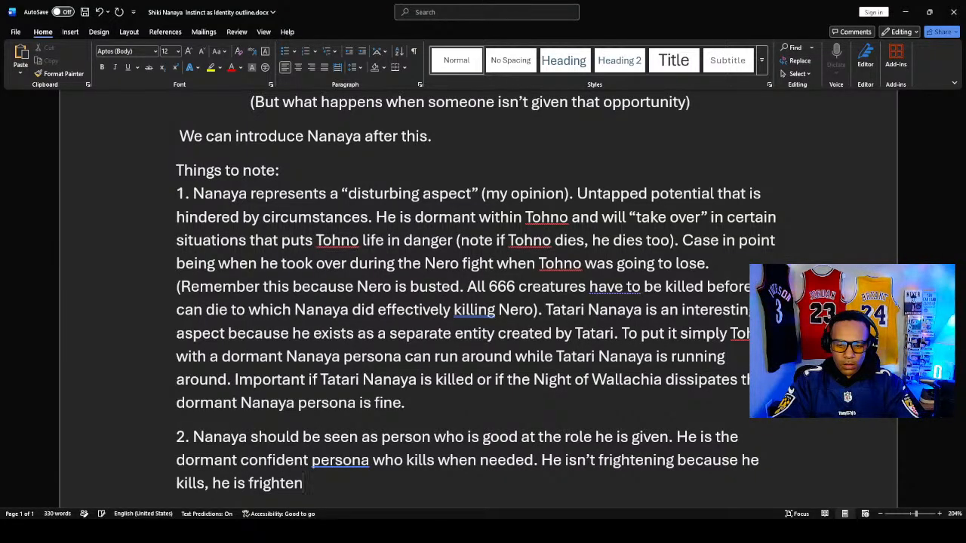
{"action": "type", "text": "ing"}
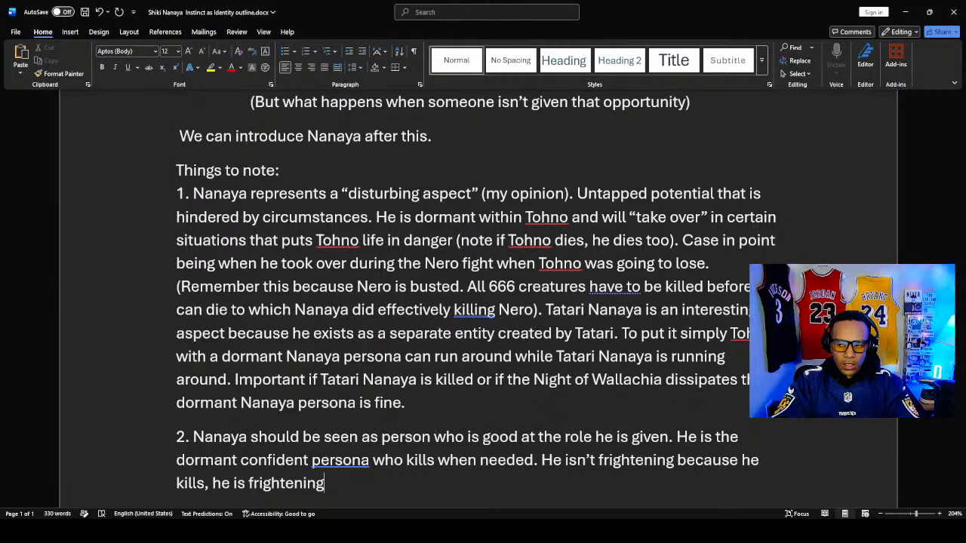
{"action": "type", "text": "bec"}
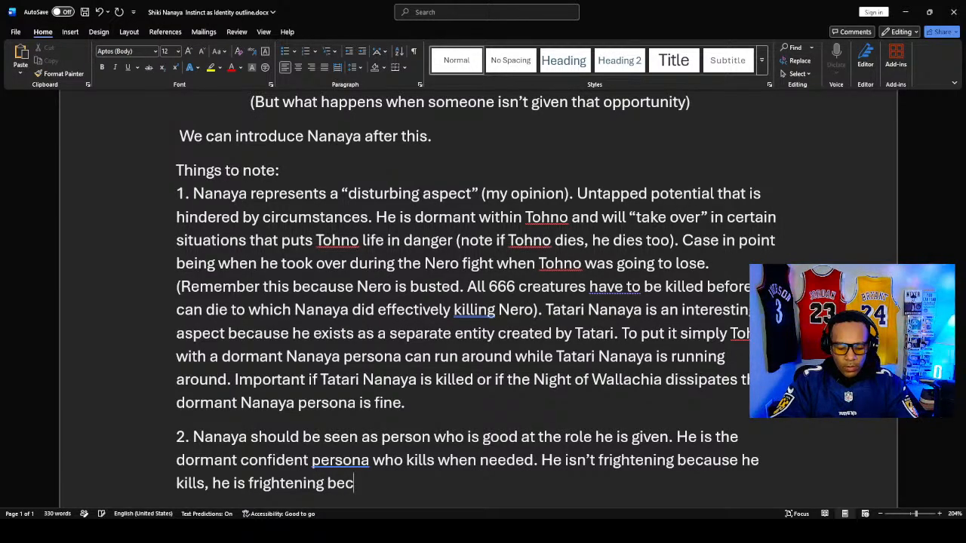
{"action": "type", "text": "omes killi"}
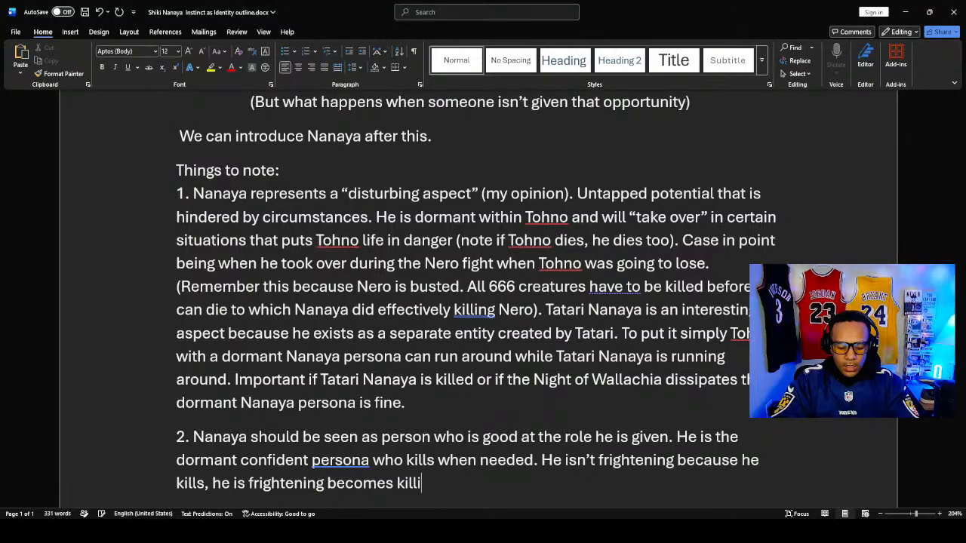
{"action": "type", "text": "ng isn't"}
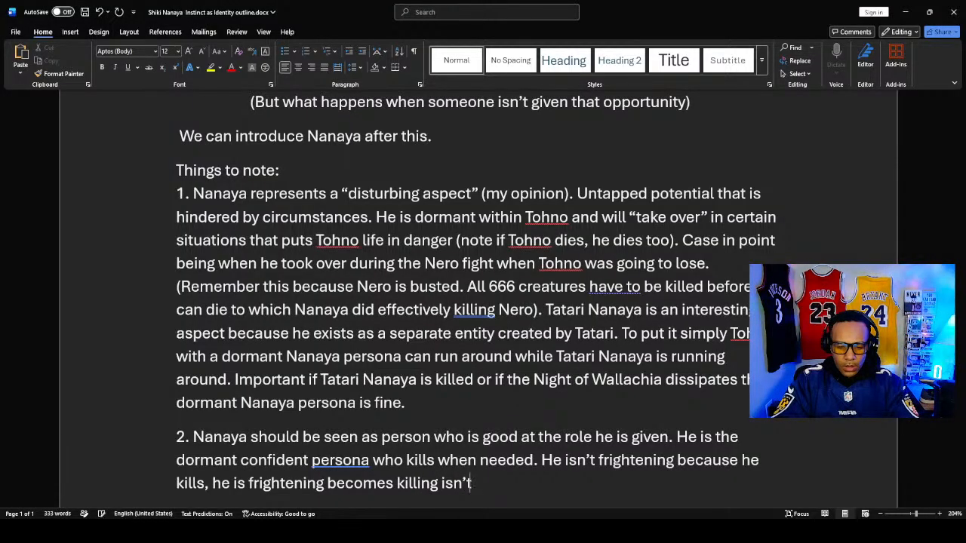
{"action": "type", "text": " some"}
{"action": "key", "text": "BackSpace"}
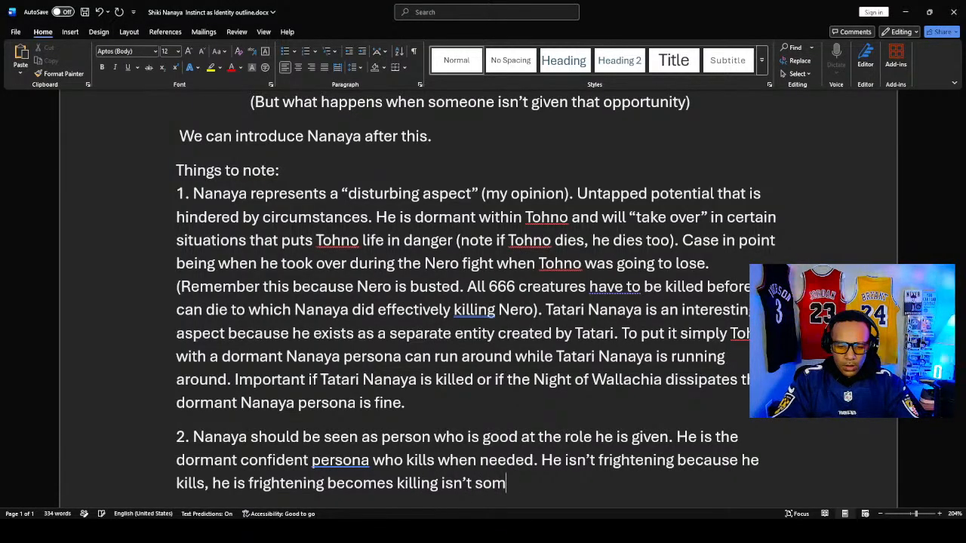
{"action": "key", "text": "BackSpace"}
{"action": "key", "text": "BackSpace"}
{"action": "key", "text": "BackSpace"}
{"action": "key", "text": "BackSpace"}
{"action": "key", "text": "BackSpace"}
{"action": "key", "text": "BackSpace"}
{"action": "key", "text": "BackSpace"}
{"action": "key", "text": "BackSpace"}
{"action": "key", "text": "BackSpace"}
{"action": "key", "text": "BackSpace"}
{"action": "key", "text": "BackSpace"}
{"action": "key", "text": "BackSpace"}
{"action": "key", "text": "BackSpace"}
{"action": "key", "text": "BackSpace"}
{"action": "key", "text": "BackSpace"}
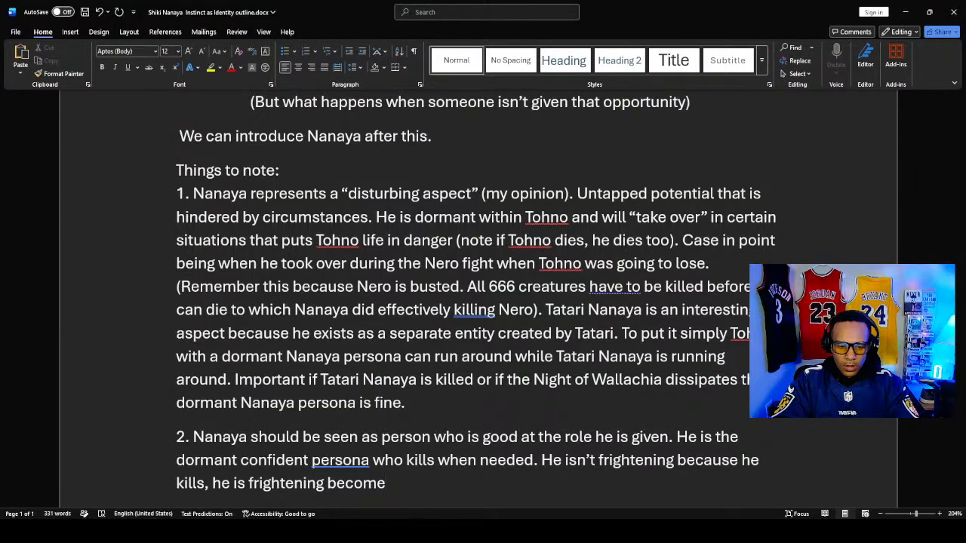
- Change the unfinished clause at the end of note 2 to read "he is frightening because killing"
{"action": "key", "text": "BackSpace"}
{"action": "key", "text": "BackSpace"}
{"action": "key", "text": "BackSpace"}
{"action": "type", "text": "ause "}
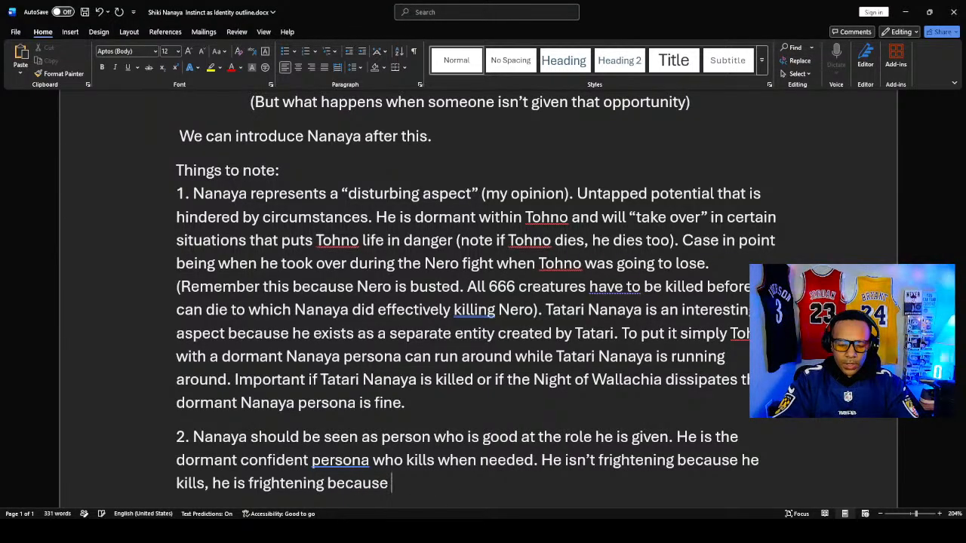
{"action": "type", "text": "killing"}
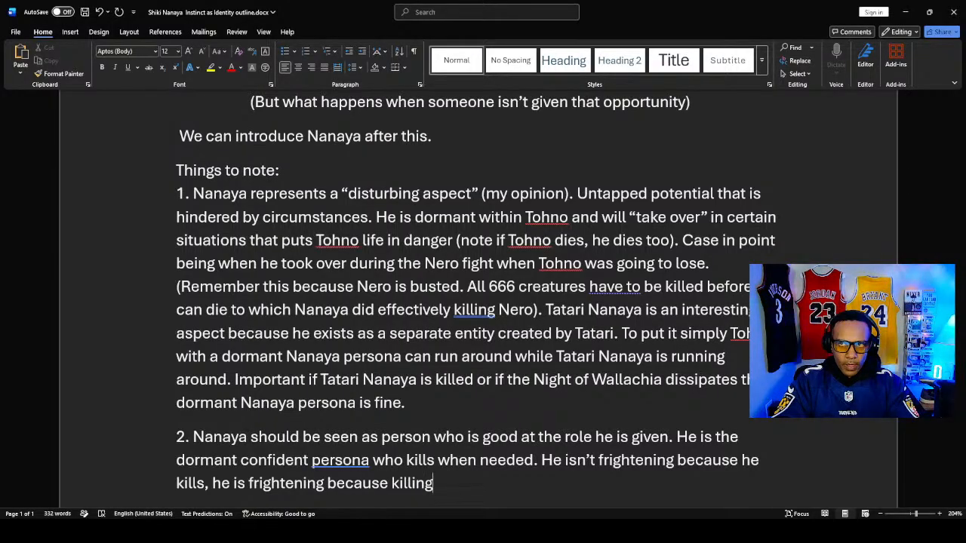
{"action": "type", "text": " i"}
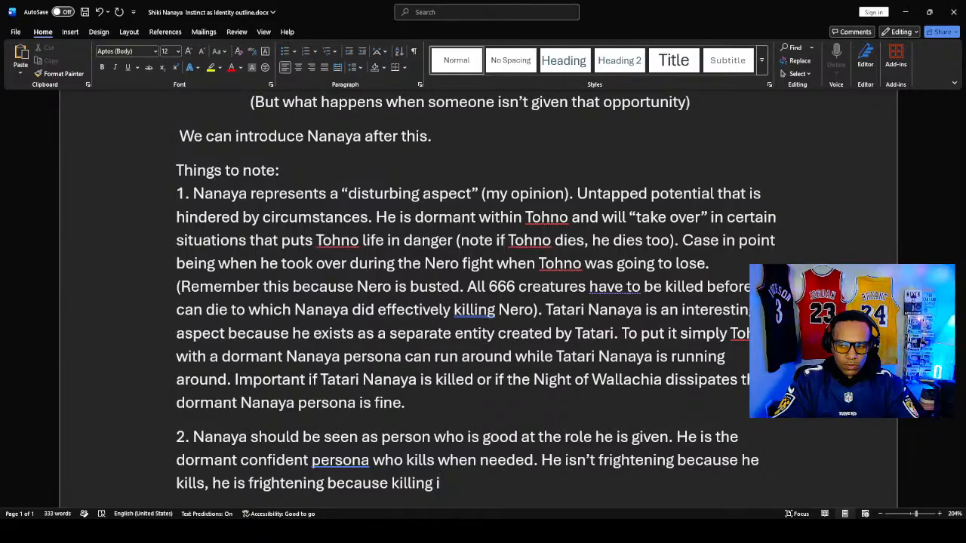
- Try continuing the clause after "because killing" with "is the only", and remove that wording again
{"action": "key", "text": "BackSpace"}
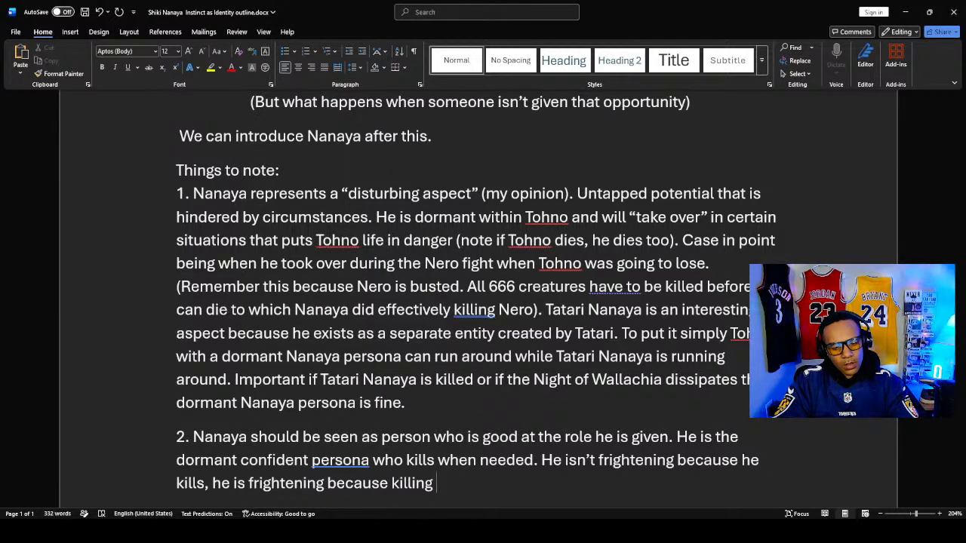
{"action": "type", "text": "is"}
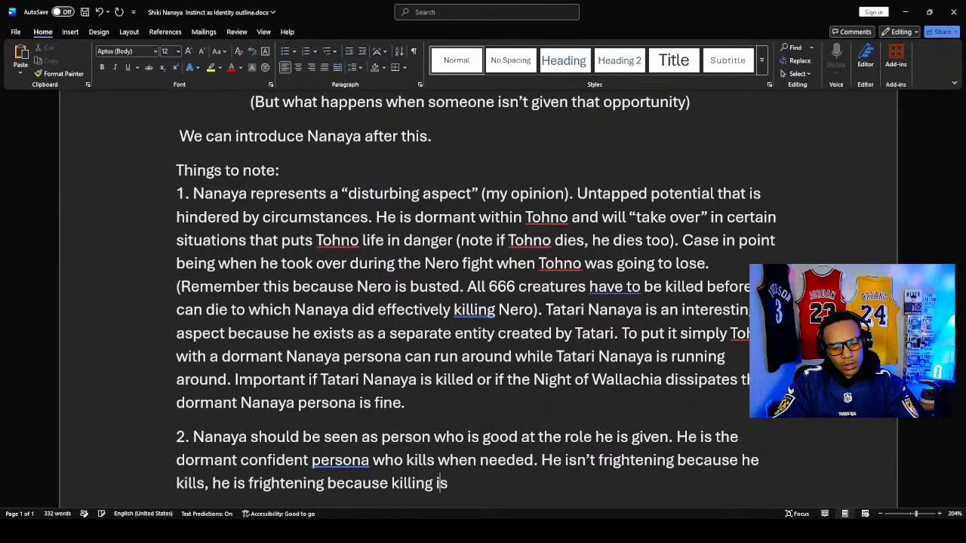
{"action": "type", "text": " the only"}
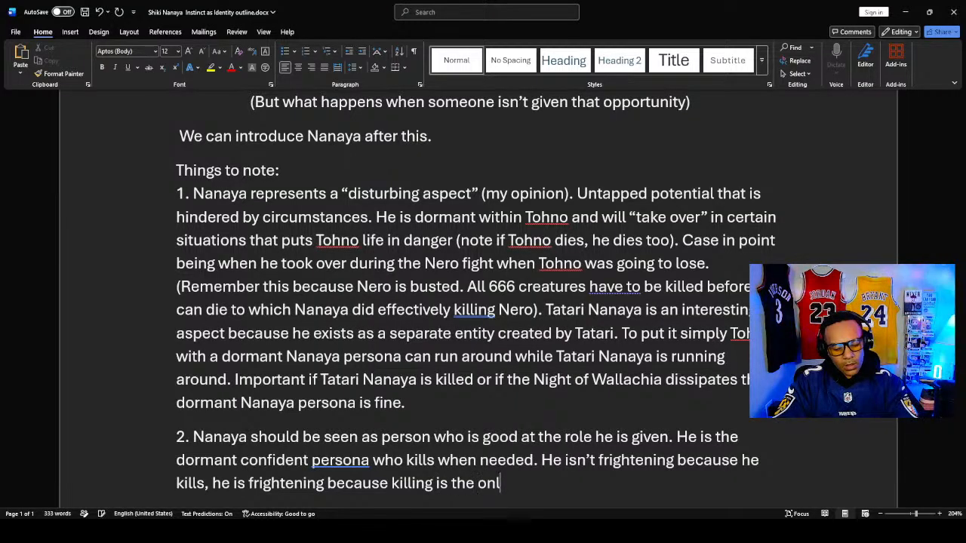
{"action": "key", "text": "BackSpace"}
{"action": "key", "text": "BackSpace"}
{"action": "key", "text": "BackSpace"}
{"action": "key", "text": "BackSpace"}
{"action": "key", "text": "BackSpace"}
{"action": "key", "text": "BackSpace"}
{"action": "key", "text": "BackSpace"}
{"action": "key", "text": "BackSpace"}
{"action": "key", "text": "BackSpace"}
{"action": "key", "text": "BackSpace"}
{"action": "key", "text": "BackSpace"}
{"action": "key", "text": "BackSpace"}
{"action": "key", "text": "BackSpace"}
{"action": "key", "text": "BackSpace"}
{"action": "key", "text": "BackSpace"}
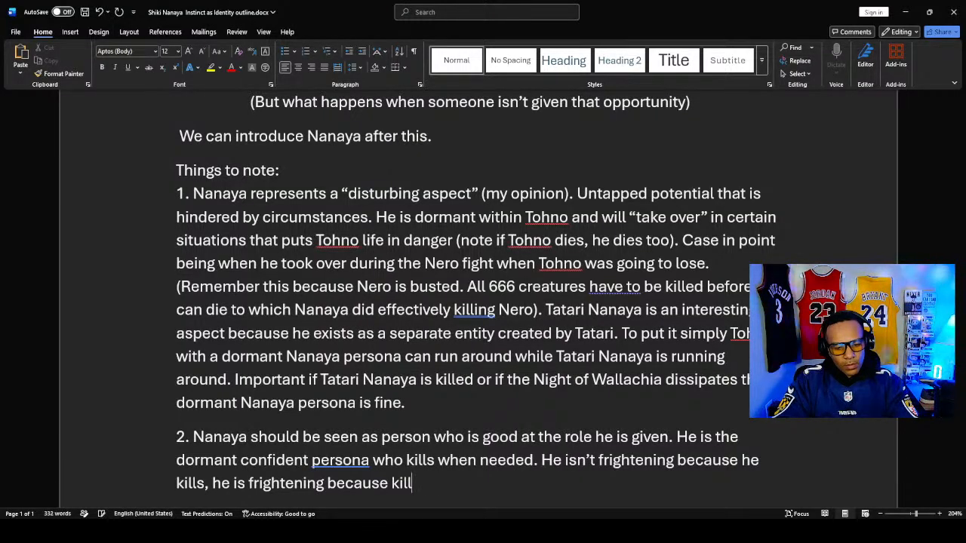
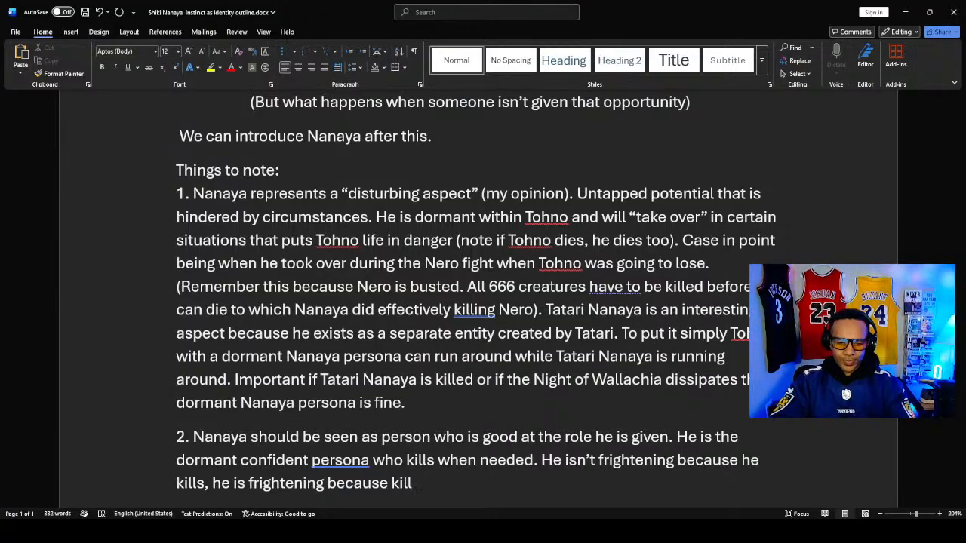
- Replace "killing" at the end of note 2 with "a “murderer” is the identity", so the clause starts "he is frightening because a"
{"action": "key", "text": "BackSpace"}
{"action": "key", "text": "BackSpace"}
{"action": "key", "text": "BackSpace"}
{"action": "key", "text": "BackSpace"}
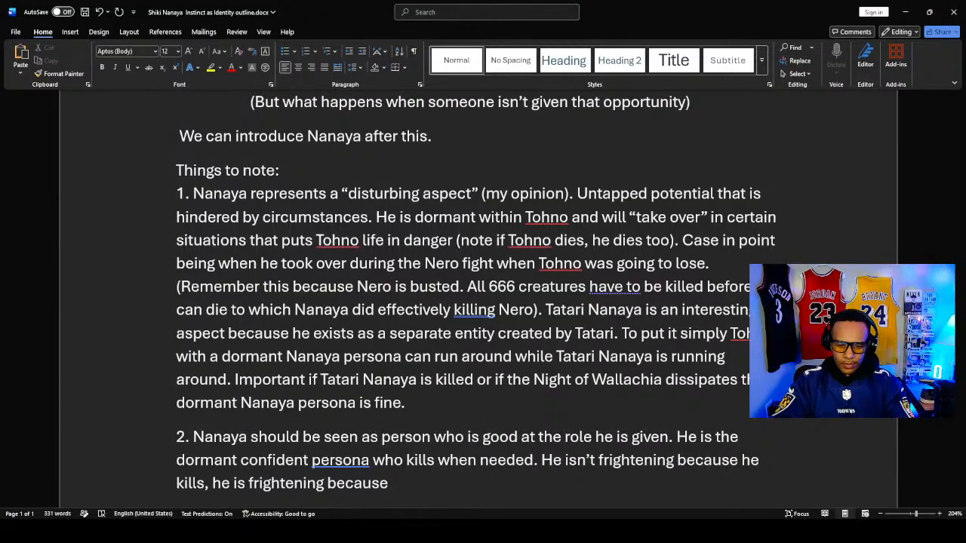
{"action": "type", "text": "a “mur"}
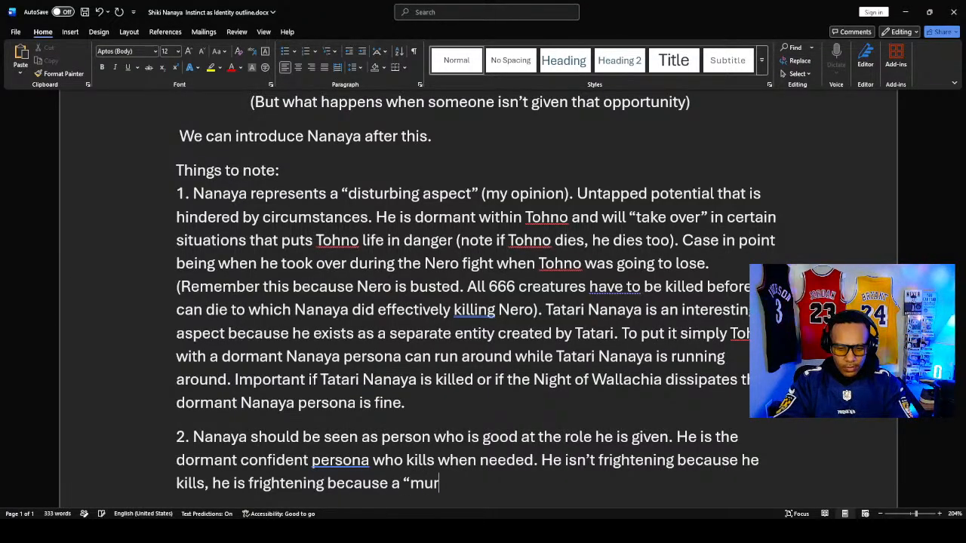
{"action": "type", "text": "derer”"}
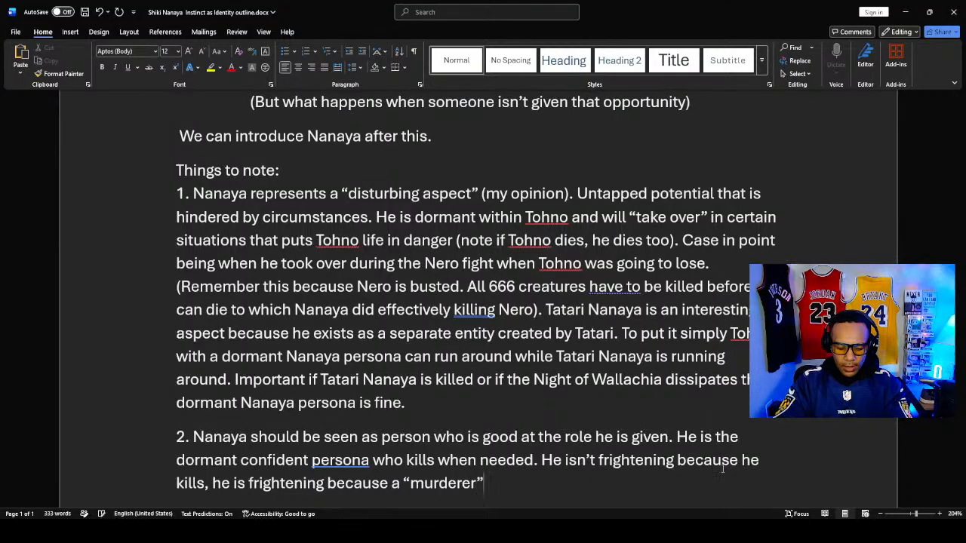
{"action": "type", "text": " is"}
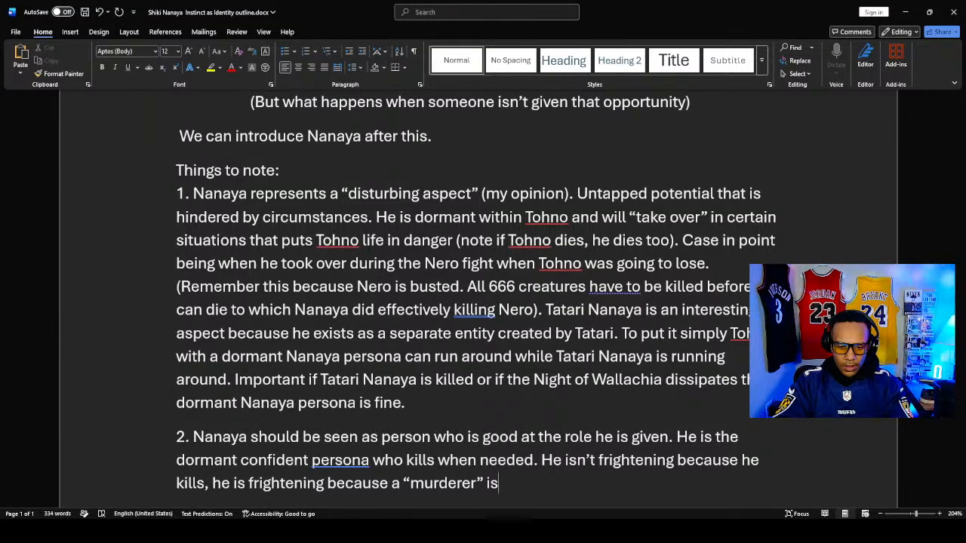
{"action": "type", "text": " the"}
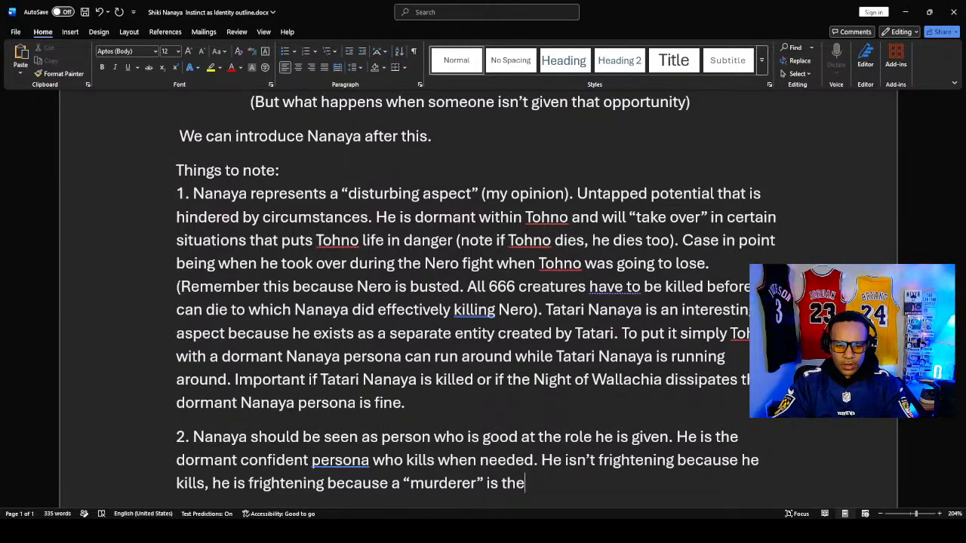
{"action": "type", "text": "id"}
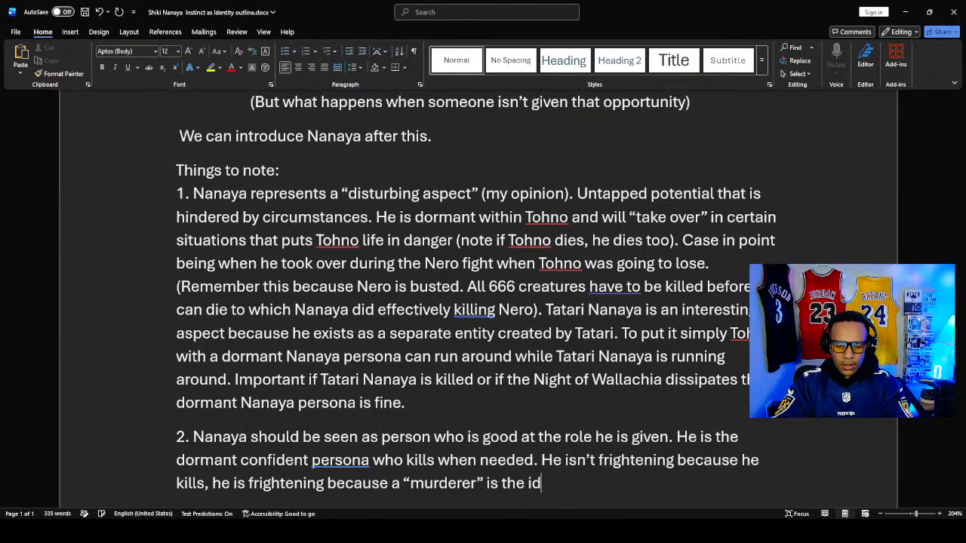
{"action": "key", "text": "BackSpace"}
{"action": "type", "text": "denti"}
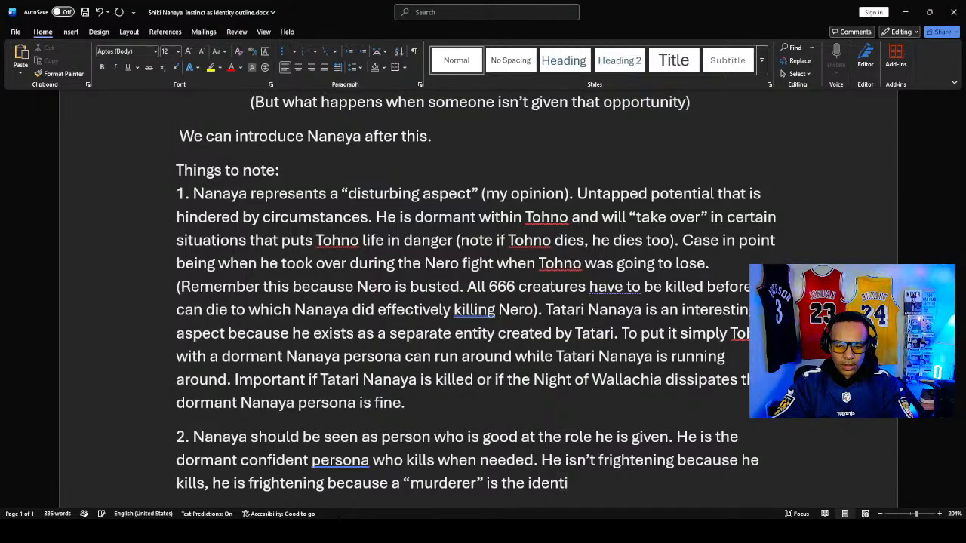
{"action": "type", "text": "ty"}
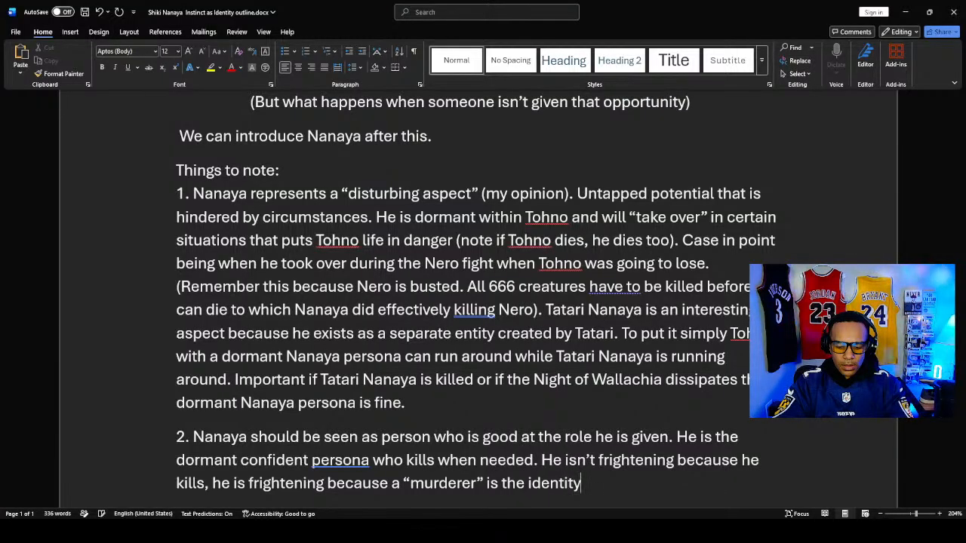
{"action": "type", "text": " he"}
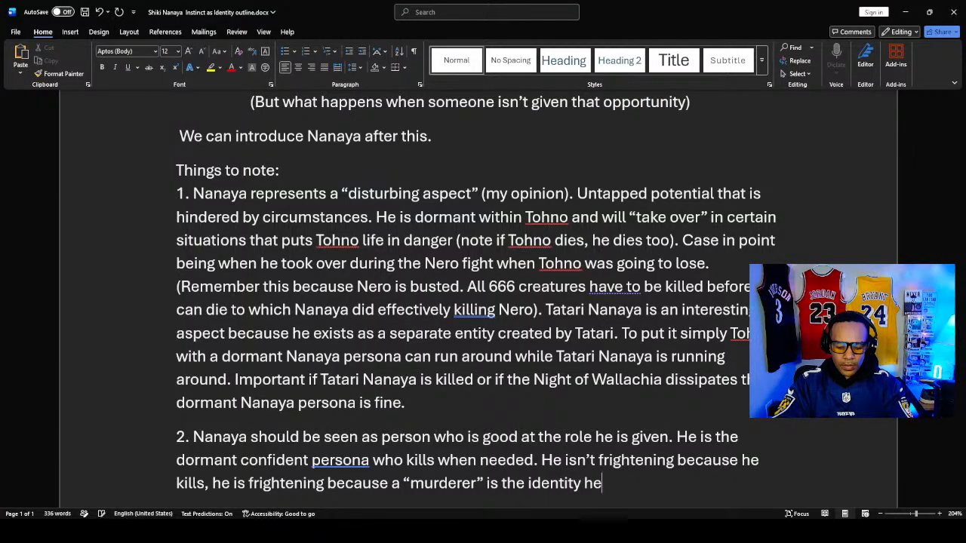
{"action": "type", "text": " given"}
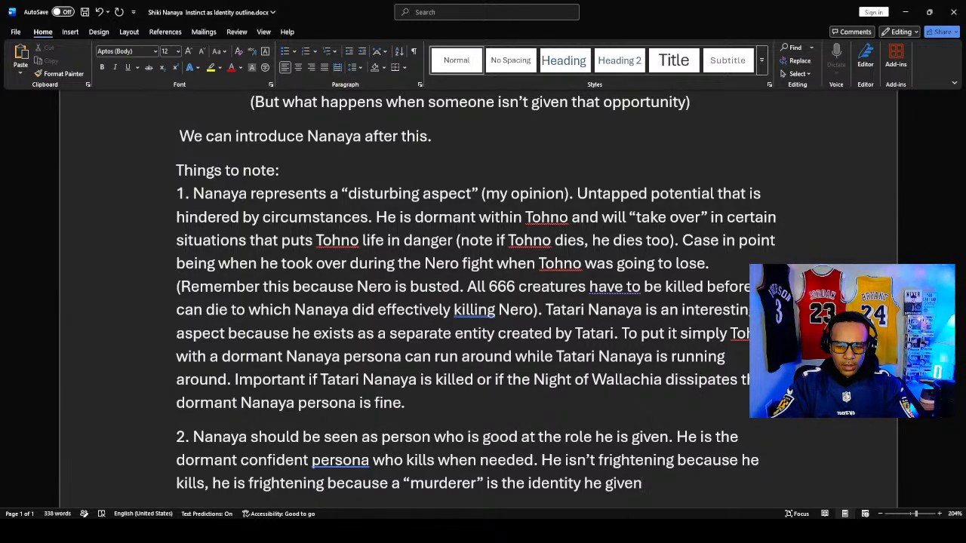
- Finish the clause after "is the identity" in note 2 with "he is given."
{"action": "key", "text": "BackSpace"}
{"action": "key", "text": "BackSpace"}
{"action": "key", "text": "BackSpace"}
{"action": "key", "text": "BackSpace"}
{"action": "key", "text": "BackSpace"}
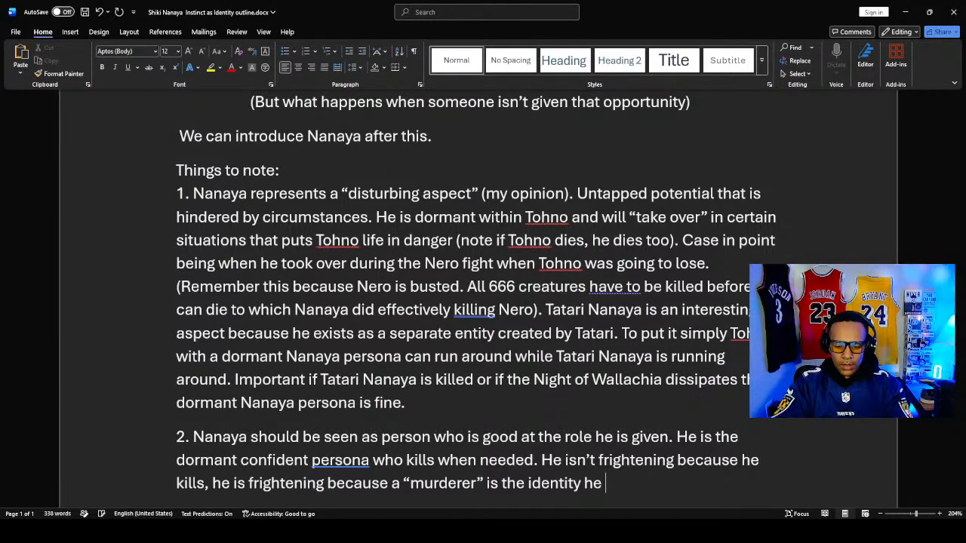
{"action": "type", "text": "is given"}
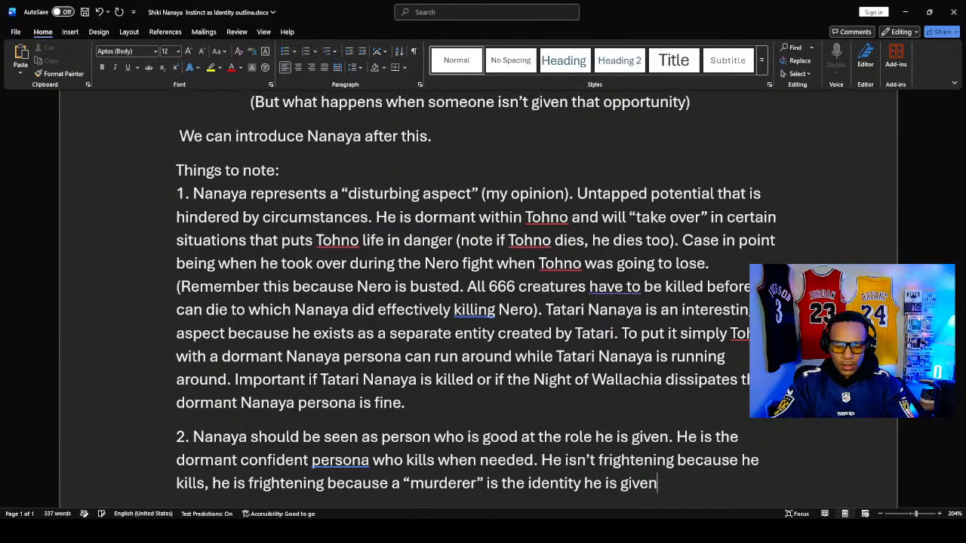
{"action": "type", "text": "."}
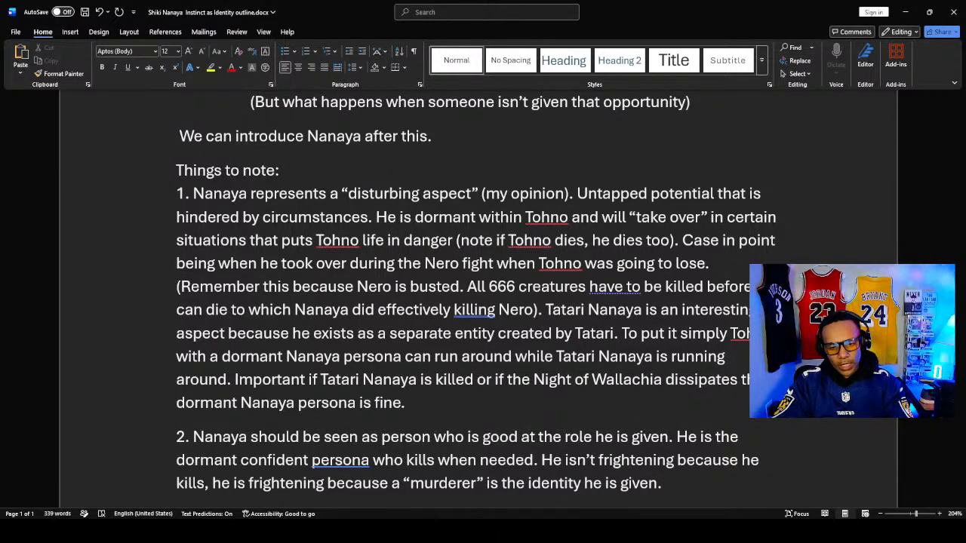
- Remove the wording after "he is frightening" at the end of note 2, including "because"
{"action": "key", "text": "BackSpace"}
{"action": "key", "text": "BackSpace"}
{"action": "key", "text": "BackSpace"}
{"action": "key", "text": "BackSpace"}
{"action": "key", "text": "BackSpace"}
{"action": "key", "text": "BackSpace"}
{"action": "key", "text": "BackSpace"}
{"action": "key", "text": "BackSpace"}
{"action": "key", "text": "BackSpace"}
{"action": "key", "text": "BackSpace"}
{"action": "key", "text": "BackSpace"}
{"action": "key", "text": "BackSpace"}
{"action": "key", "text": "BackSpace"}
{"action": "key", "text": "BackSpace"}
{"action": "key", "text": "BackSpace"}
{"action": "key", "text": "BackSpace"}
{"action": "key", "text": "BackSpace"}
{"action": "key", "text": "BackSpace"}
{"action": "key", "text": "BackSpace"}
{"action": "key", "text": "BackSpace"}
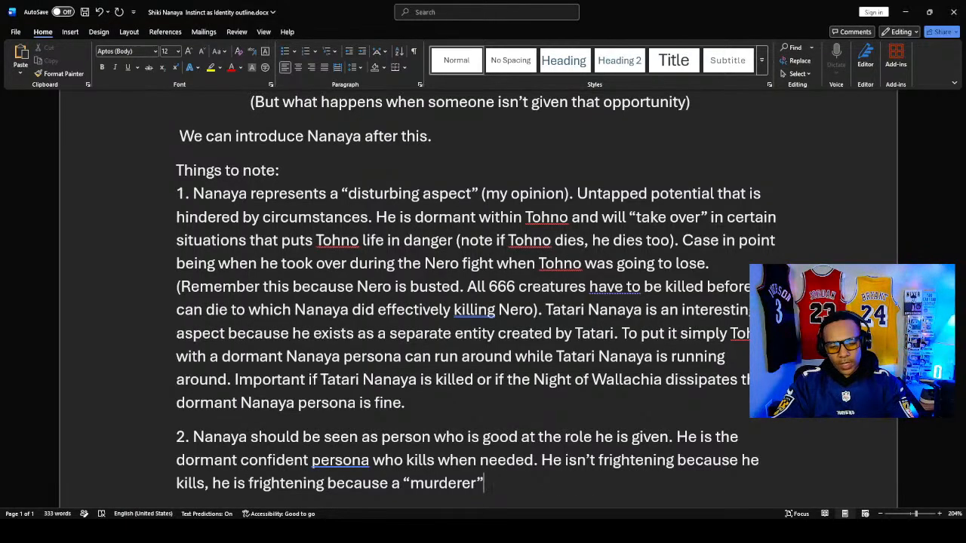
{"action": "key", "text": "BackSpace"}
{"action": "key", "text": "BackSpace"}
{"action": "key", "text": "BackSpace"}
{"action": "key", "text": "BackSpace"}
{"action": "key", "text": "BackSpace"}
{"action": "key", "text": "BackSpace"}
{"action": "key", "text": "BackSpace"}
{"action": "key", "text": "BackSpace"}
{"action": "key", "text": "BackSpace"}
{"action": "key", "text": "BackSpace"}
{"action": "key", "text": "BackSpace"}
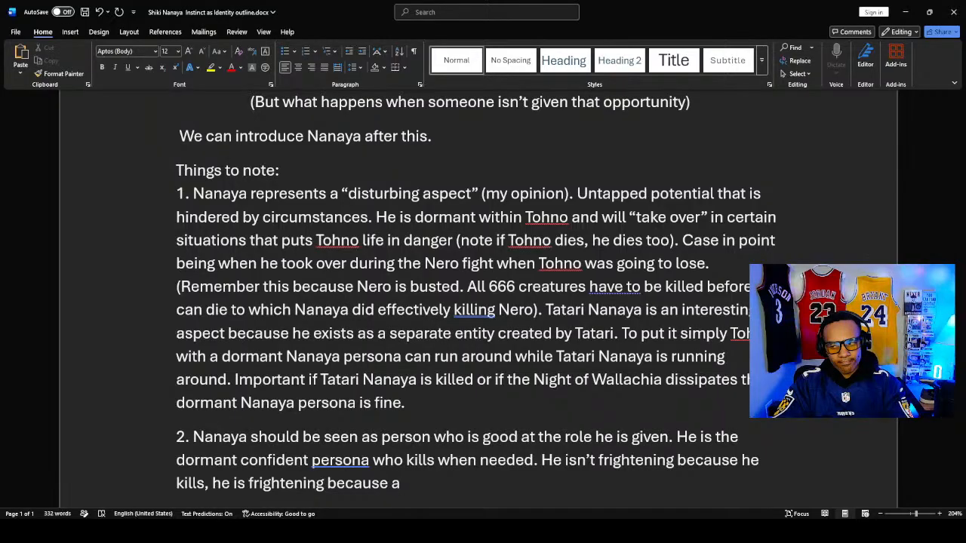
{"action": "key", "text": "BackSpace"}
{"action": "key", "text": "BackSpace"}
{"action": "key", "text": "BackSpace"}
{"action": "key", "text": "BackSpace"}
{"action": "key", "text": "BackSpace"}
{"action": "key", "text": "BackSpace"}
{"action": "key", "text": "BackSpace"}
{"action": "key", "text": "BackSpace"}
{"action": "key", "text": "BackSpace"}
{"action": "key", "text": "BackSpace"}
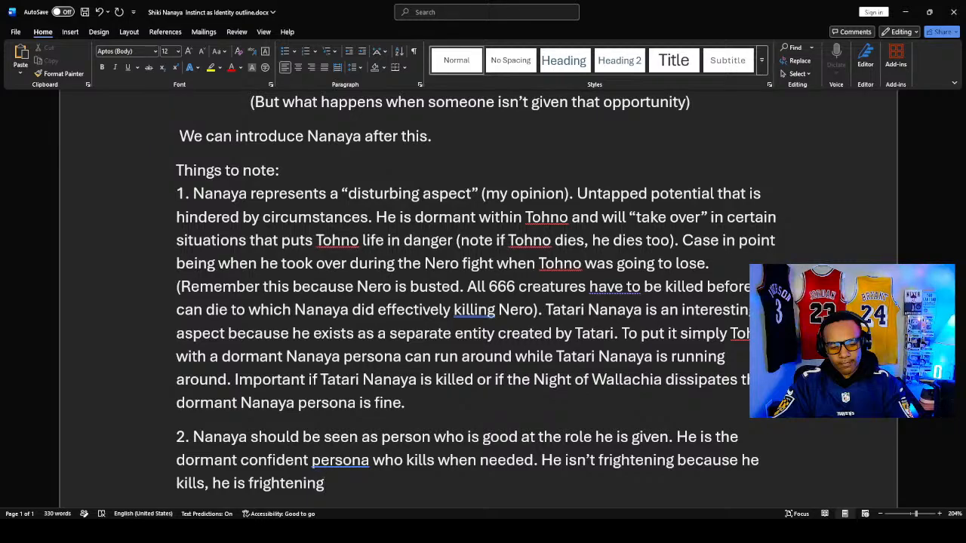
- Continue the clause after "he is frightening" in note 2 with "because “killing” isn’t something he choose"
{"action": "type", "text": "becays"}
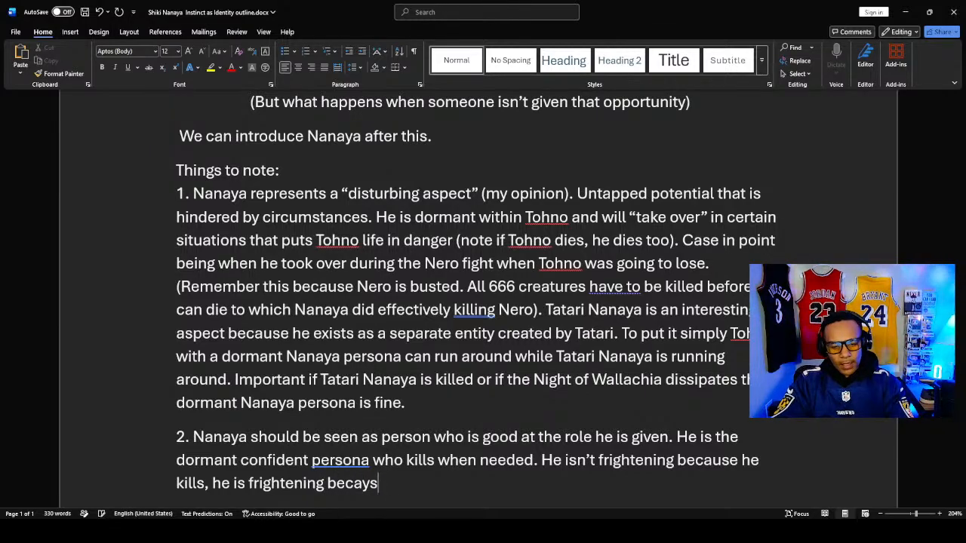
{"action": "key", "text": "BackSpace"}
{"action": "key", "text": "BackSpace"}
{"action": "type", "text": "ys"}
{"action": "key", "text": "BackSpace"}
{"action": "key", "text": "BackSpace"}
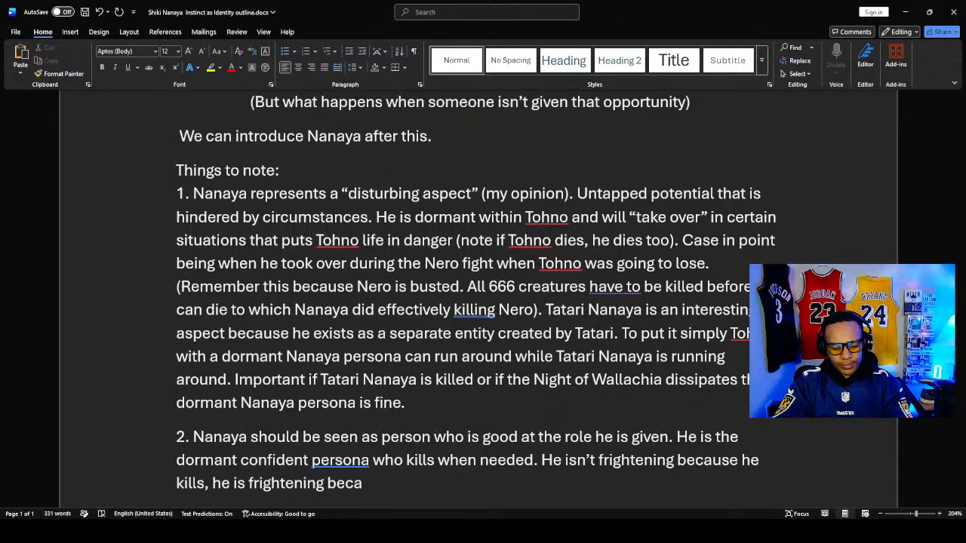
{"action": "type", "text": "use “kil"}
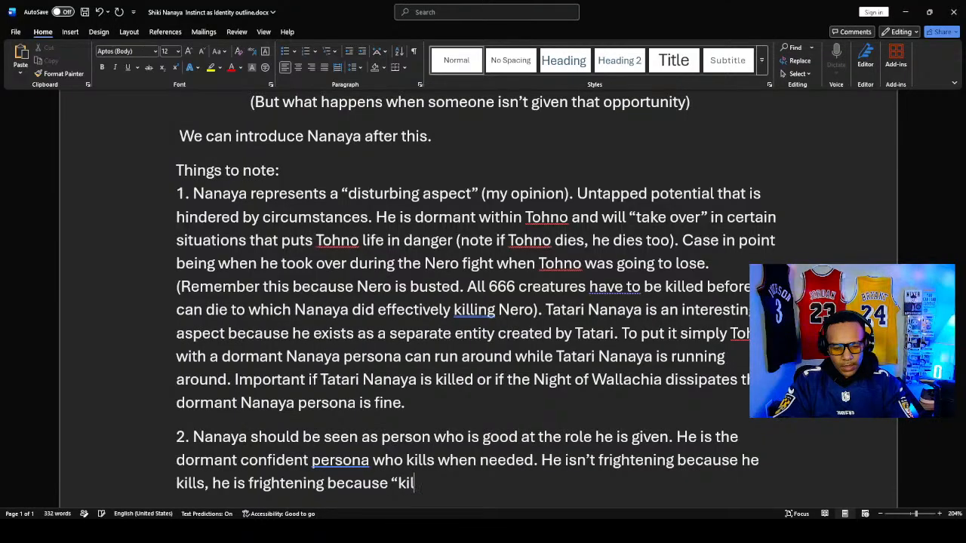
{"action": "type", "text": "ling”"}
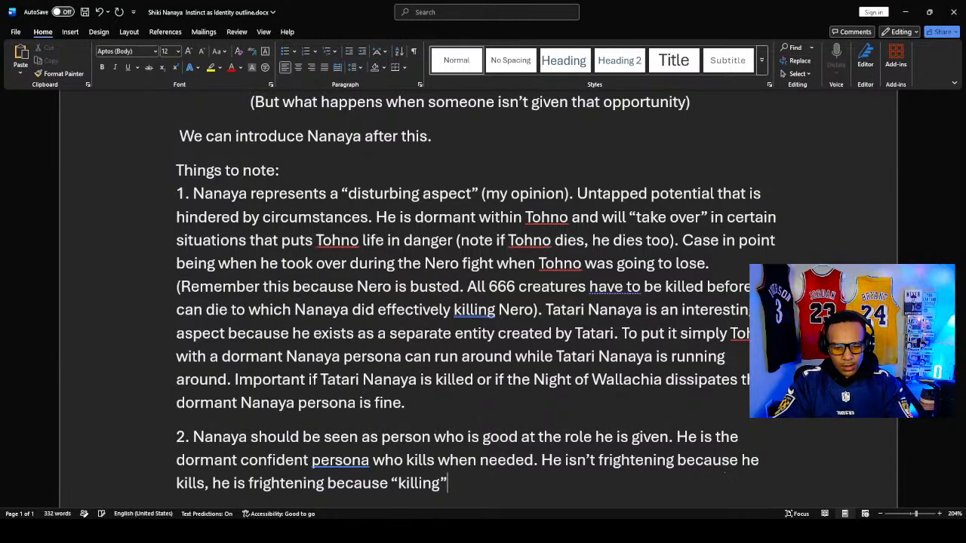
{"action": "type", "text": " isn’t s"}
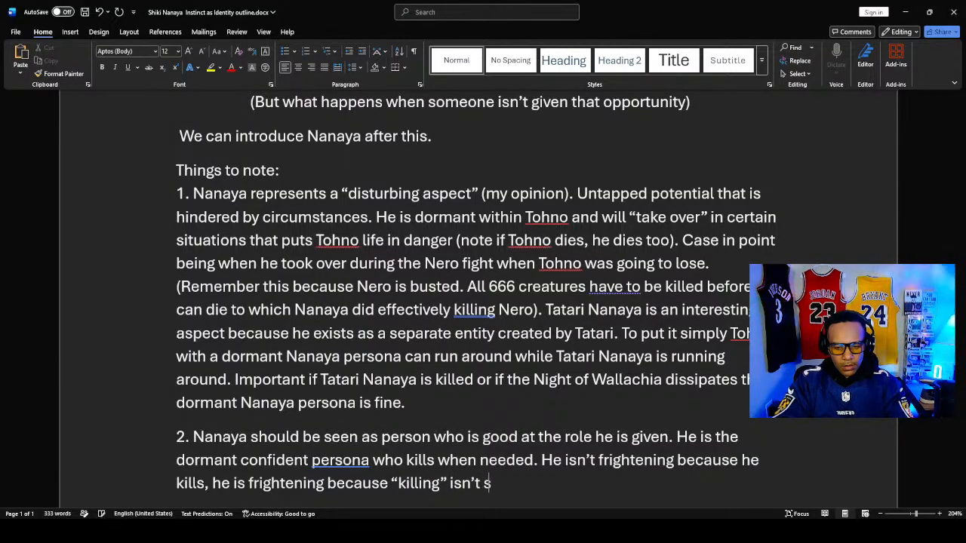
{"action": "type", "text": "omething "}
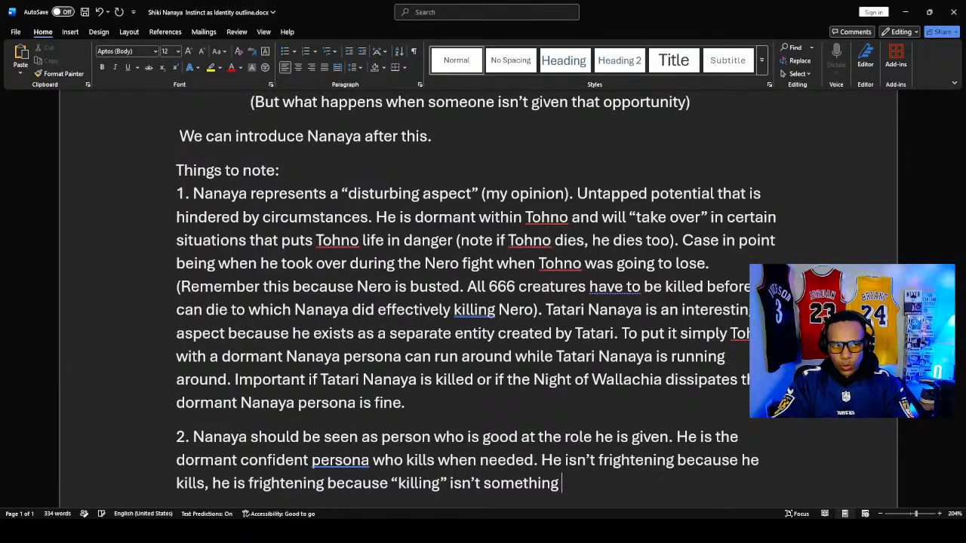
{"action": "type", "text": "he choo"}
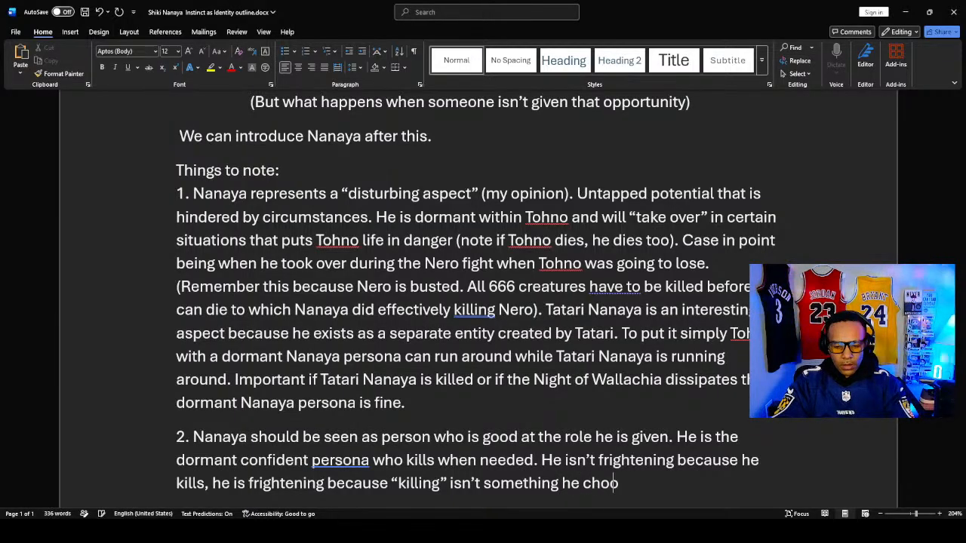
{"action": "type", "text": "se"}
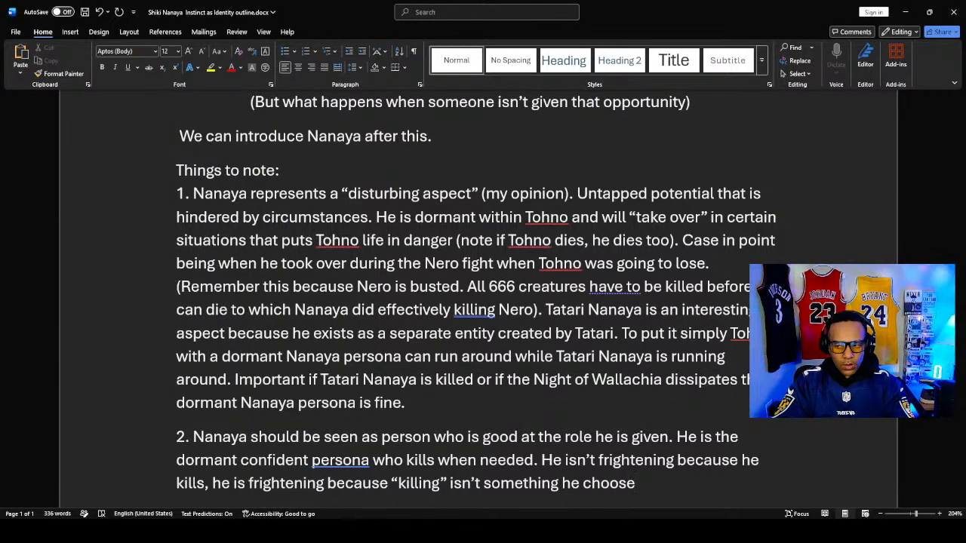
{"action": "type", "text": ". It t"}
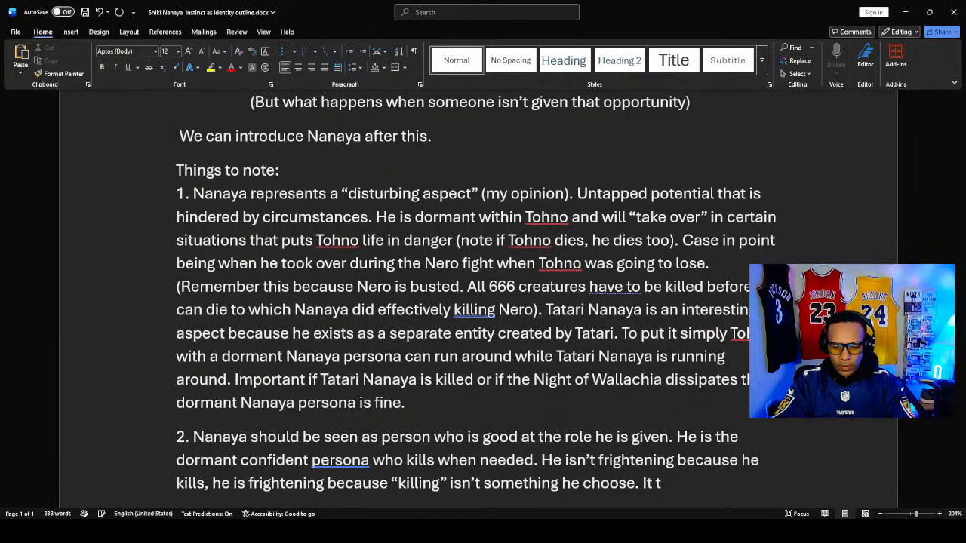
- End that sentence with a period and add "It’s the only identity the world gave him" to note 2
{"action": "key", "text": "BackSpace"}
{"action": "key", "text": "BackSpace"}
{"action": "type", "text": "'s the on"}
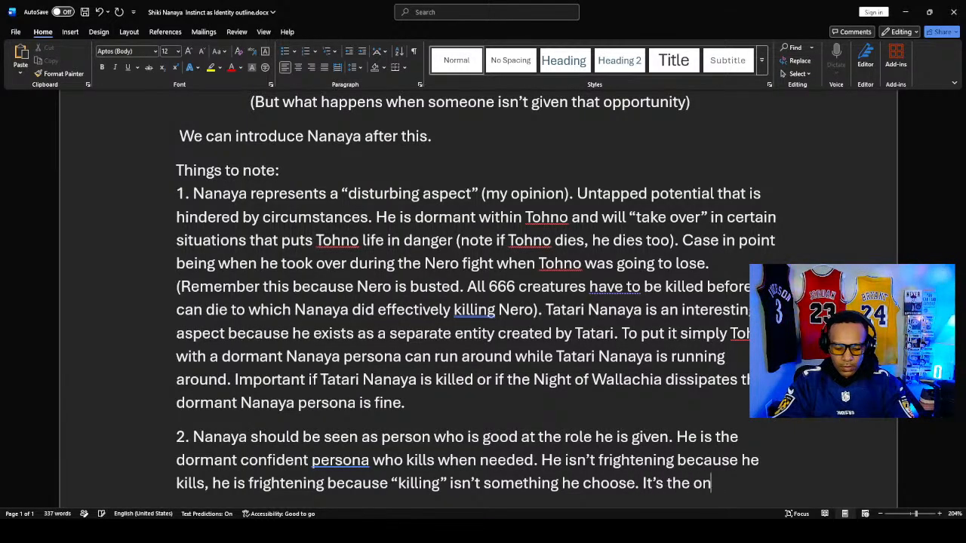
{"action": "type", "text": "ly identity t"}
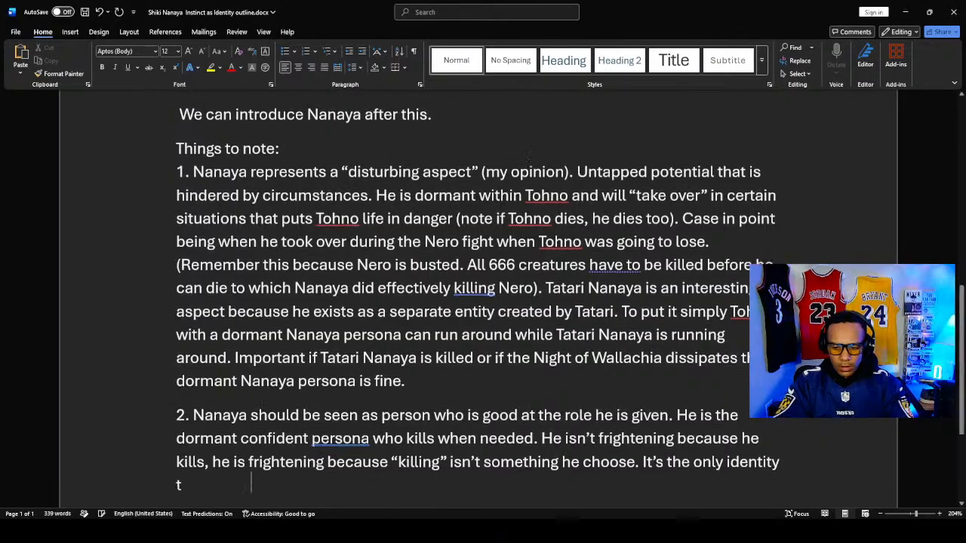
{"action": "type", "text": "he worlfd"}
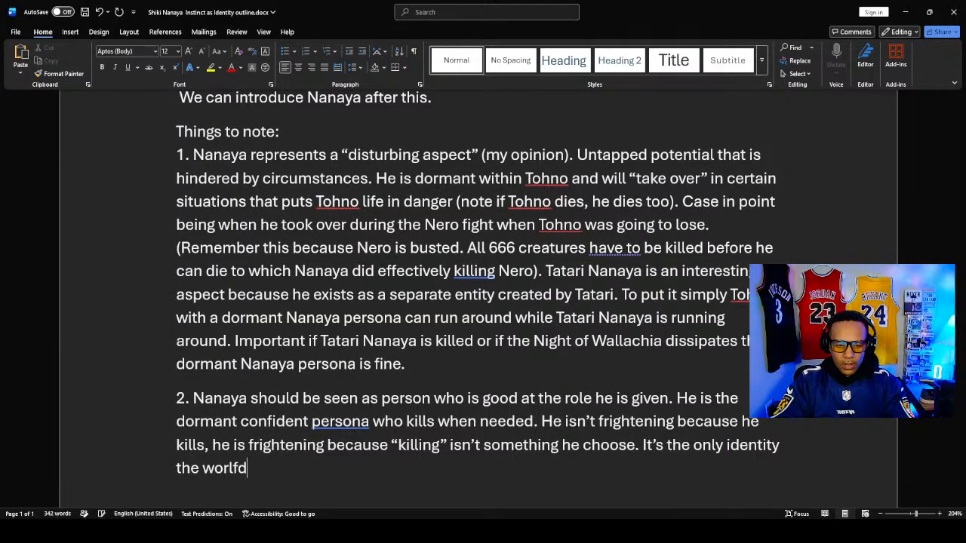
{"action": "key", "text": "BackSpace"}
{"action": "key", "text": "BackSpace"}
{"action": "type", "text": "d gav"}
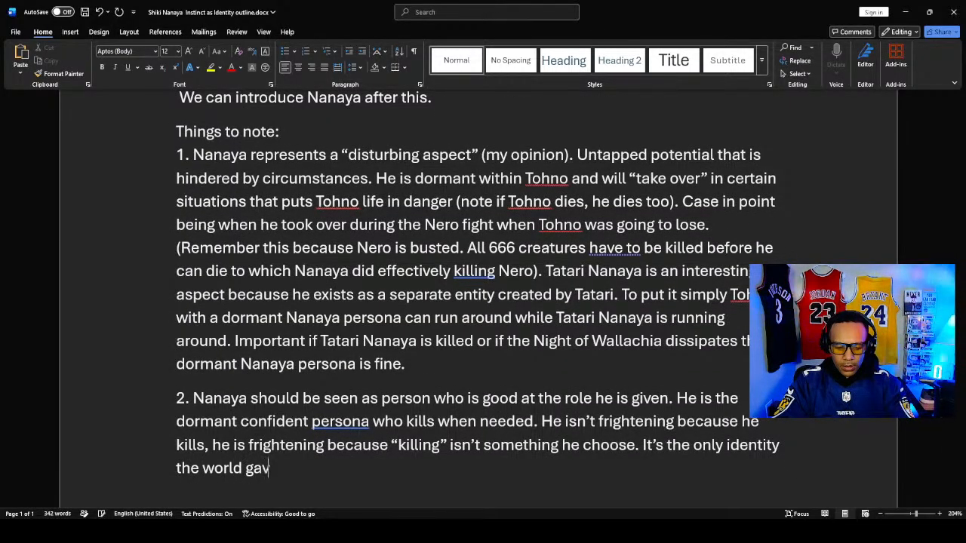
{"action": "type", "text": "e hime"}
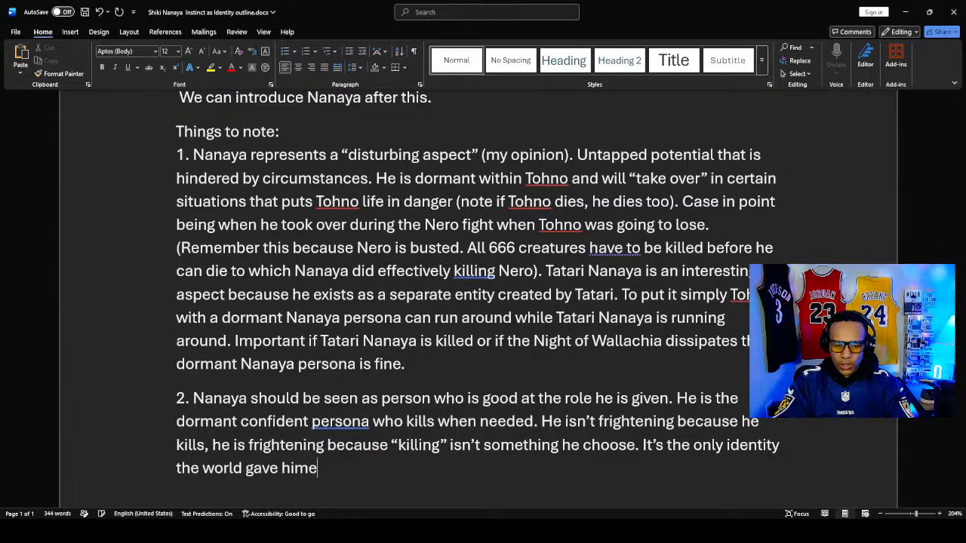
{"action": "key", "text": "BackSpace"}
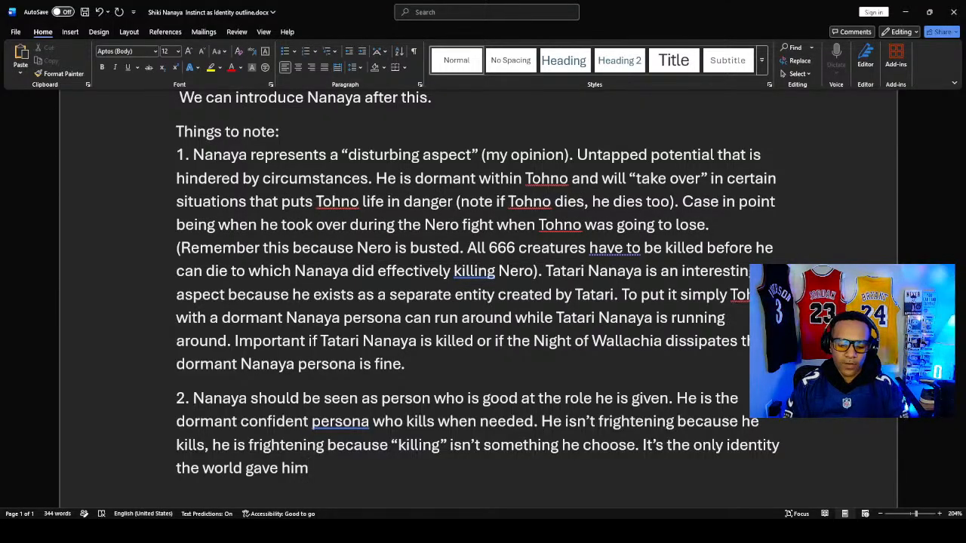
- End the last sentence of note 2 with a period and open a parenthetical remark with "(But"
{"action": "type", "text": ". But"}
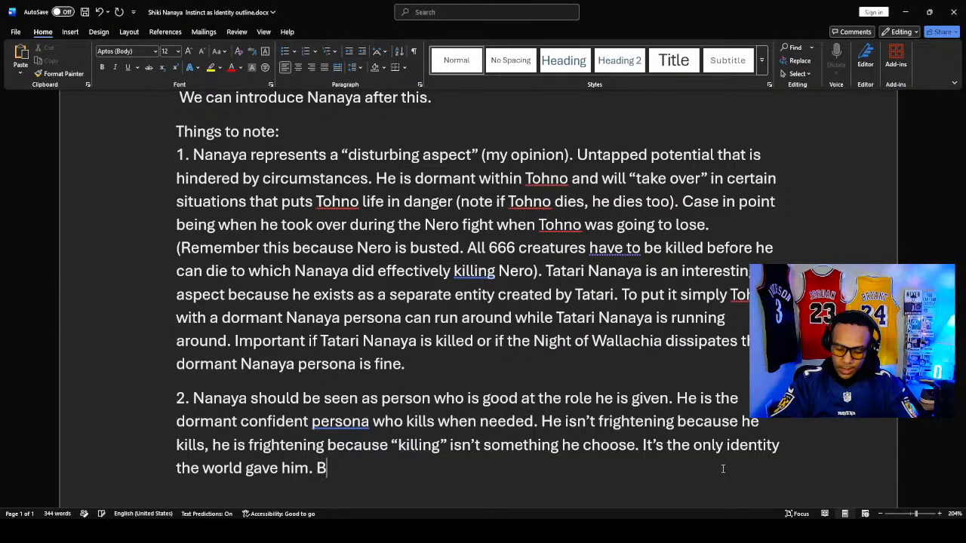
{"action": "key", "text": "BackSpace"}
{"action": "key", "text": "BackSpace"}
{"action": "key", "text": "BackSpace"}
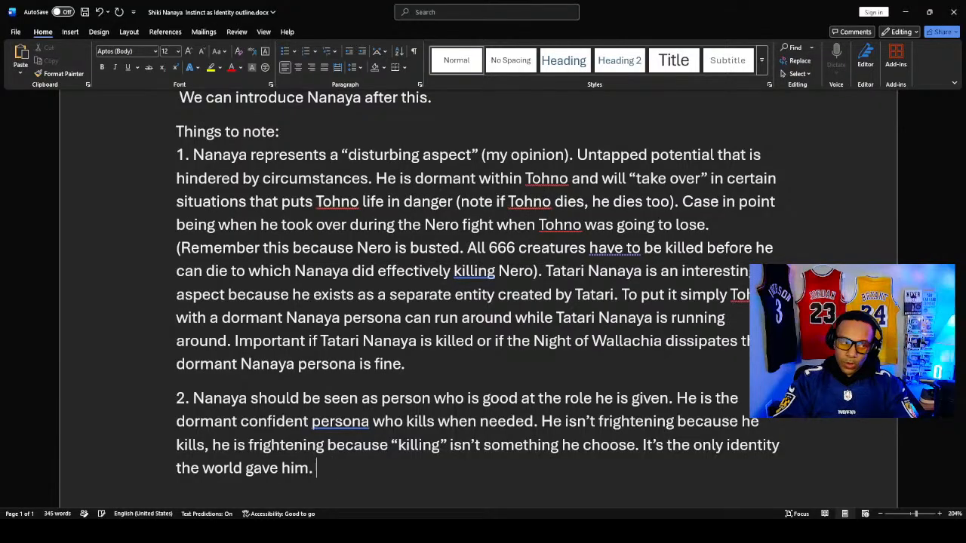
{"action": "type", "text": "(But h"}
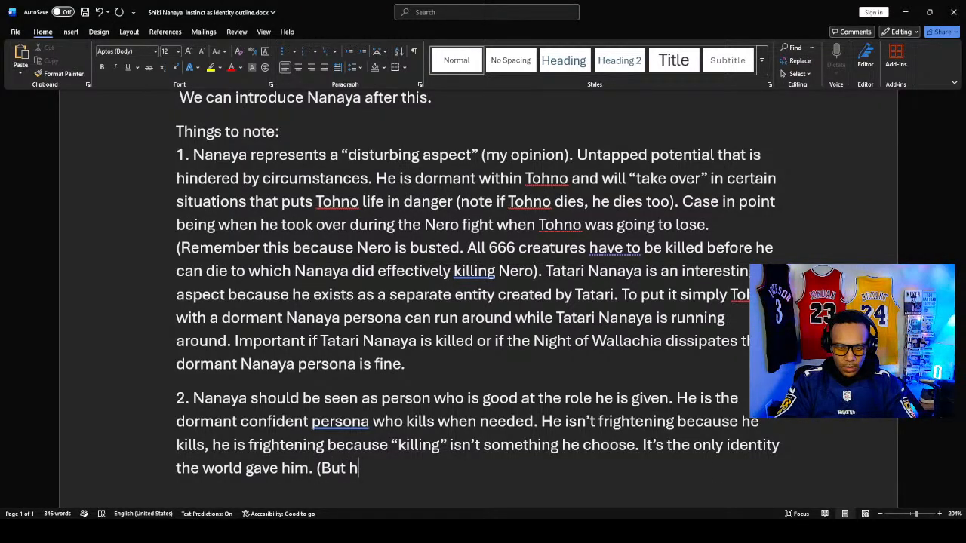
{"action": "type", "text": " i"}
{"action": "key", "text": "BackSpace"}
{"action": "key", "text": "BackSpace"}
{"action": "key", "text": "BackSpace"}
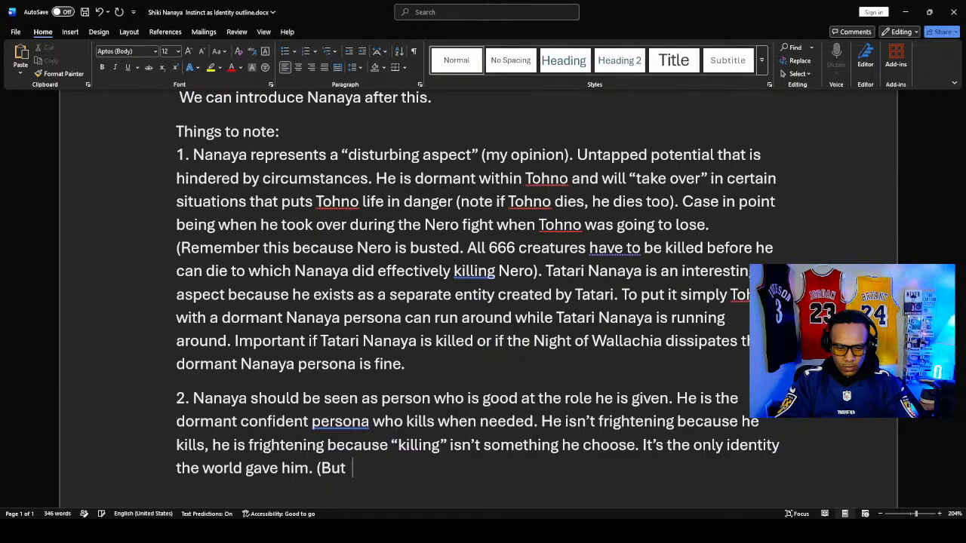
- Continue the parenthetical remark in note 2 with "it should be noted that he"
{"action": "type", "text": "it sho"}
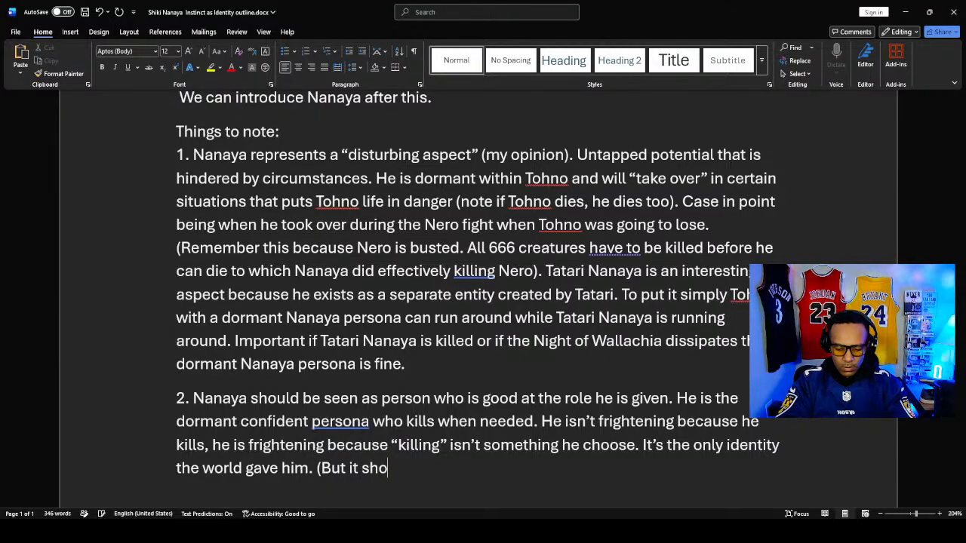
{"action": "type", "text": "uld be n"}
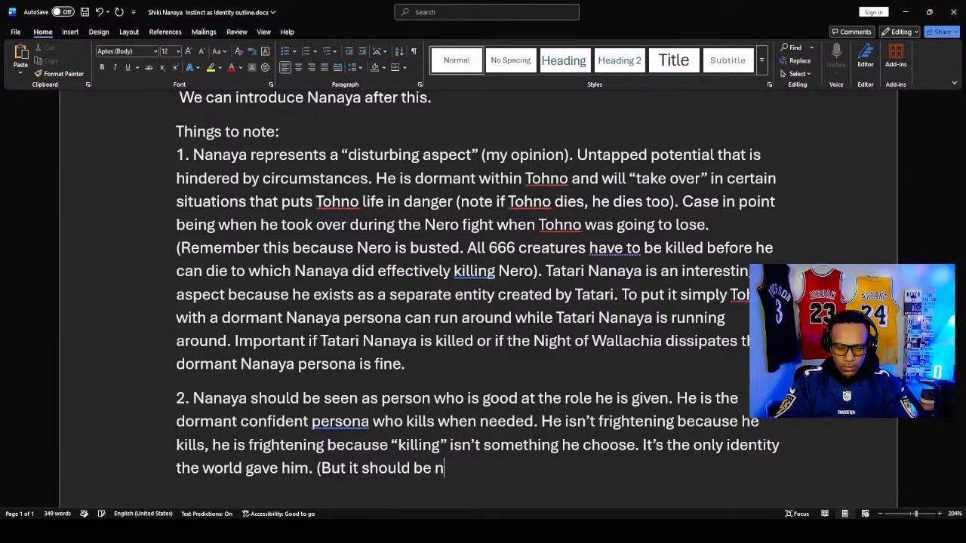
{"action": "type", "text": "oted the"}
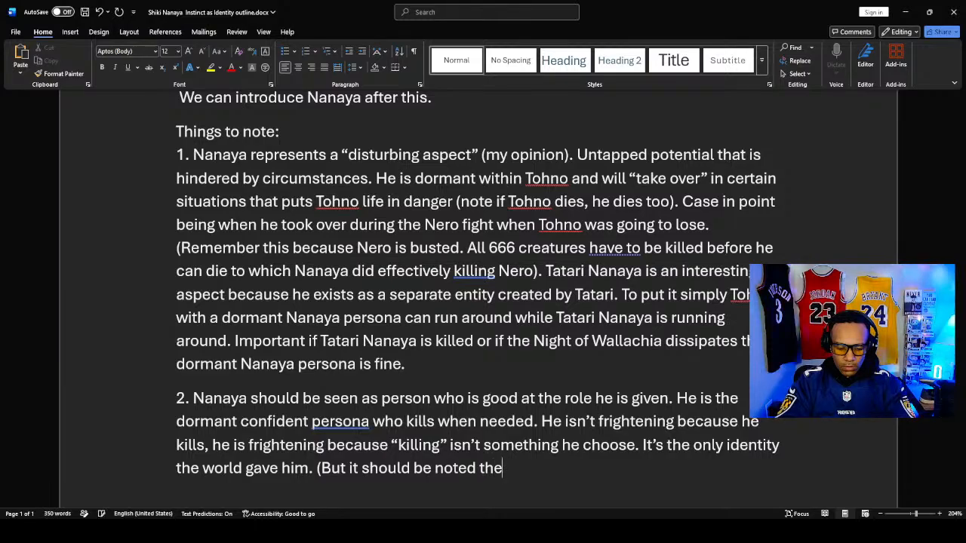
{"action": "key", "text": "BackSpace"}
{"action": "type", "text": "at he"}
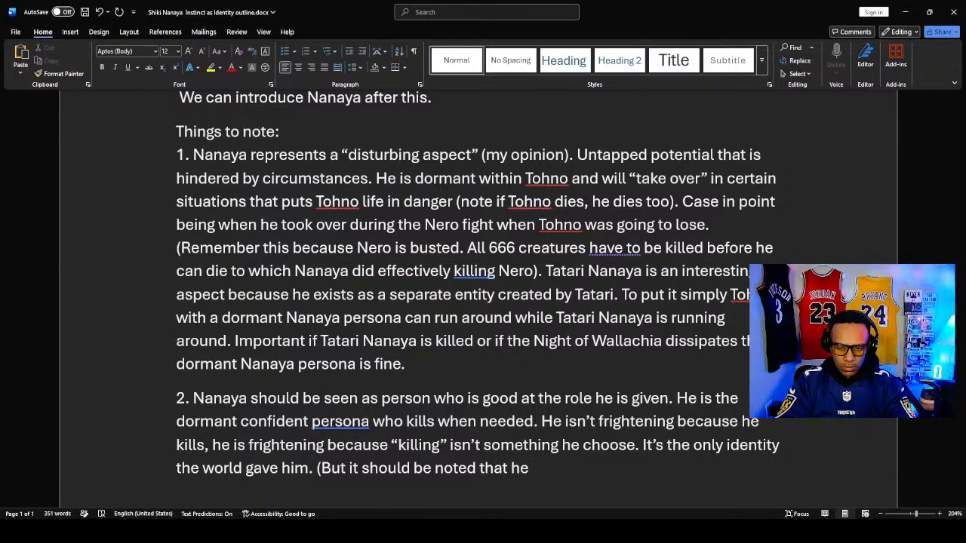
{"action": "type", "text": " did set out th"}
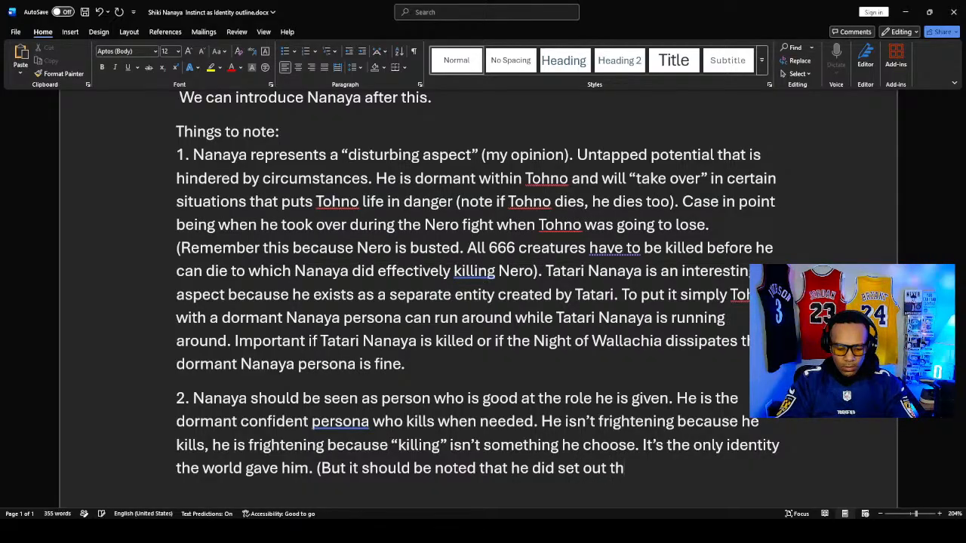
- Add "did set out to kill Arcueid" to the parenthetical remark in note 2
{"action": "key", "text": "BackSpace"}
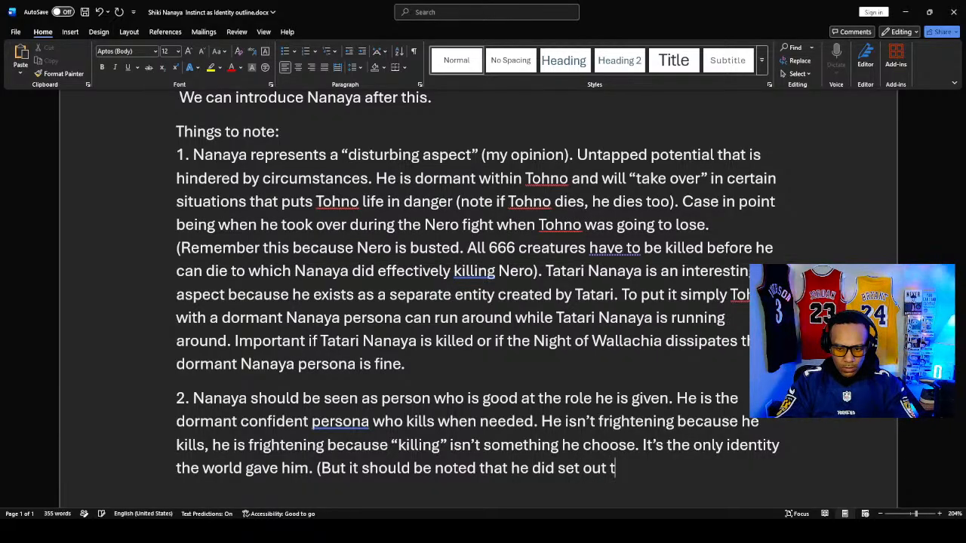
{"action": "type", "text": "o kill Arcueid"}
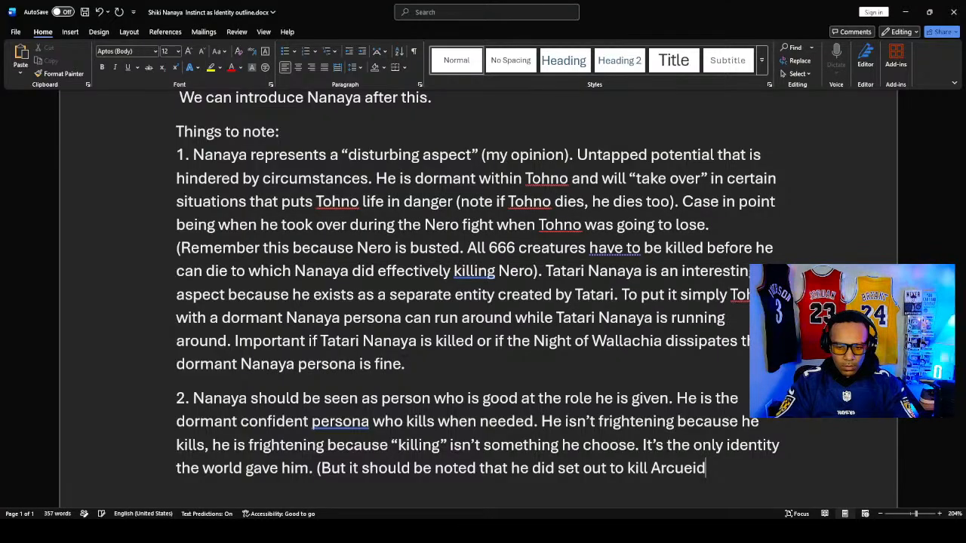
{"action": "type", "text": " i"}
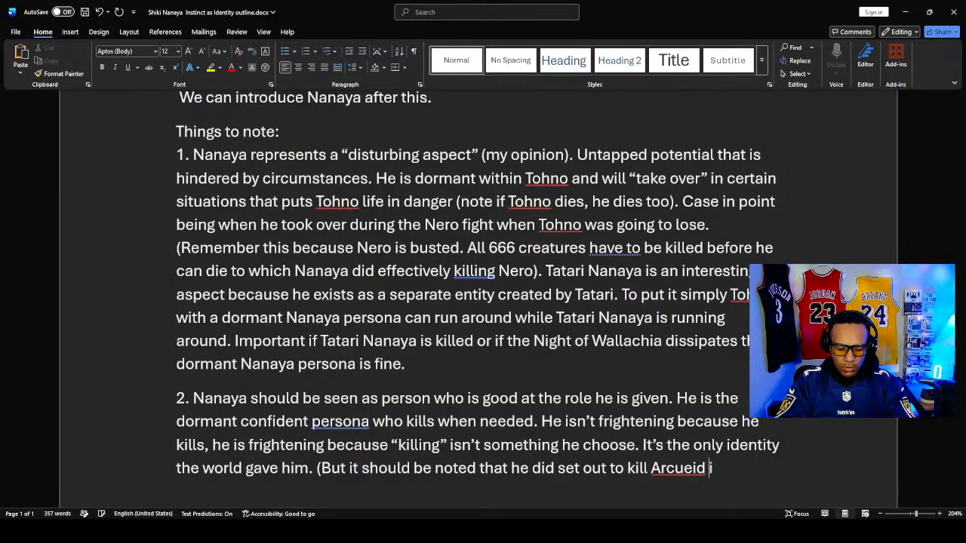
{"action": "type", "text": "n the allways"}
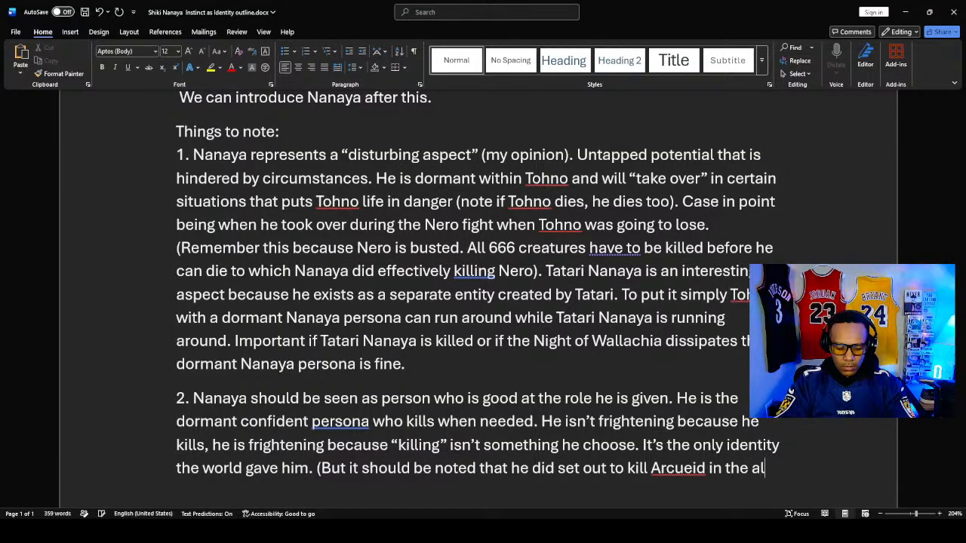
- Specify the place of the Arcueid attempt in note 2 by adding "in the alleyway"
{"action": "key", "text": "BackSpace"}
{"action": "key", "text": "BackSpace"}
{"action": "key", "text": "BackSpace"}
{"action": "key", "text": "BackSpace"}
{"action": "key", "text": "BackSpace"}
{"action": "key", "text": "BackSpace"}
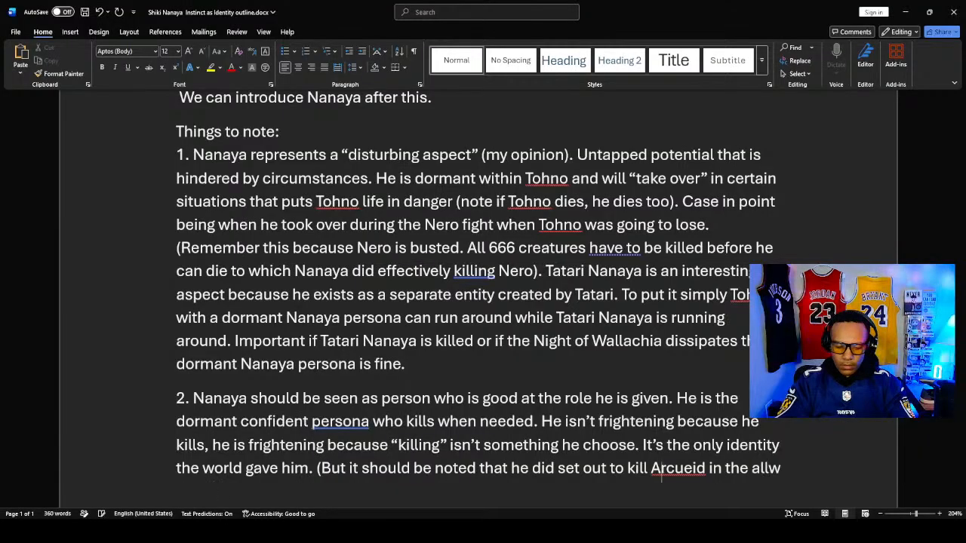
{"action": "type", "text": "ll"}
{"action": "type", "text": "e"}
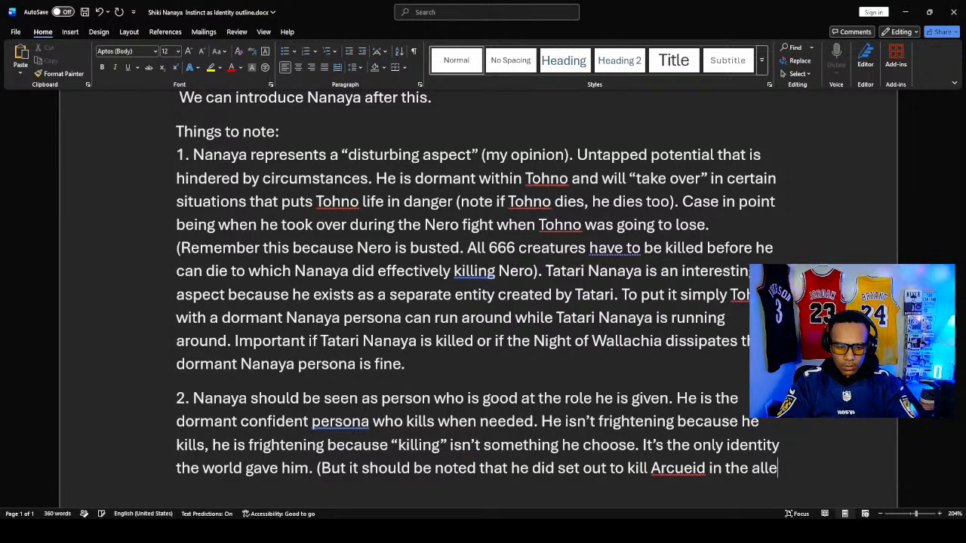
{"action": "type", "text": "yways"}
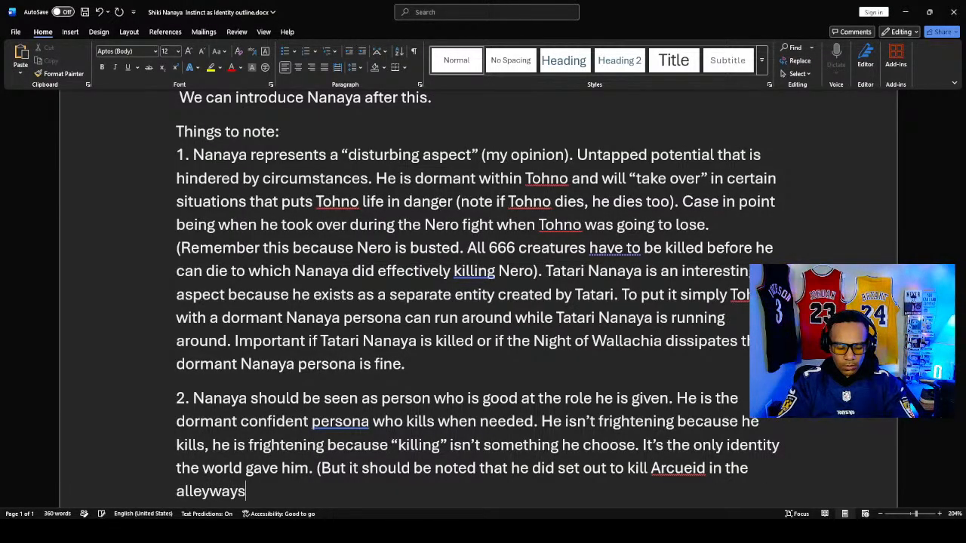
{"action": "key", "text": "BackSpace"}
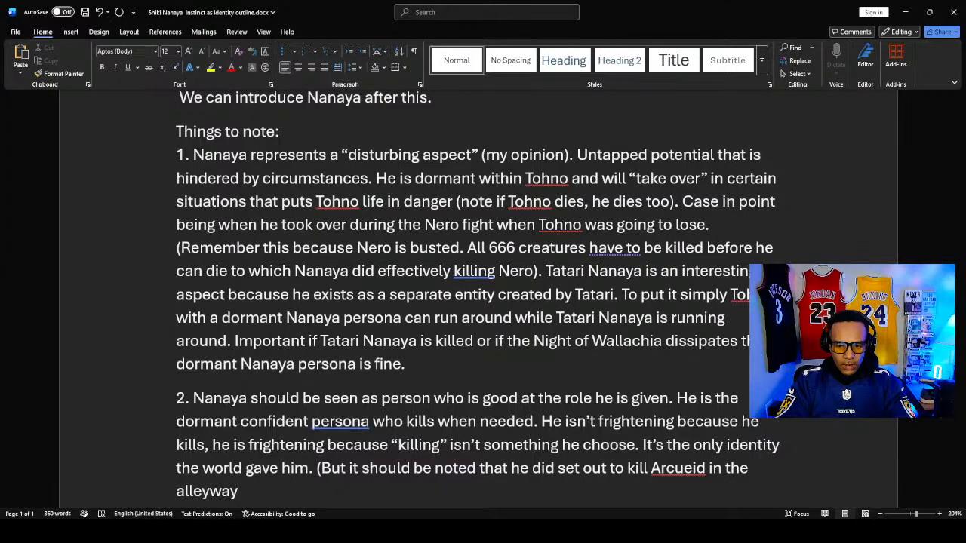
- Extend the parenthetical list in note 2 after "alleyway" with ", killed Nero,"
{"action": "type", "text": ", kil"}
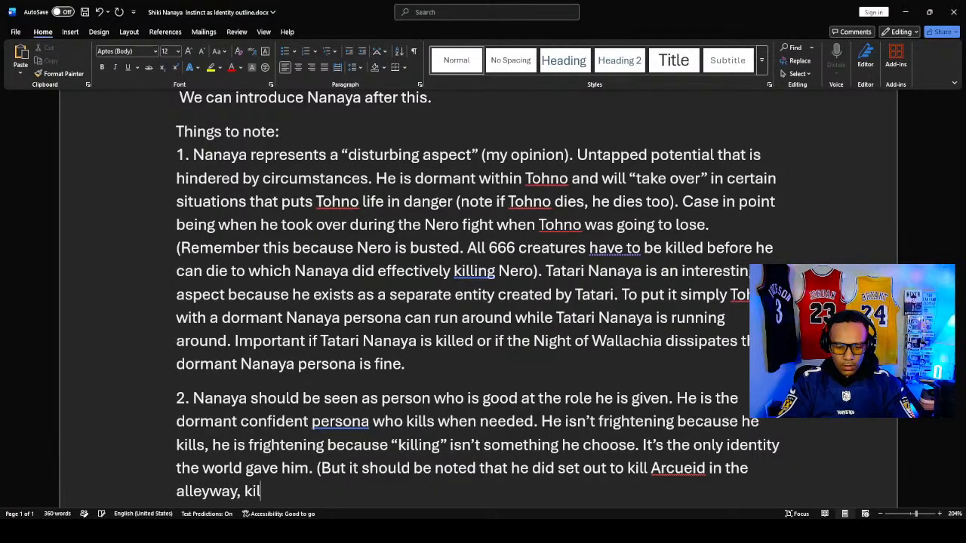
{"action": "type", "text": "led Ner"}
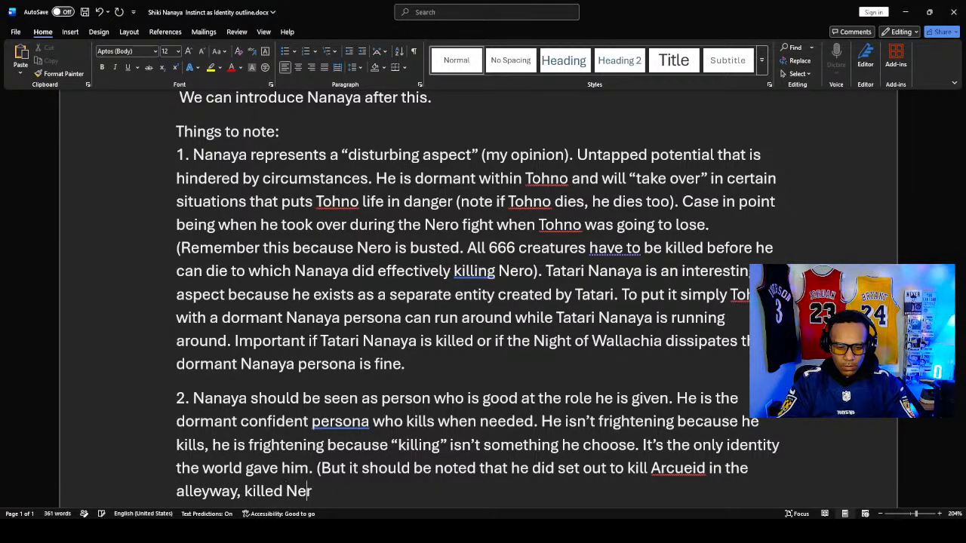
{"action": "type", "text": "o, "}
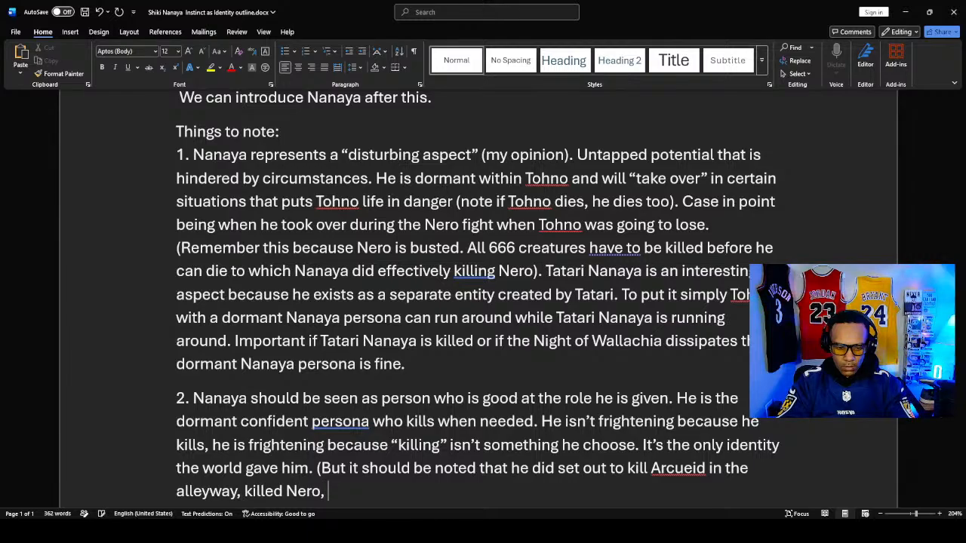
{"action": "type", "text": "and"}
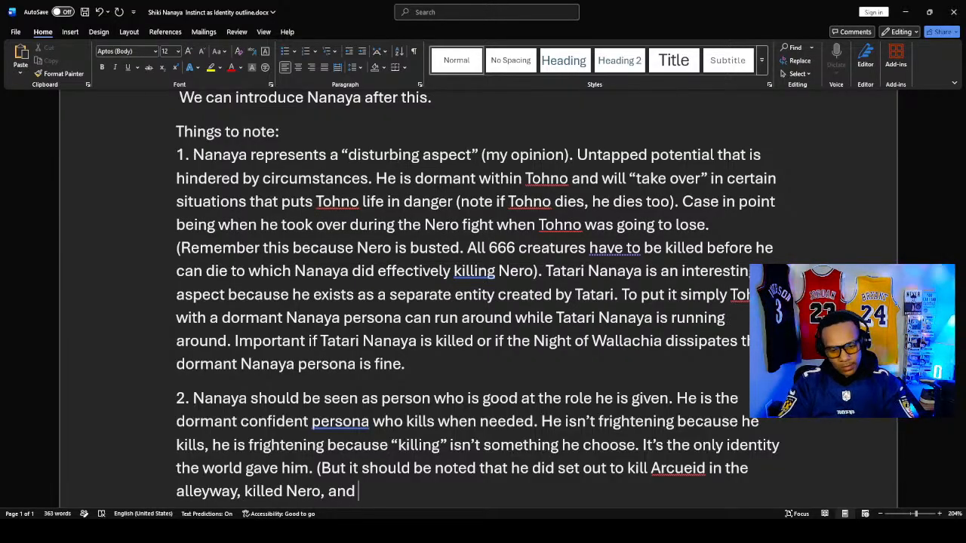
{"action": "type", "text": "during"}
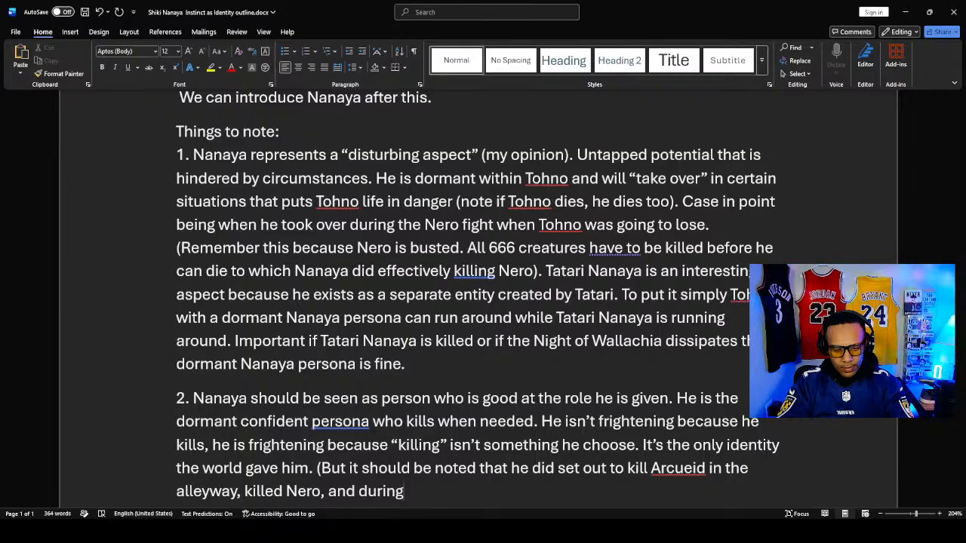
{"action": "key", "text": "BackSpace"}
{"action": "key", "text": "BackSpace"}
{"action": "key", "text": "BackSpace"}
{"action": "key", "text": "BackSpace"}
{"action": "key", "text": "BackSpace"}
{"action": "key", "text": "BackSpace"}
{"action": "key", "text": "BackSpace"}
{"action": "key", "text": "BackSpace"}
{"action": "key", "text": "BackSpace"}
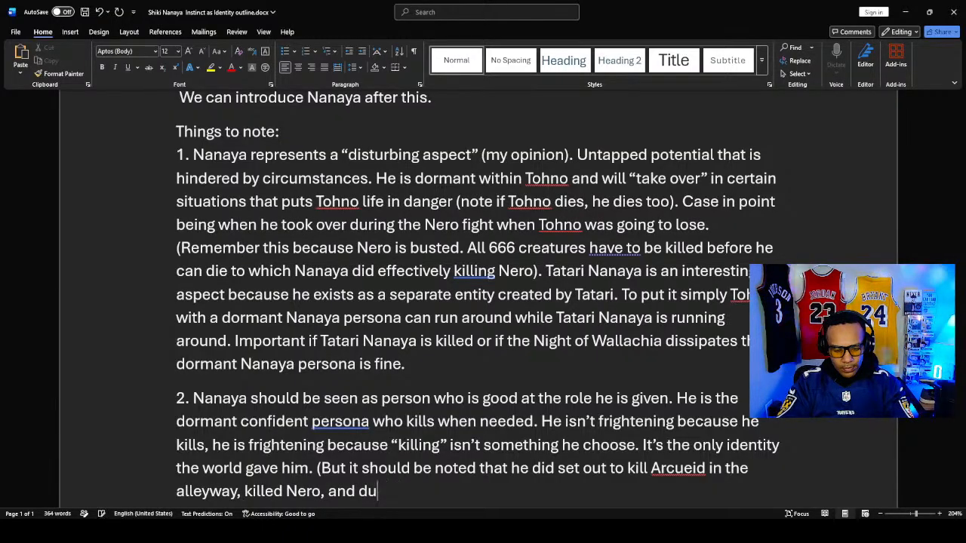
{"action": "key", "text": "BackSpace"}
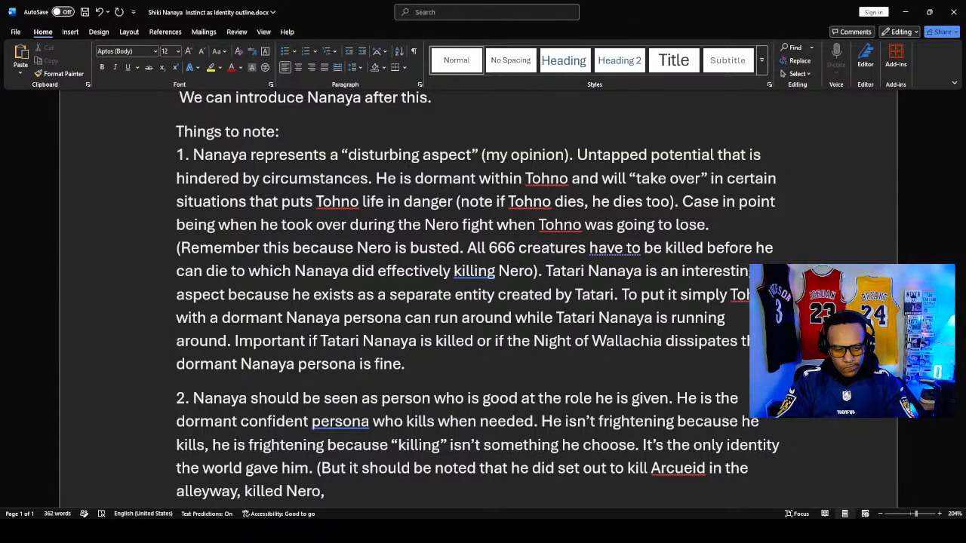
- Finish the parenthetical remark in note 2 with "and will Kouma to death" and close the parenthesis
{"action": "type", "text": "and wil"}
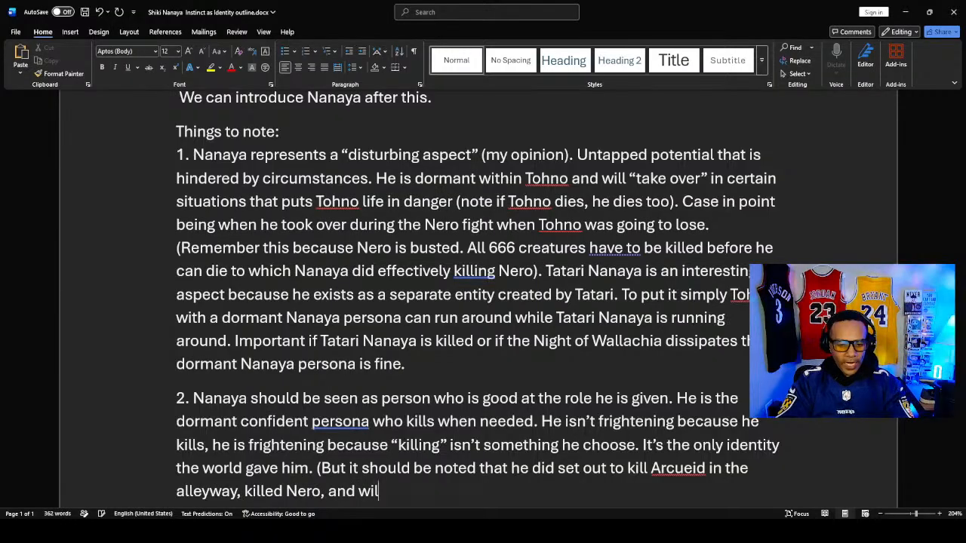
{"action": "type", "text": "l K"}
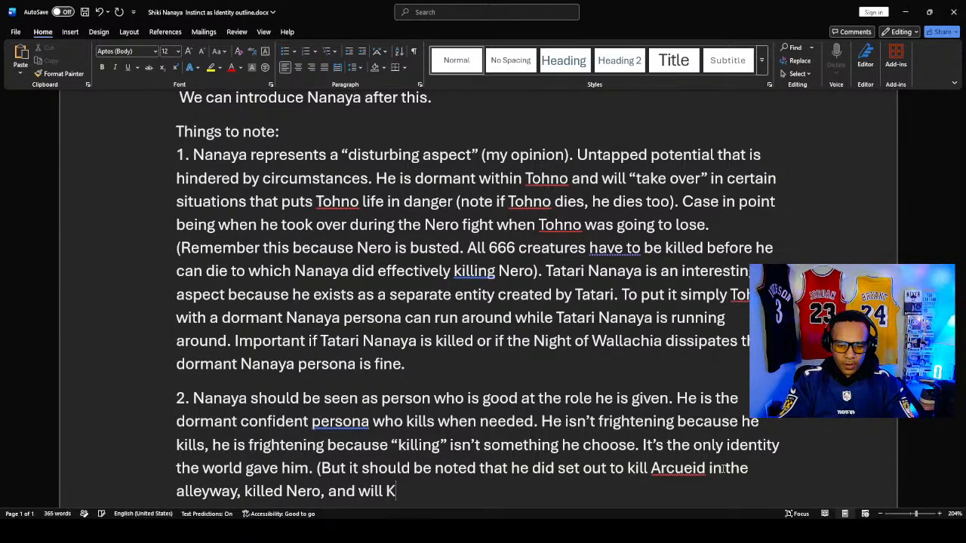
{"action": "type", "text": "oumn"}
{"action": "key", "text": "BackSpace"}
{"action": "type", "text": "a "}
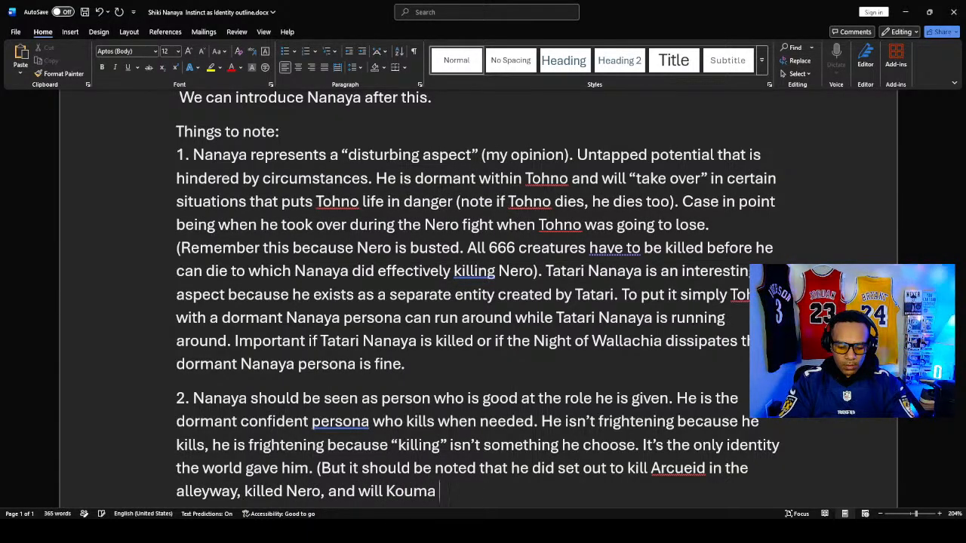
{"action": "type", "text": "to death"}
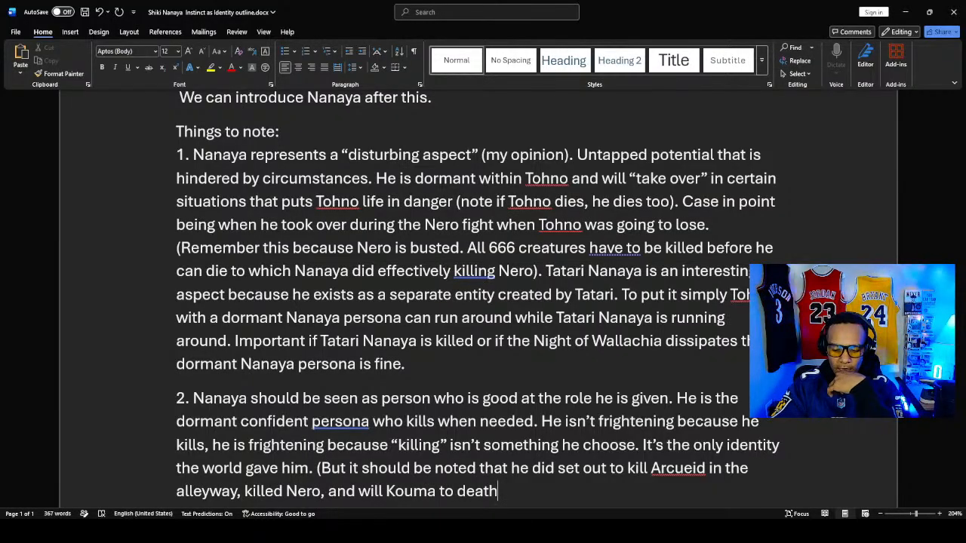
{"action": "type", "text": ")"}
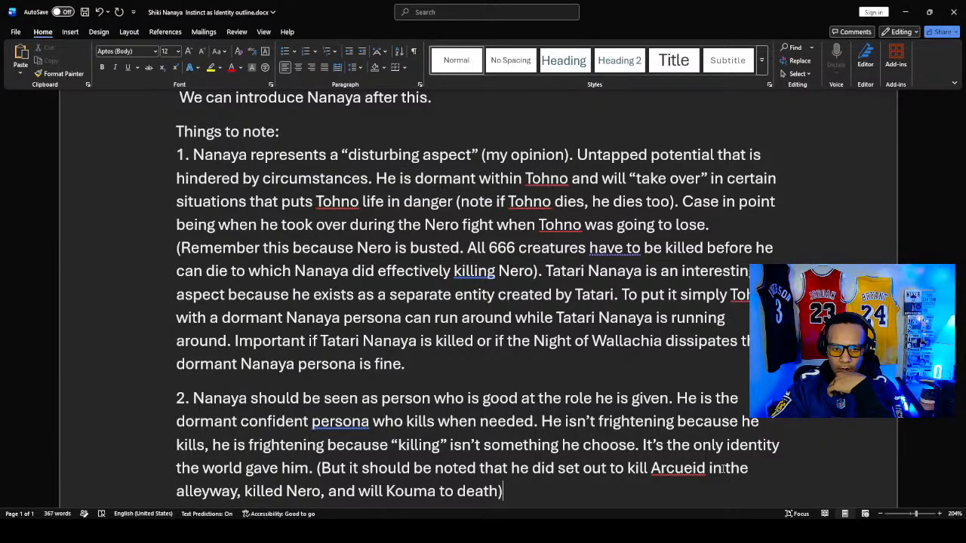
- Start a new paragraph below note 2 with the words "In a nutshell Nanaya"
{"action": "key", "text": "Return"}
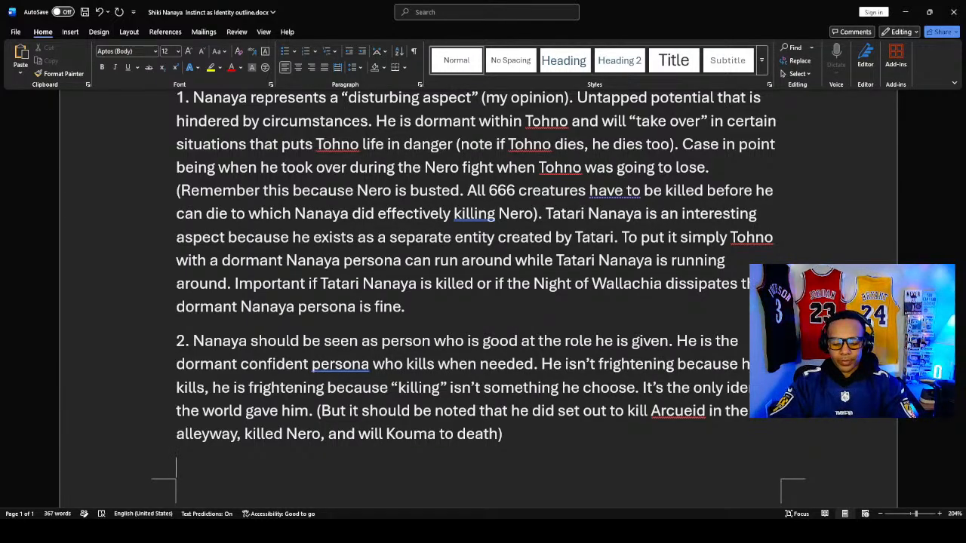
{"action": "type", "text": "In"}
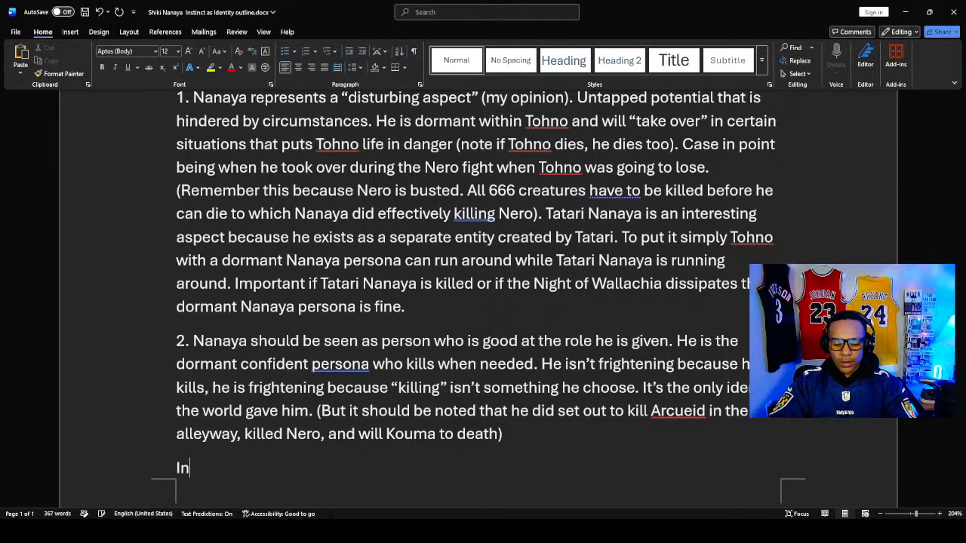
{"action": "type", "text": " a nutshe"}
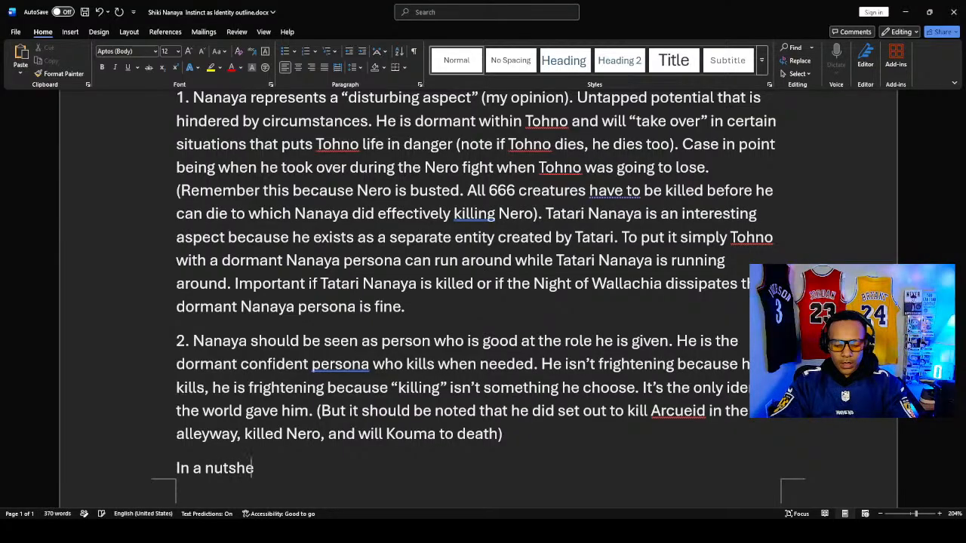
{"action": "type", "text": "ll "}
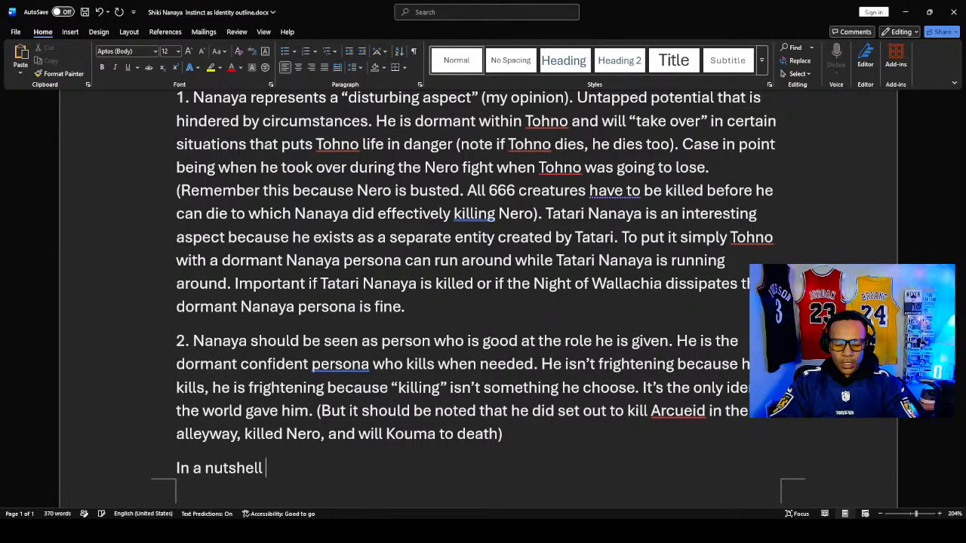
{"action": "type", "text": "Nanaya"}
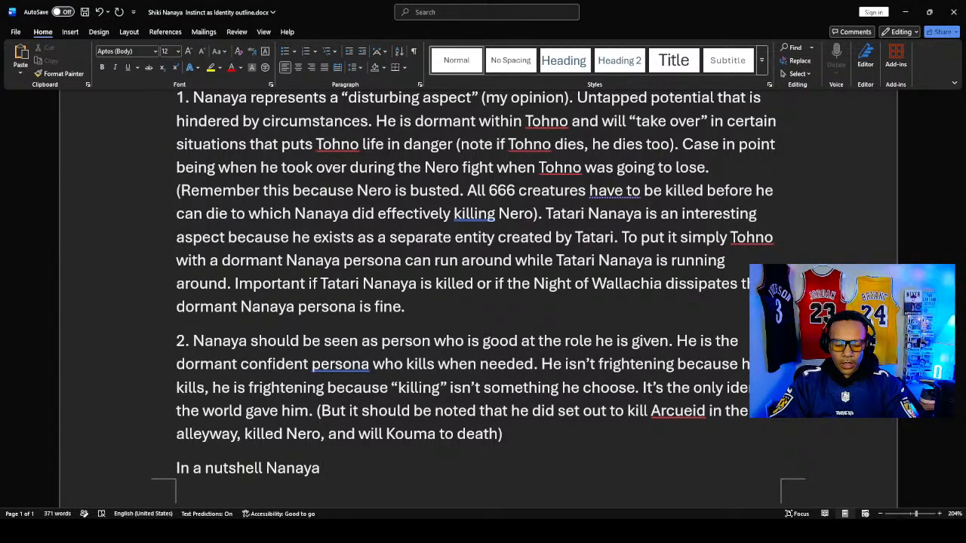
- Continue the summary sentence after "Nanaya" with "can be seen as"
{"action": "type", "text": "ios"}
{"action": "key", "text": "BackSpace"}
{"action": "key", "text": "BackSpace"}
{"action": "type", "text": "s"}
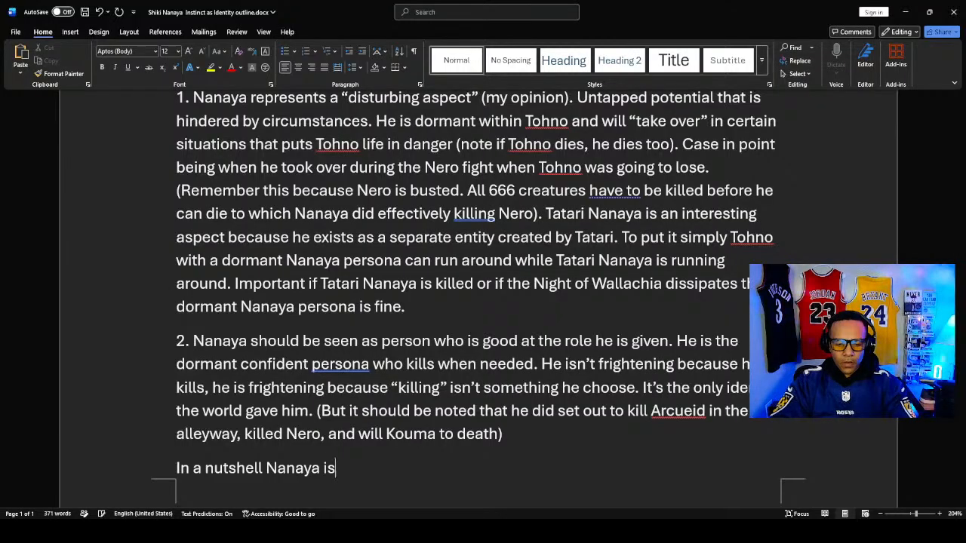
{"action": "key", "text": "BackSpace"}
{"action": "key", "text": "BackSpace"}
{"action": "type", "text": "cn"}
{"action": "key", "text": "BackSpace"}
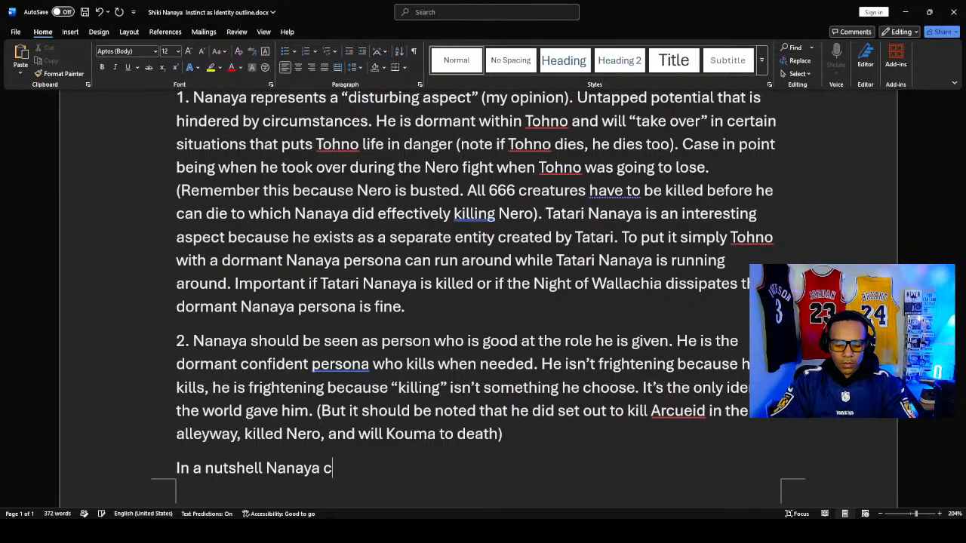
{"action": "type", "text": "an be see"}
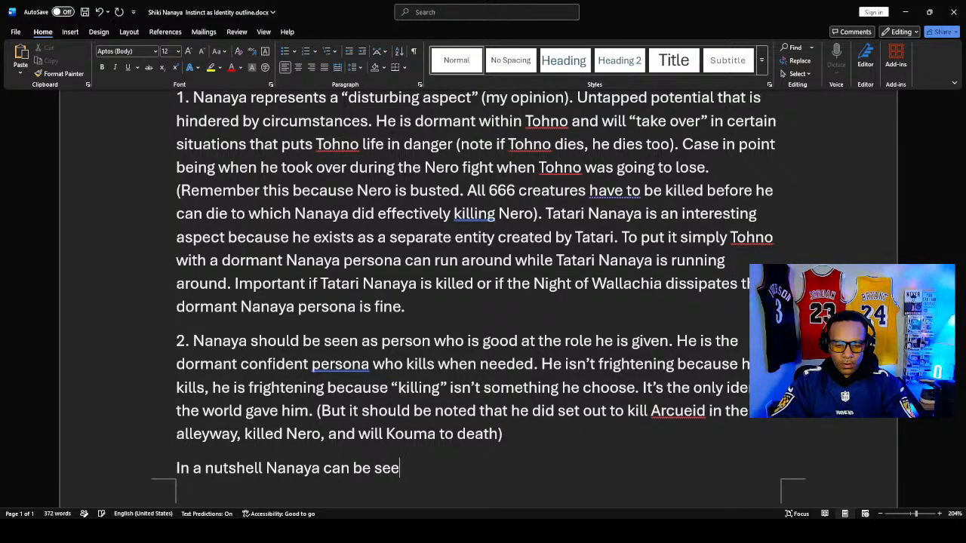
{"action": "type", "text": "n as atragicv"}
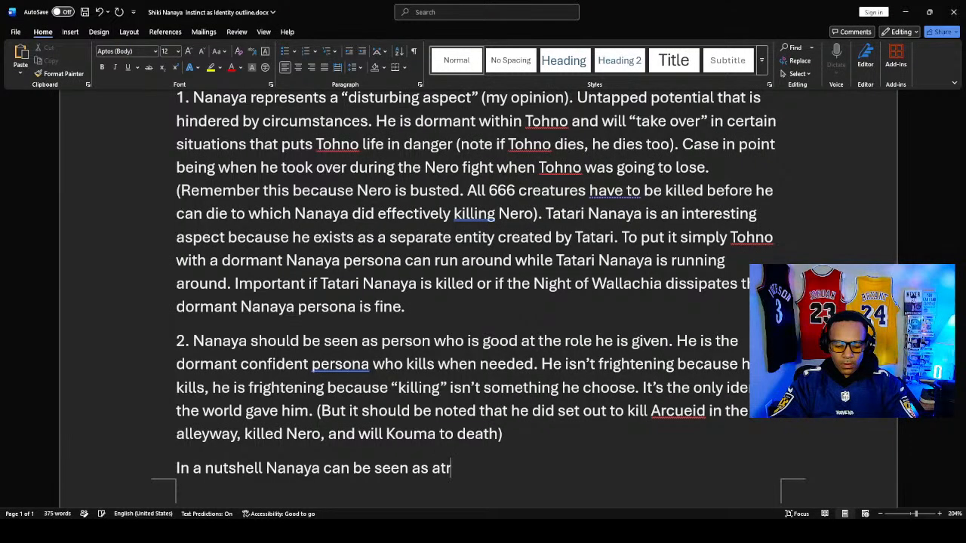
- Add "a character" to the summary sentence after "can be seen as"
{"action": "key", "text": "BackSpace"}
{"action": "key", "text": "BackSpace"}
{"action": "key", "text": "BackSpace"}
{"action": "key", "text": "BackSpace"}
{"action": "key", "text": "BackSpace"}
{"action": "key", "text": "BackSpace"}
{"action": "key", "text": "BackSpace"}
{"action": "key", "text": "BackSpace"}
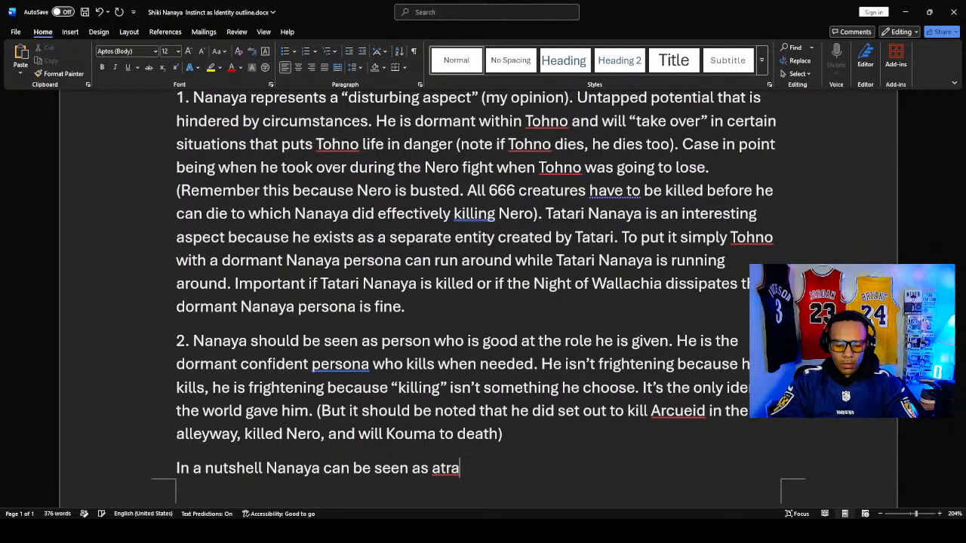
{"action": "type", "text": "chja"}
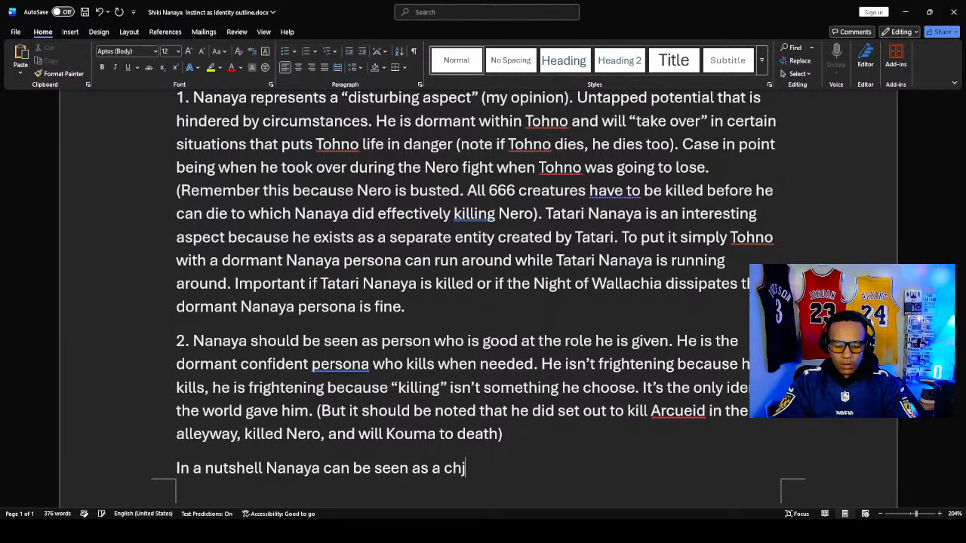
{"action": "key", "text": "BackSpace"}
{"action": "key", "text": "BackSpace"}
{"action": "type", "text": "arac"}
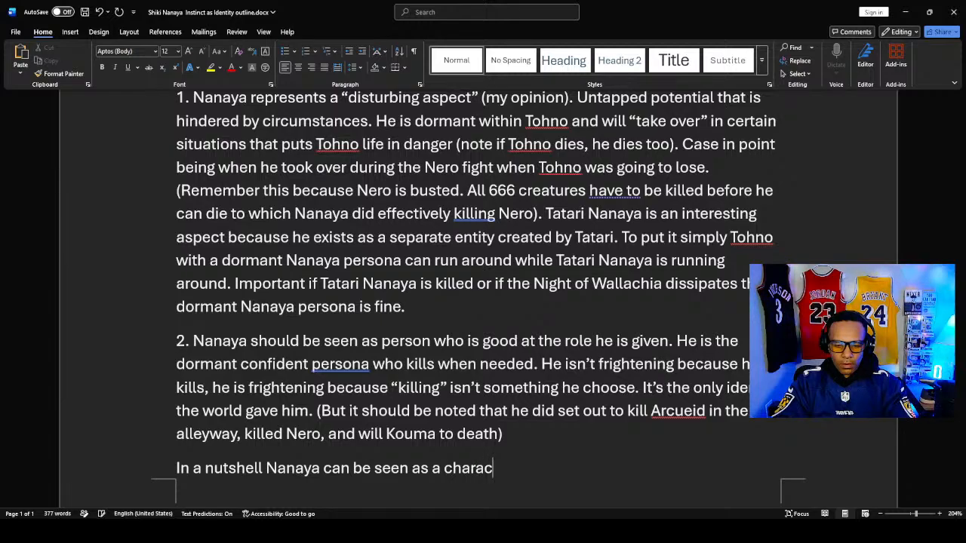
{"action": "type", "text": "ter because"}
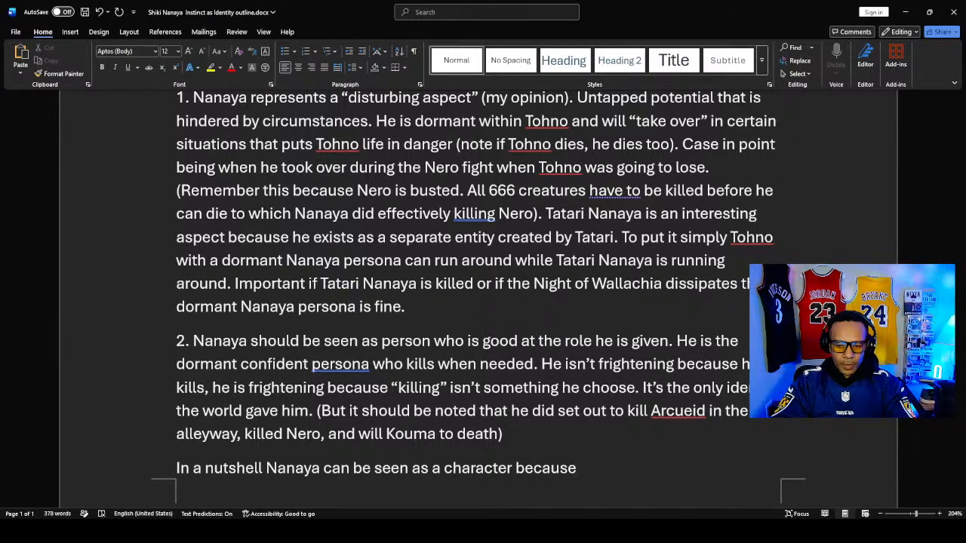
{"action": "type", "text": " he is"}
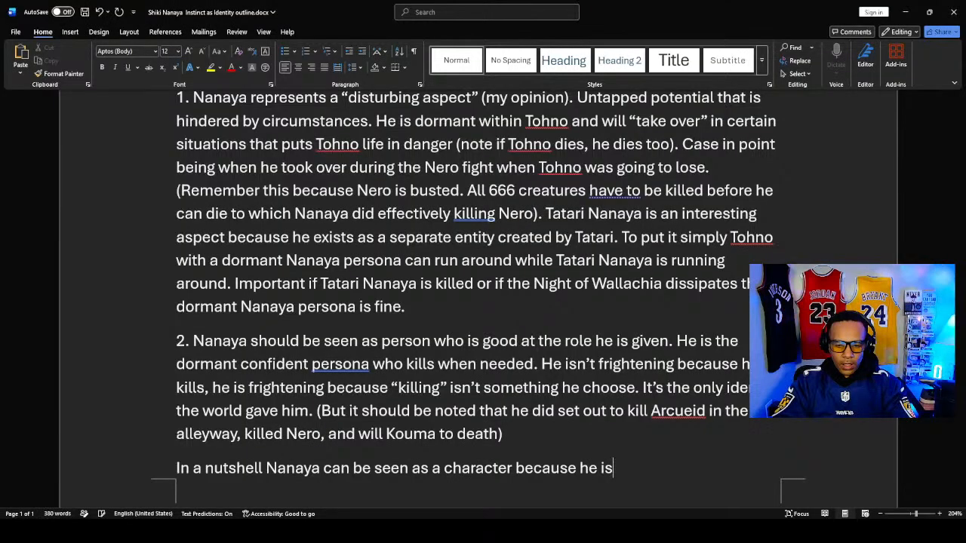
{"action": "type", "text": " a person "}
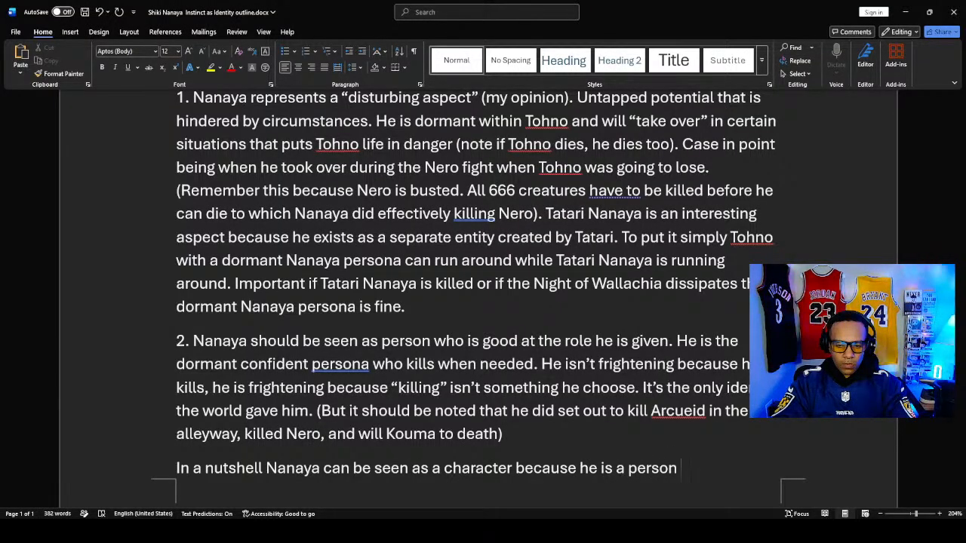
{"action": "type", "text": "ru"}
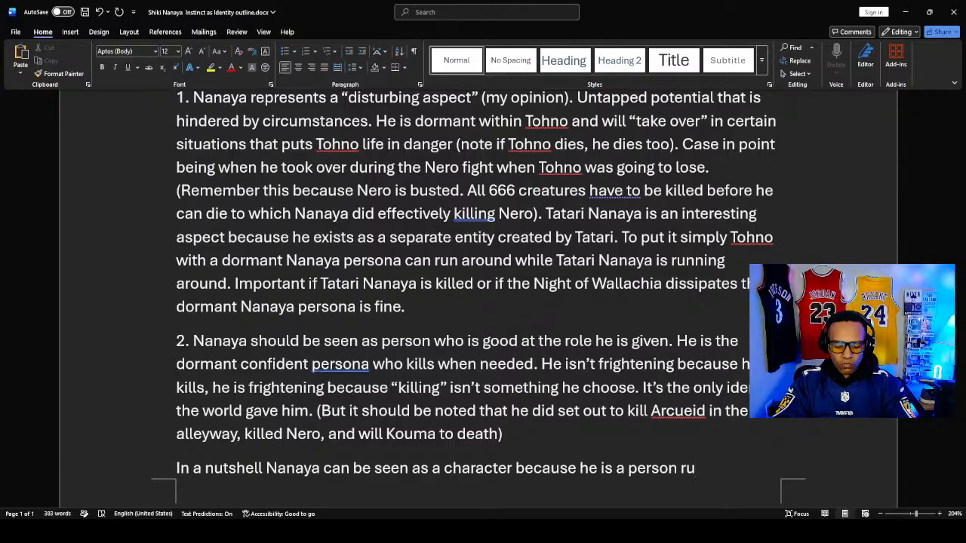
- Complete the summary sentence with "because he is a person reduced to a certain purpose"
{"action": "key", "text": "BackSpace"}
{"action": "type", "text": "educed"}
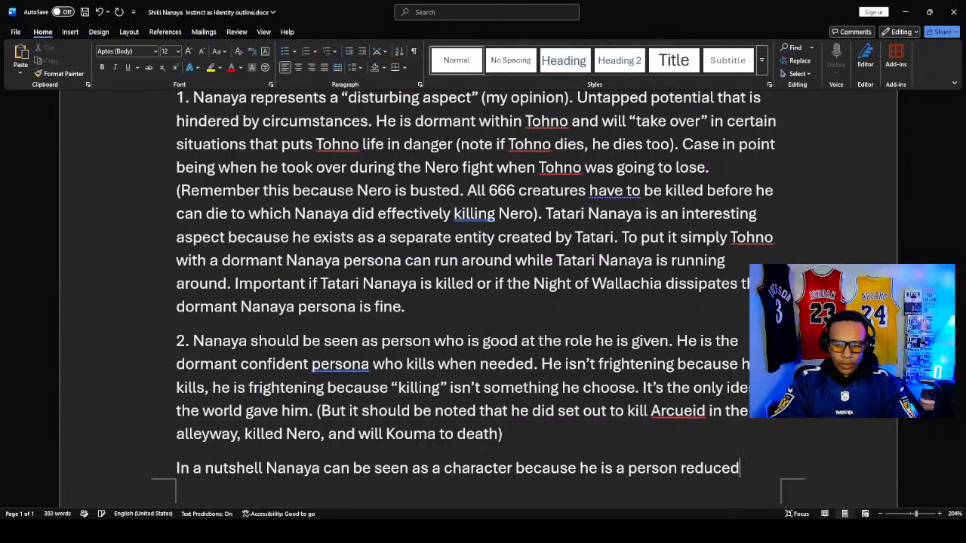
{"action": "type", "text": " to a cer"}
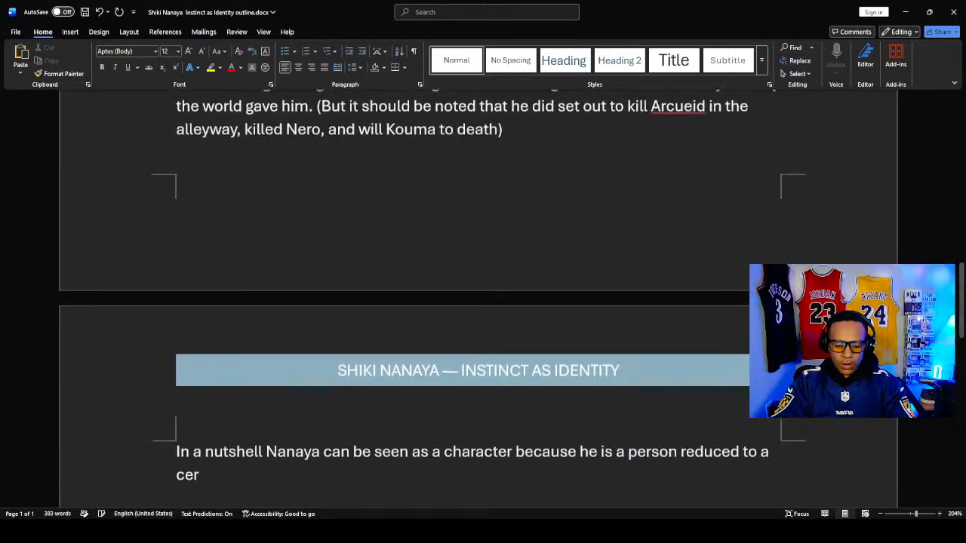
{"action": "type", "text": "tain p"}
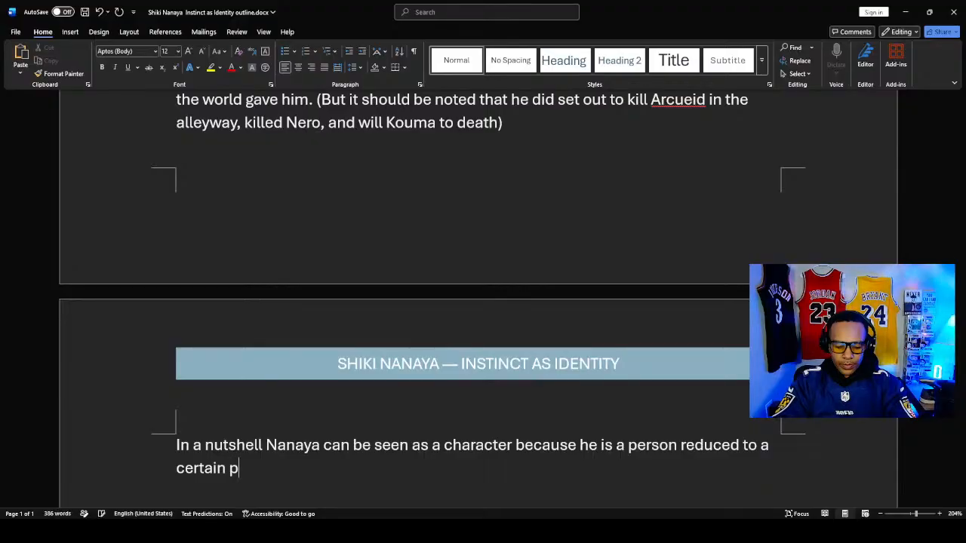
{"action": "type", "text": "urpose"}
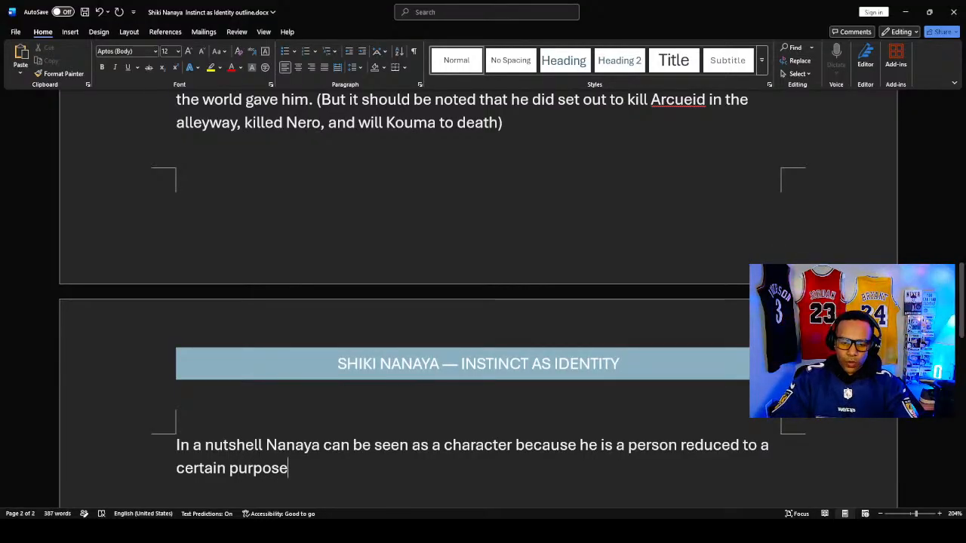
- Insert the word "tragic" before "character" in the summary sentence
{"action": "left_click", "coordinate": [443, 445]}
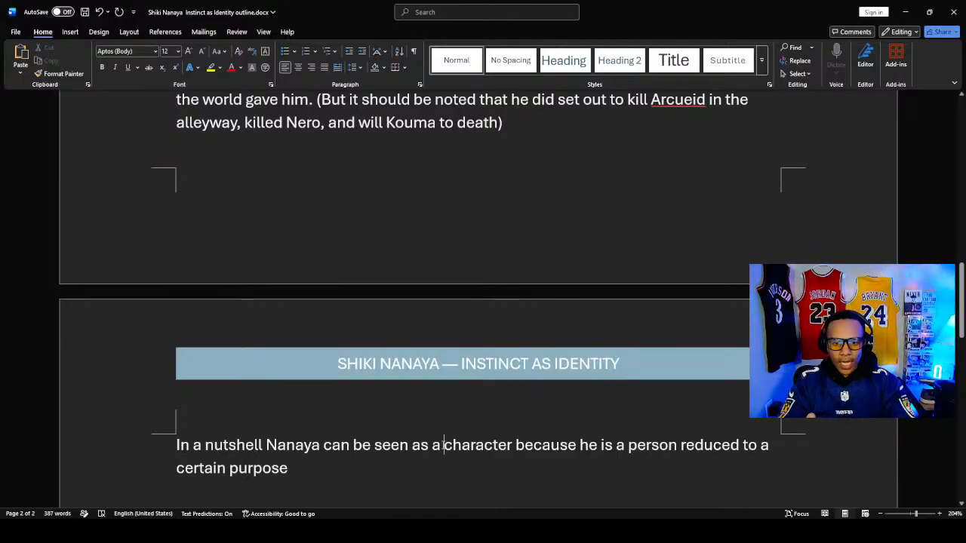
{"action": "type", "text": "trag"}
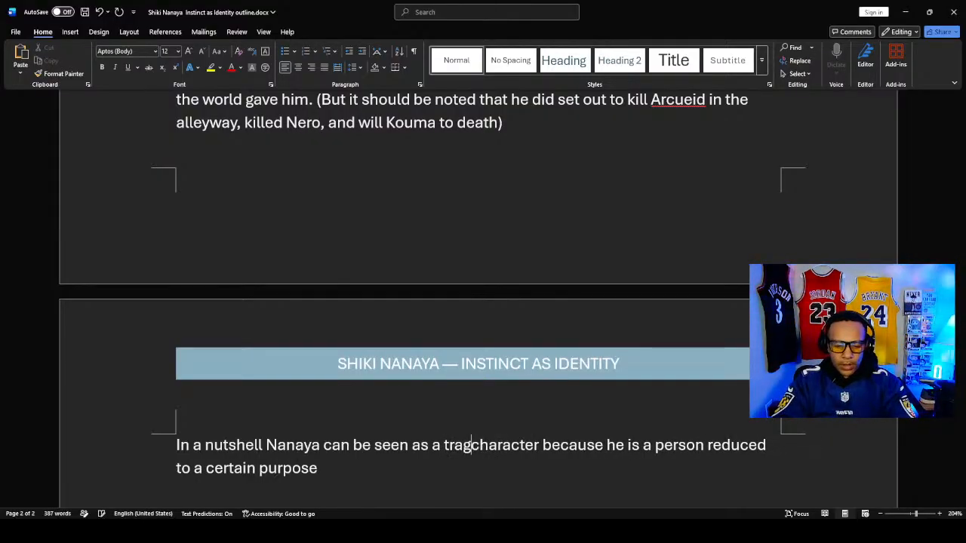
{"action": "type", "text": "ic"}
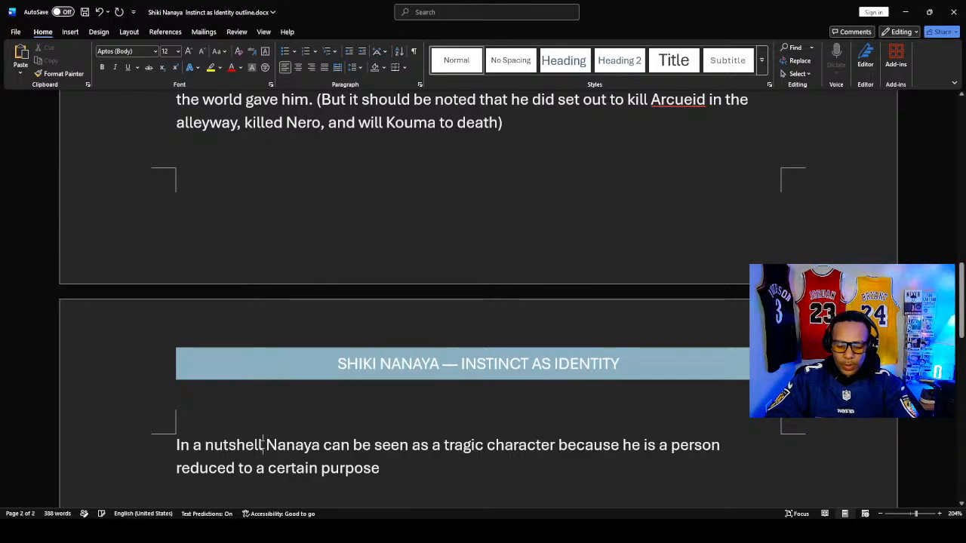
- Punctuate the summary sentence with a comma after "nutshell" and a period after "purpose", and save the document
{"action": "left_click", "coordinate": [264, 445]}
{"action": "type", "text": ","}
{"action": "left_click", "coordinate": [403, 466]}
{"action": "type", "text": "."}
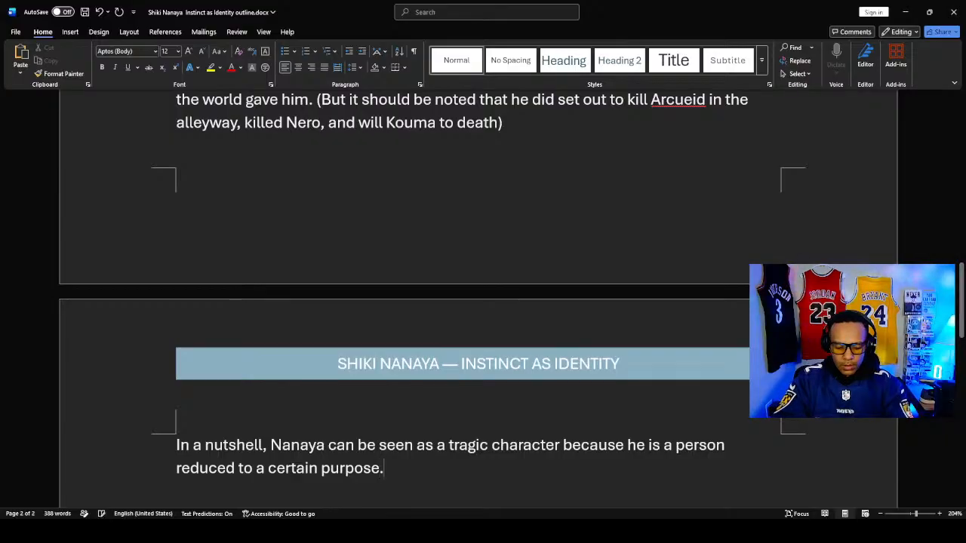
{"action": "type", "text": "]"}
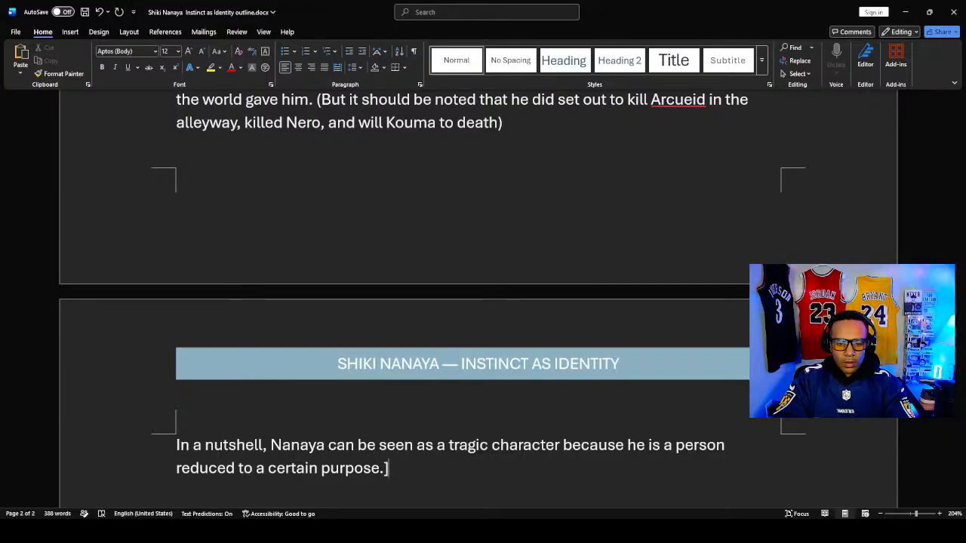
{"action": "key", "text": "BackSpace"}
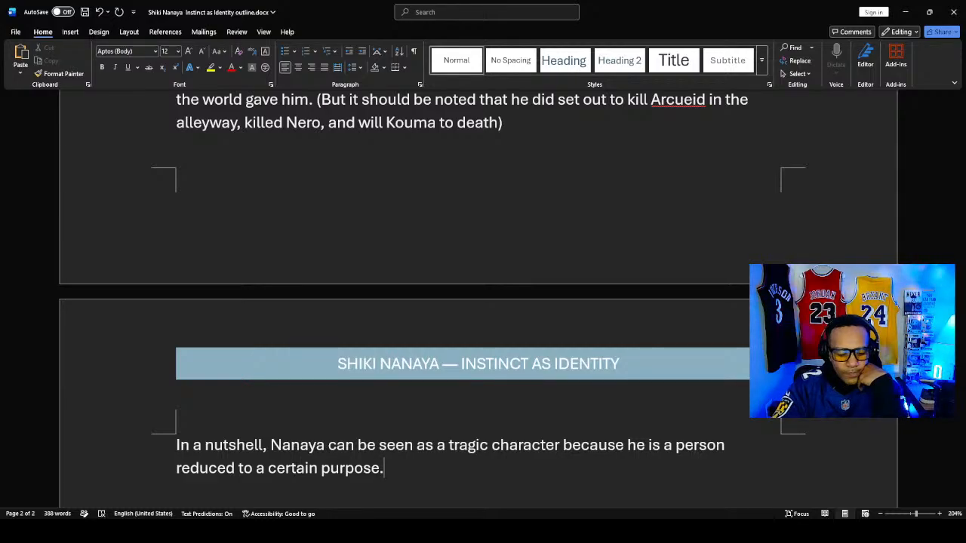
{"action": "key", "text": "ctrl+s"}
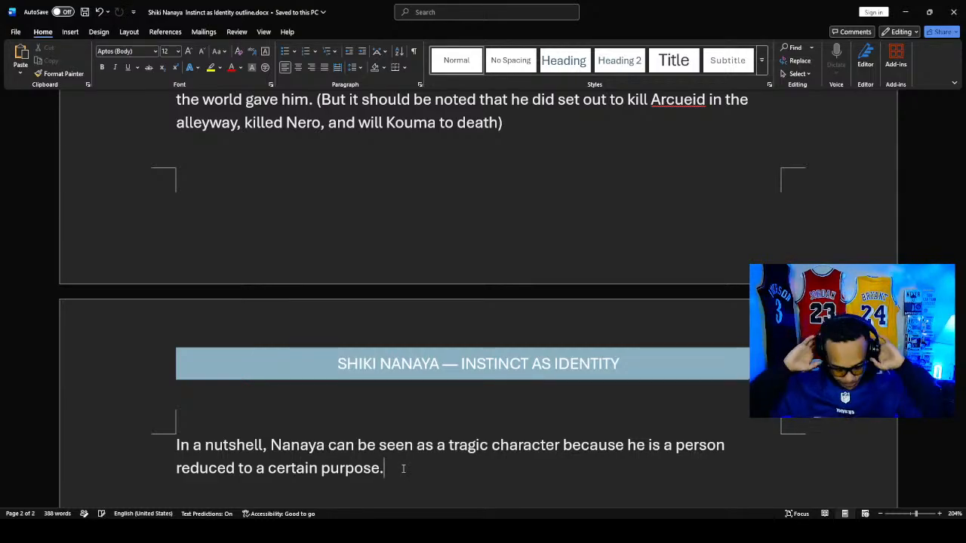